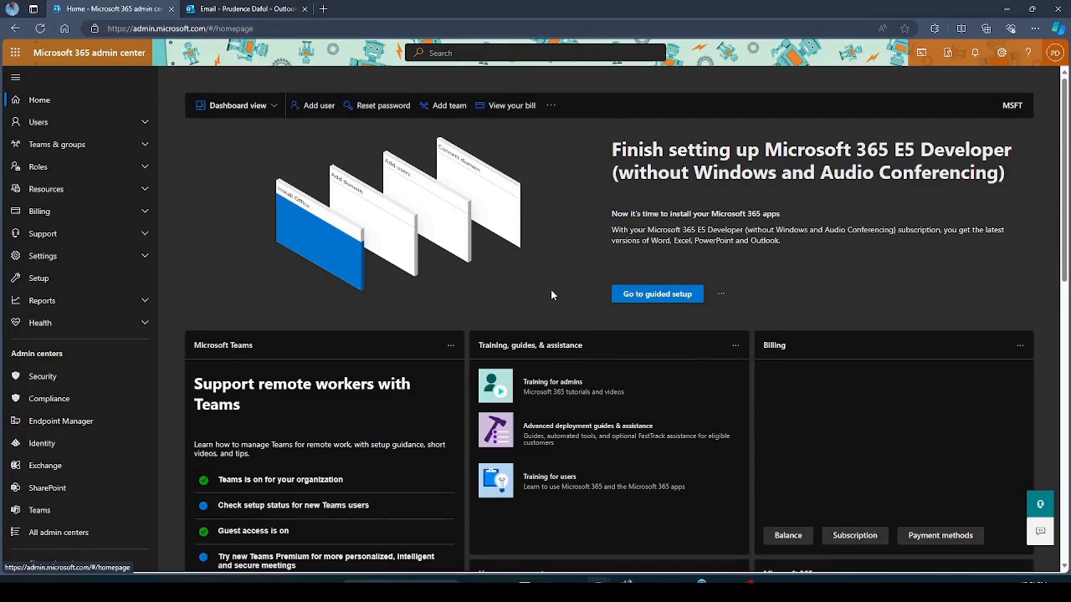
Open the list of the organization's domains in the settings.
click(142, 256)
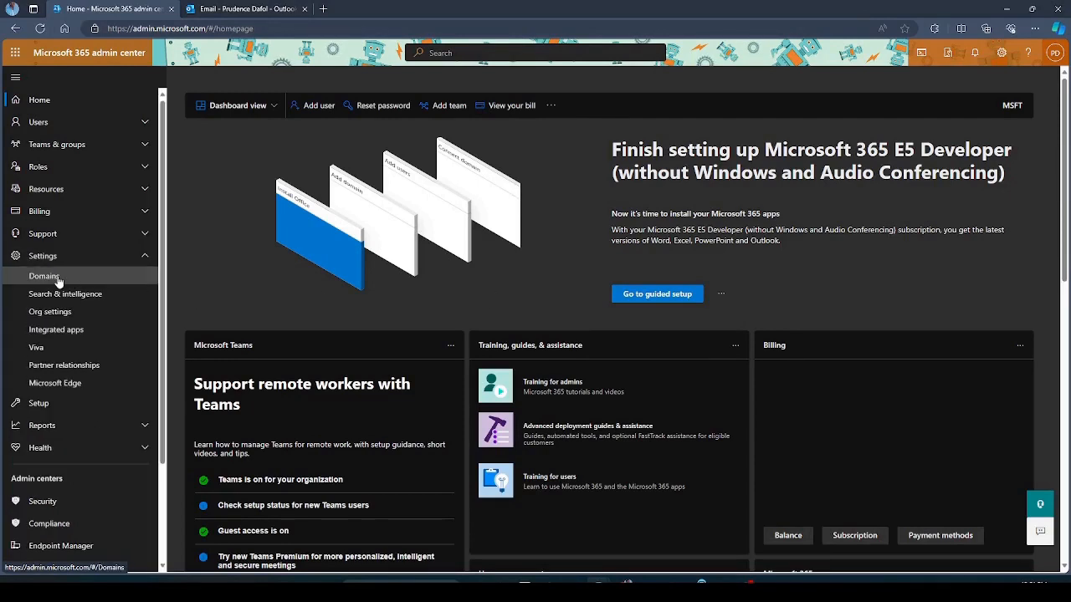
click(75, 280)
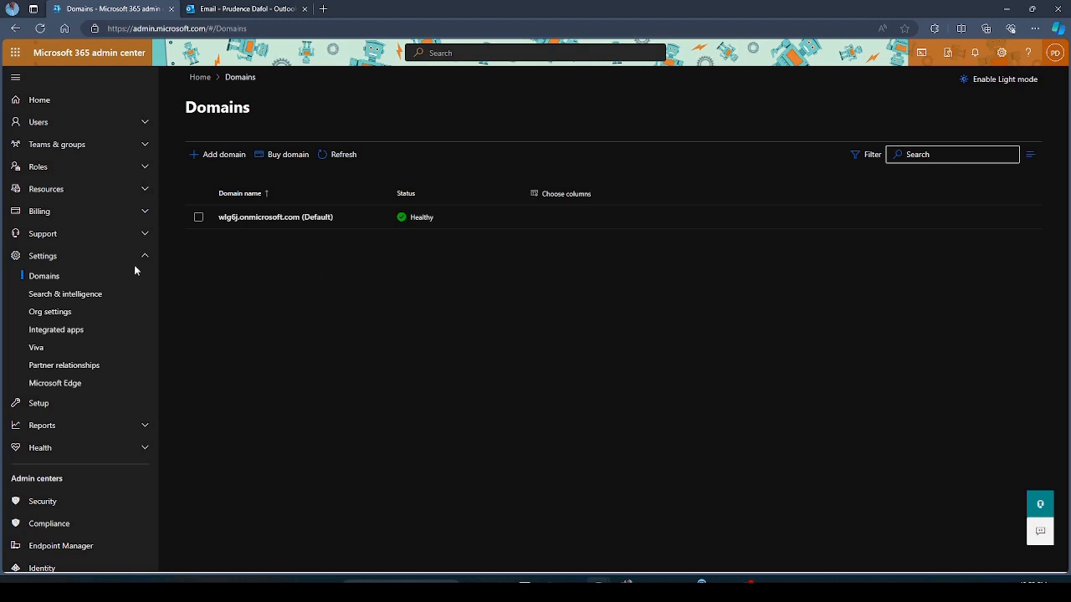
Find the third user among the active users and open the Exchange properties of that user's mailbox.
click(42, 123)
click(56, 143)
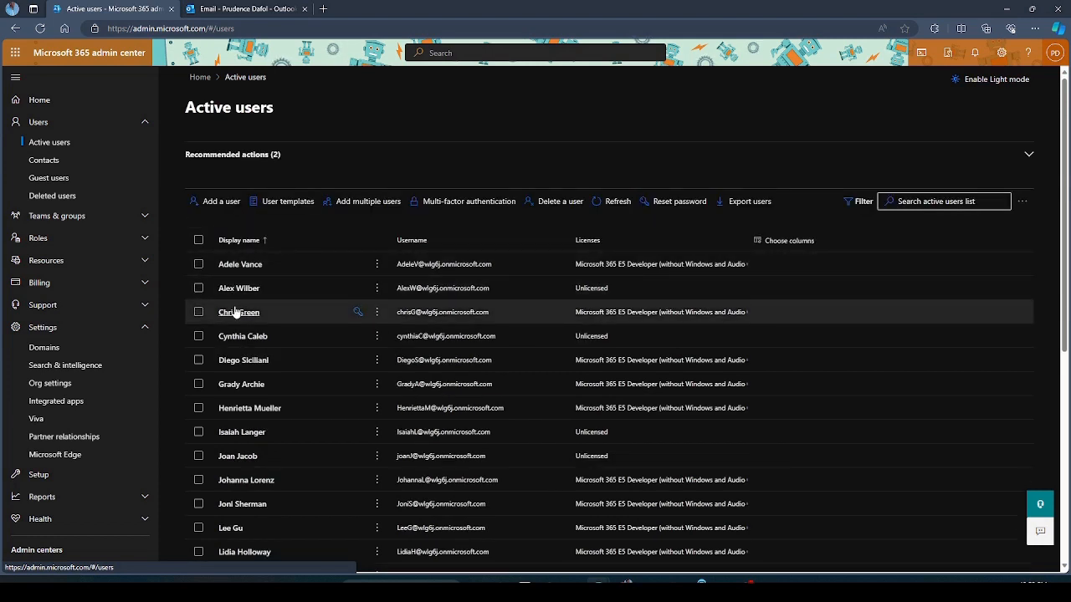
click(238, 312)
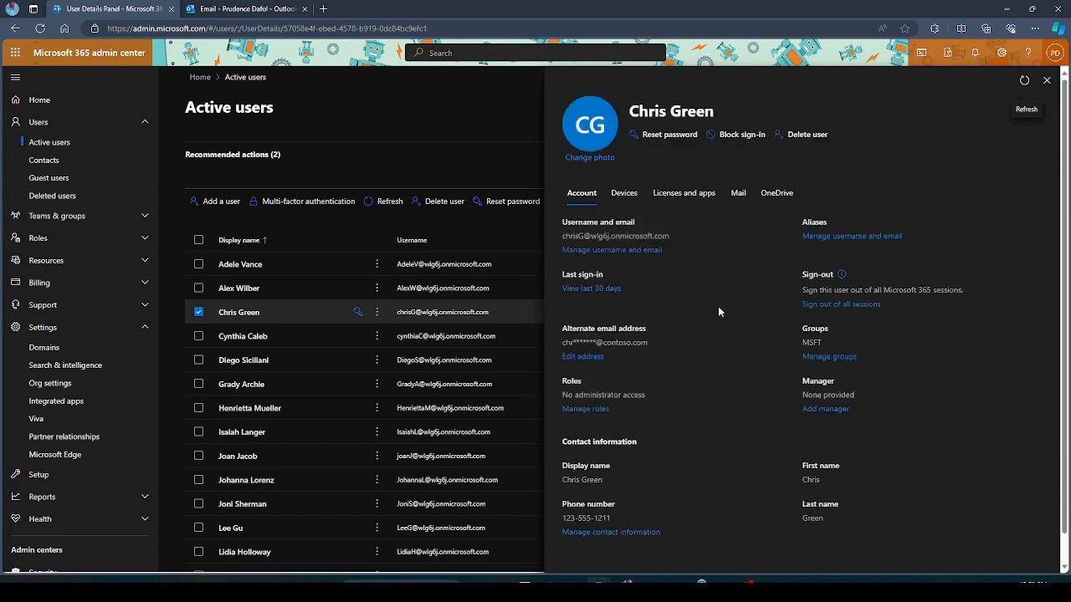
click(738, 194)
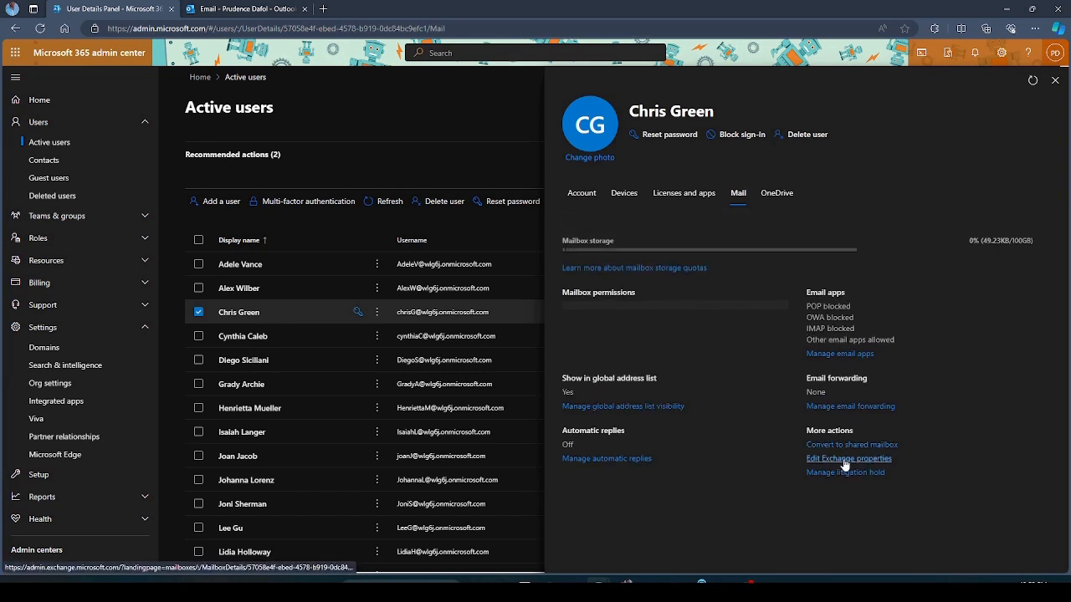
click(847, 465)
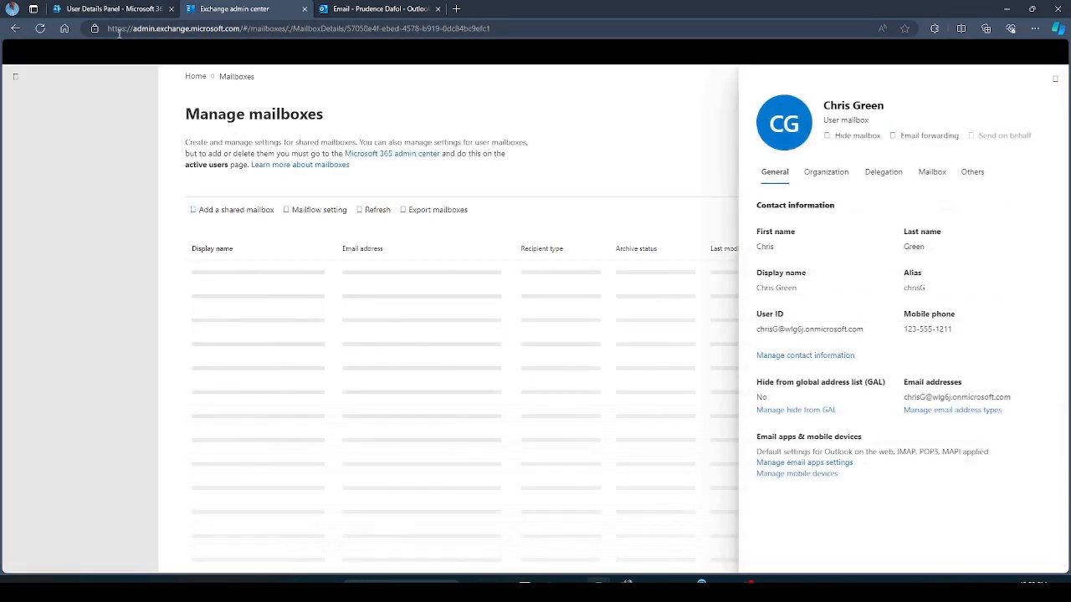
Return to the Microsoft 365 admin center and open the Exchange admin center from its list of admin centers.
click(85, 6)
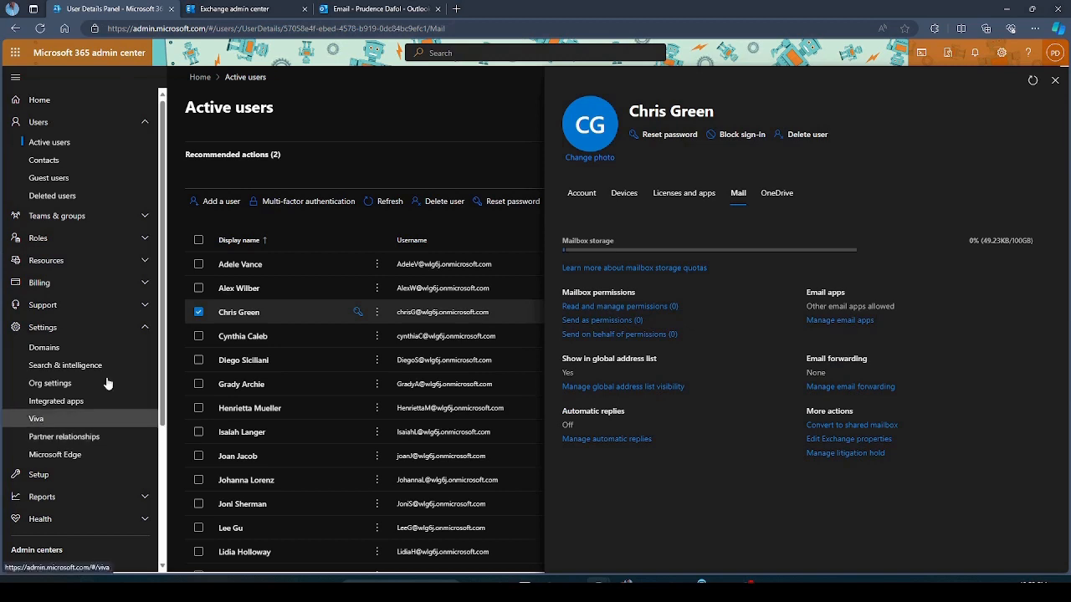
click(144, 329)
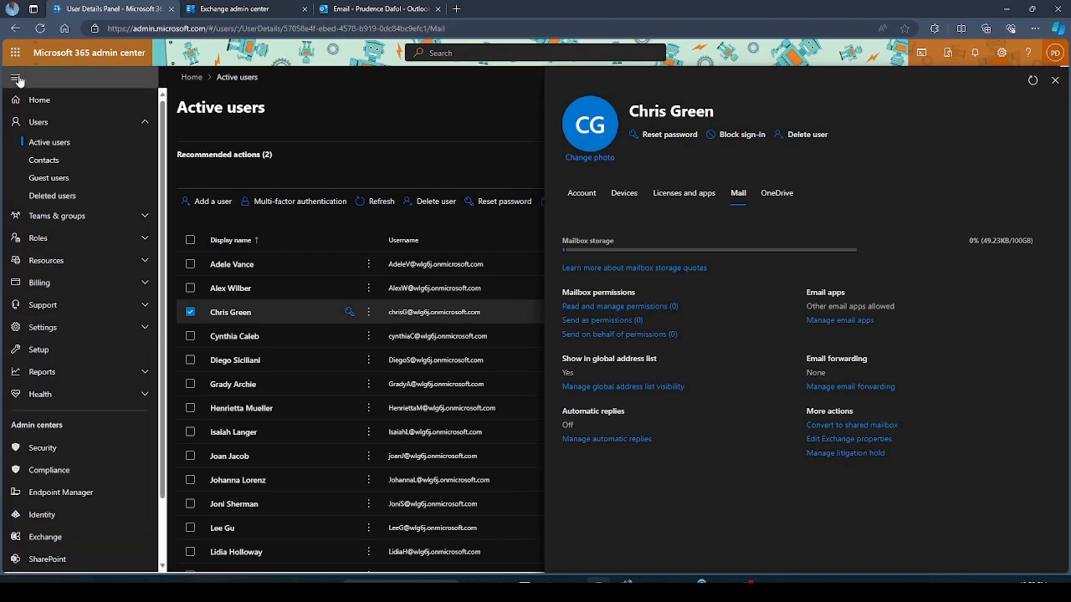
click(144, 124)
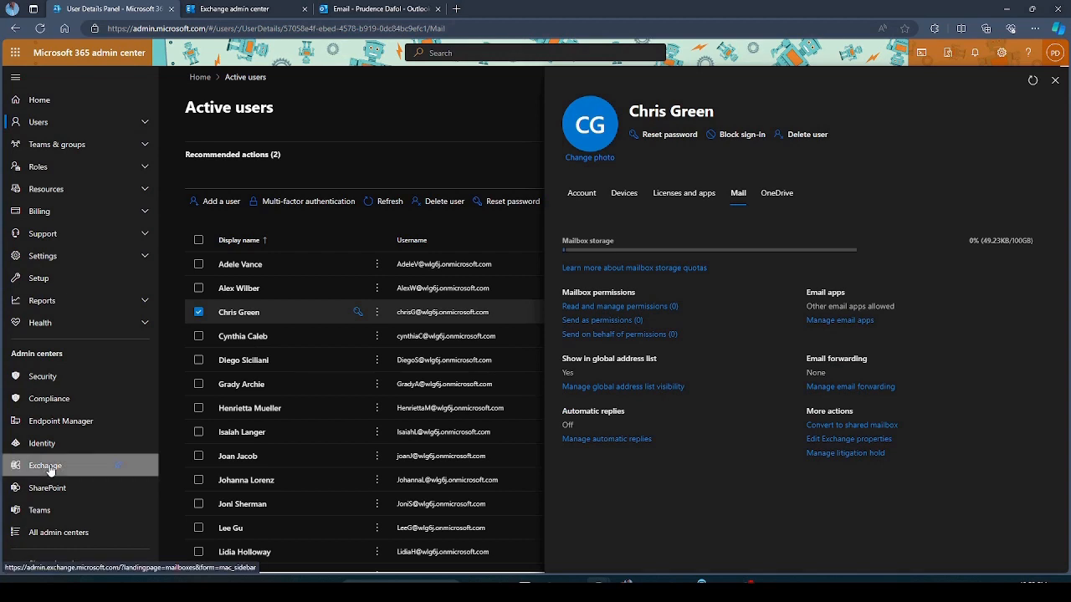
click(37, 467)
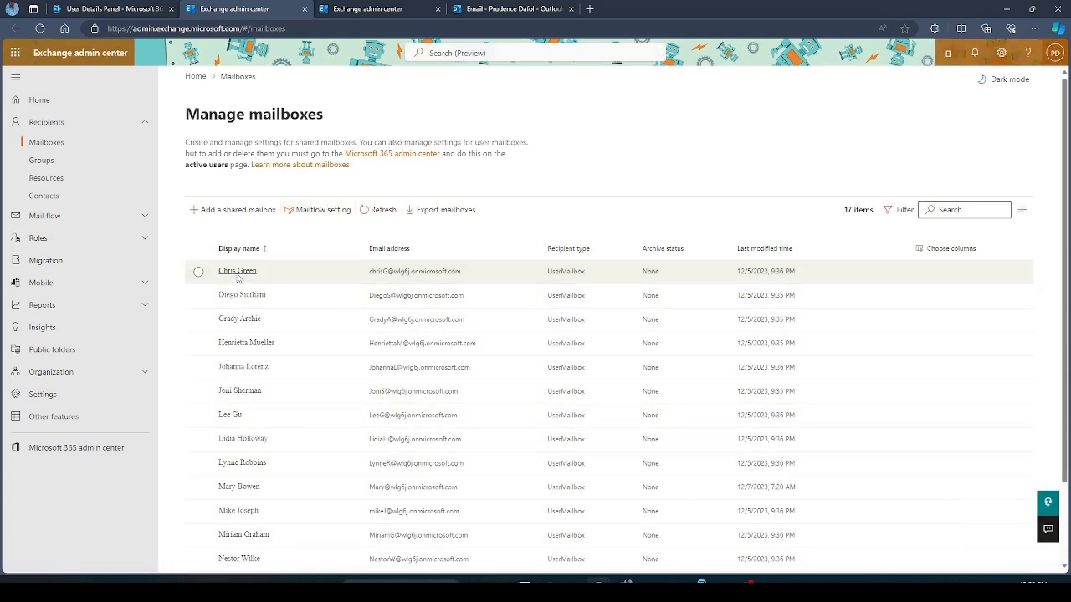
Switch back to the user's mailbox details and close the duplicate Exchange admin center page.
click(373, 7)
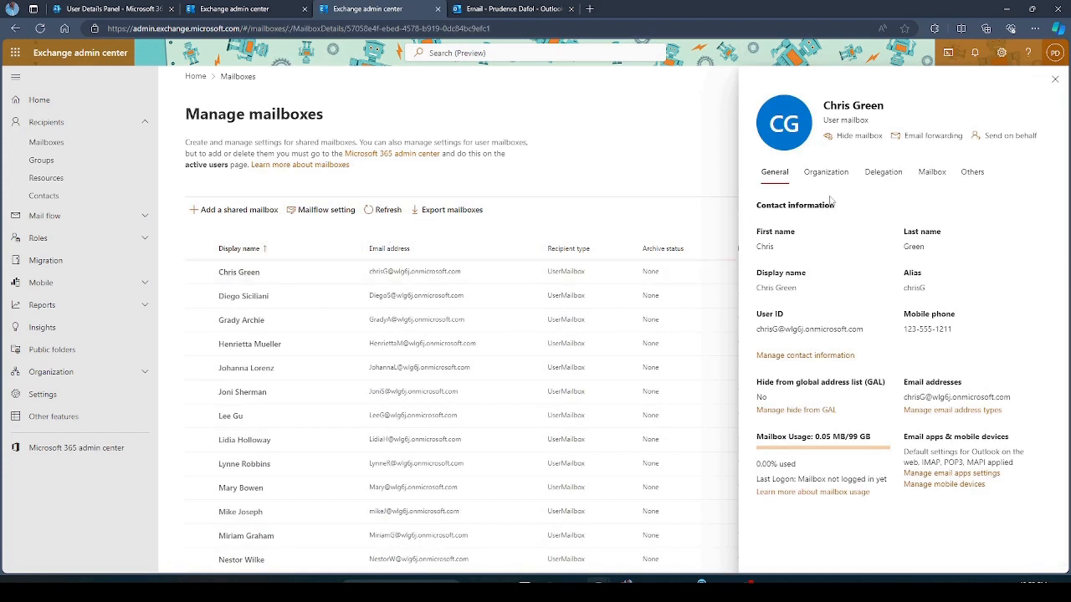
drag(835, 106, 883, 107)
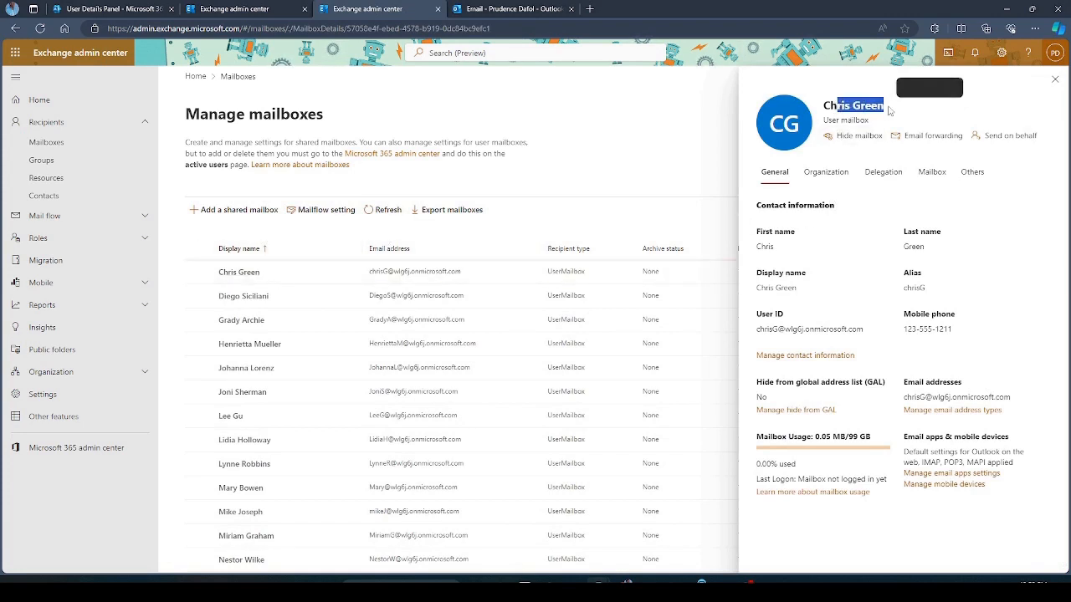
click(304, 10)
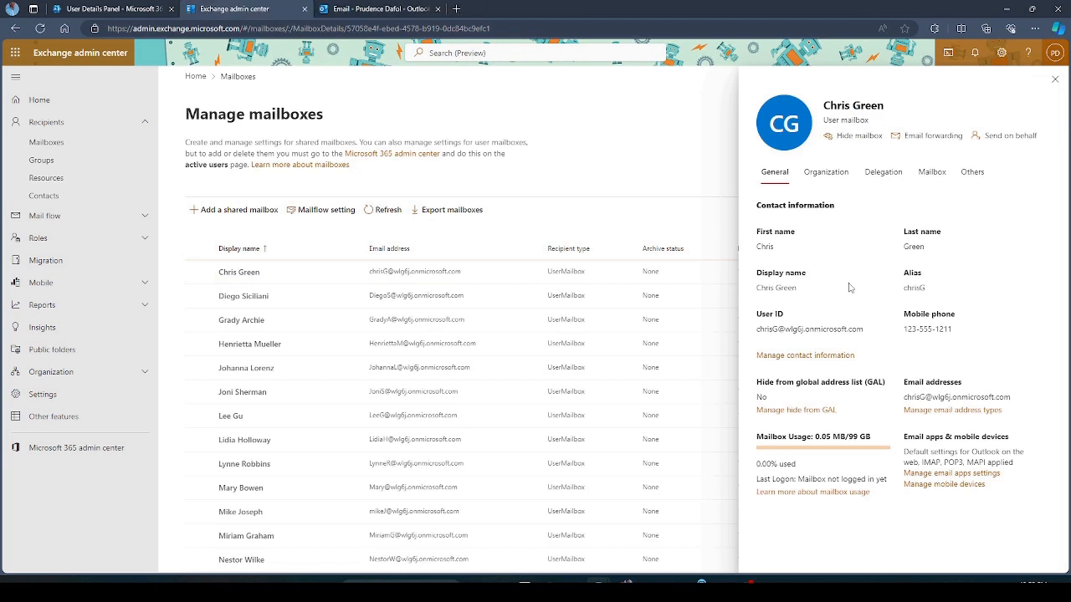
Open the mailbox's email address types and examine the SMTP entry and its address.
click(953, 410)
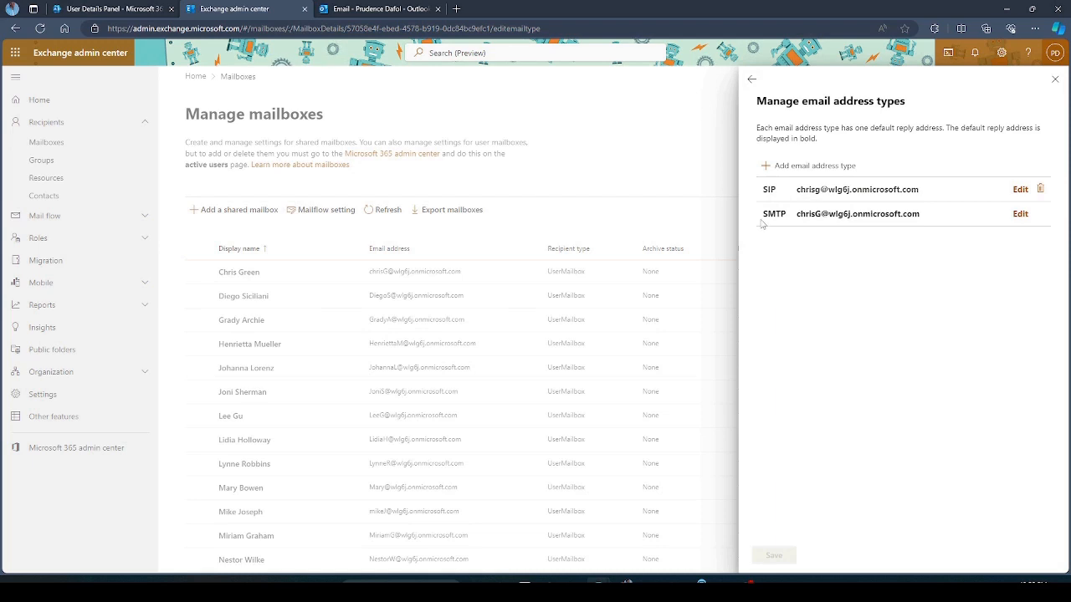
drag(761, 223, 790, 220)
click(776, 256)
click(776, 229)
click(814, 260)
drag(832, 219, 920, 217)
click(878, 281)
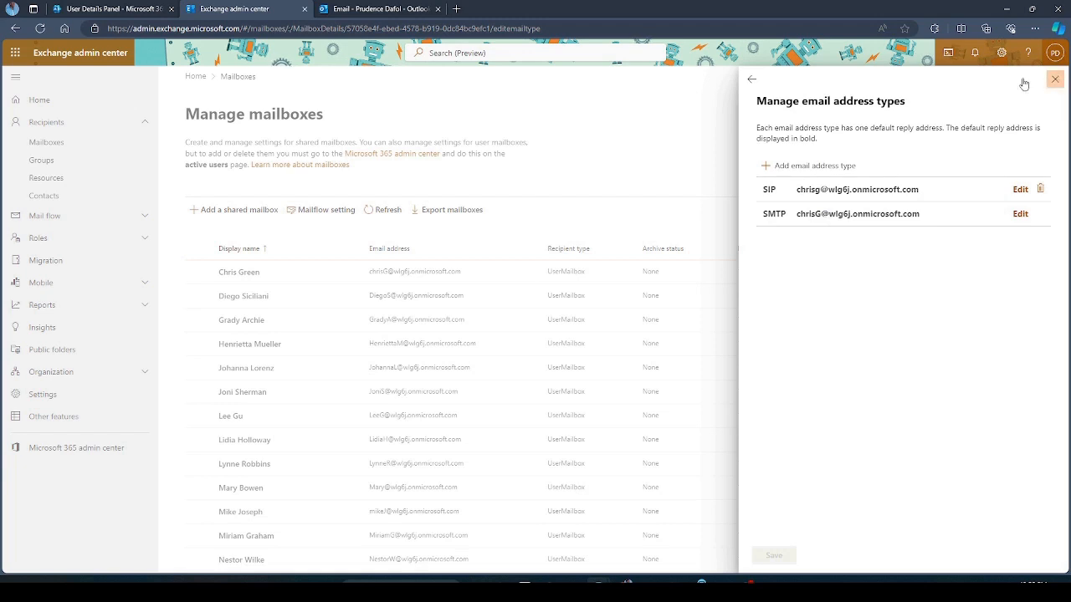
Close the Exchange mailbox page and the user's details to return to the active users in the Microsoft 365 admin center.
click(1055, 79)
click(303, 8)
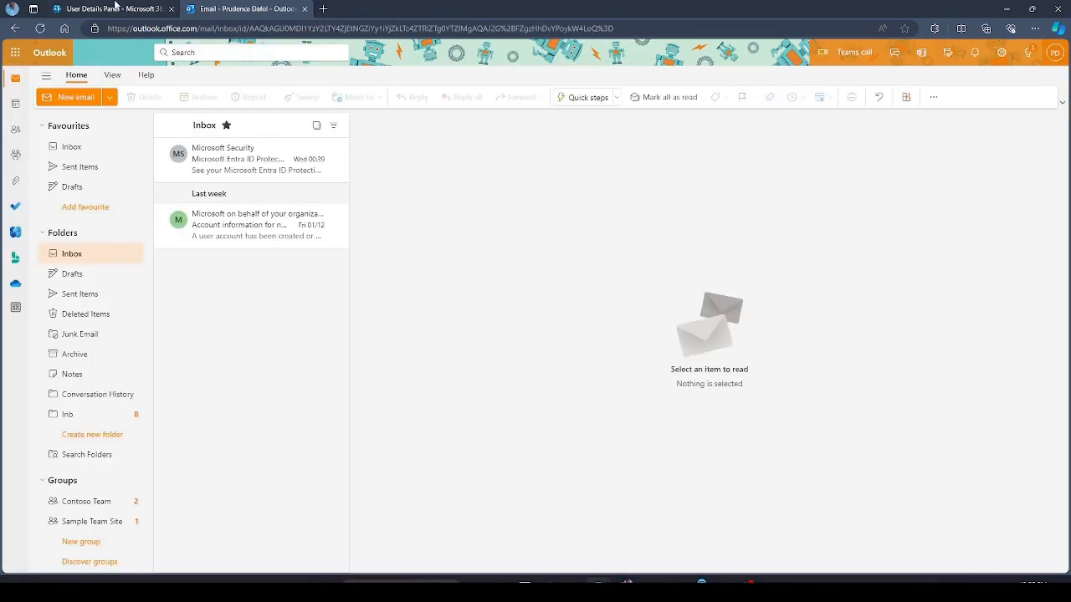
click(117, 8)
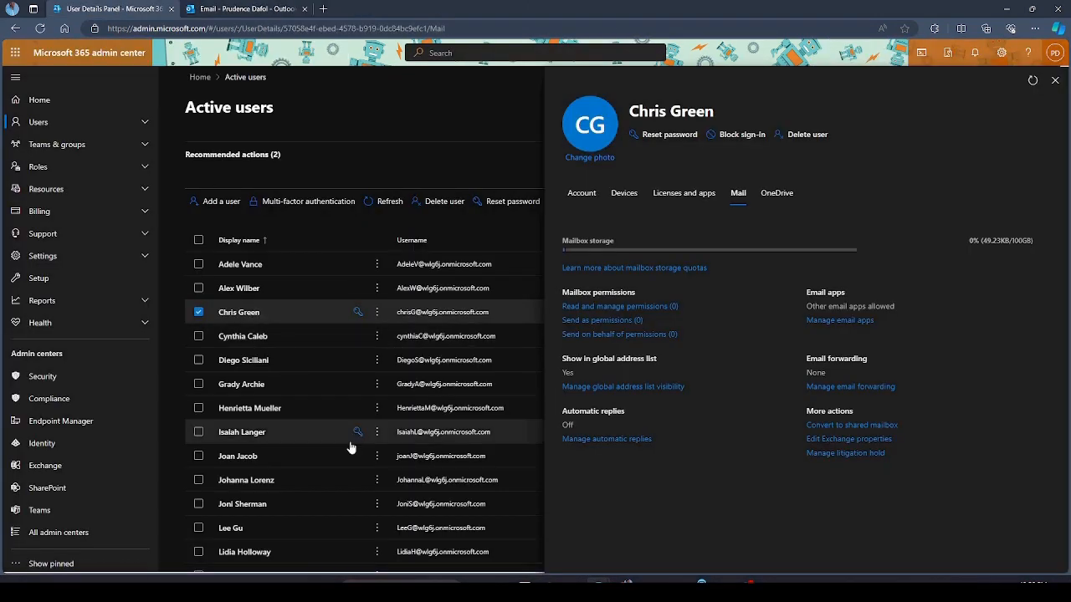
click(1055, 79)
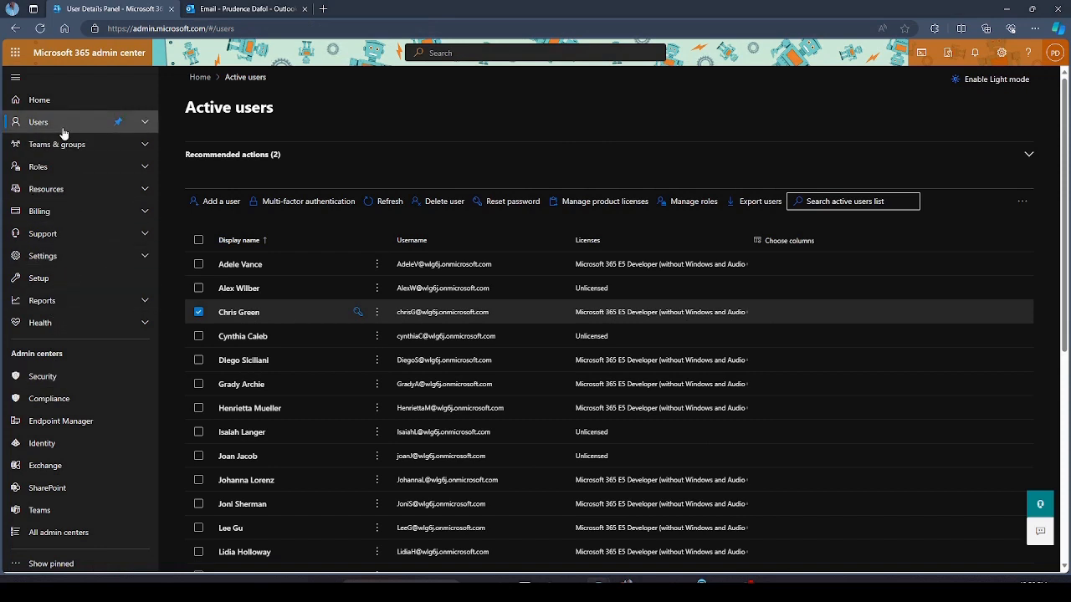
Open the organization's domains list and preview the Add domain wizard, leaving it without adding anything.
click(52, 261)
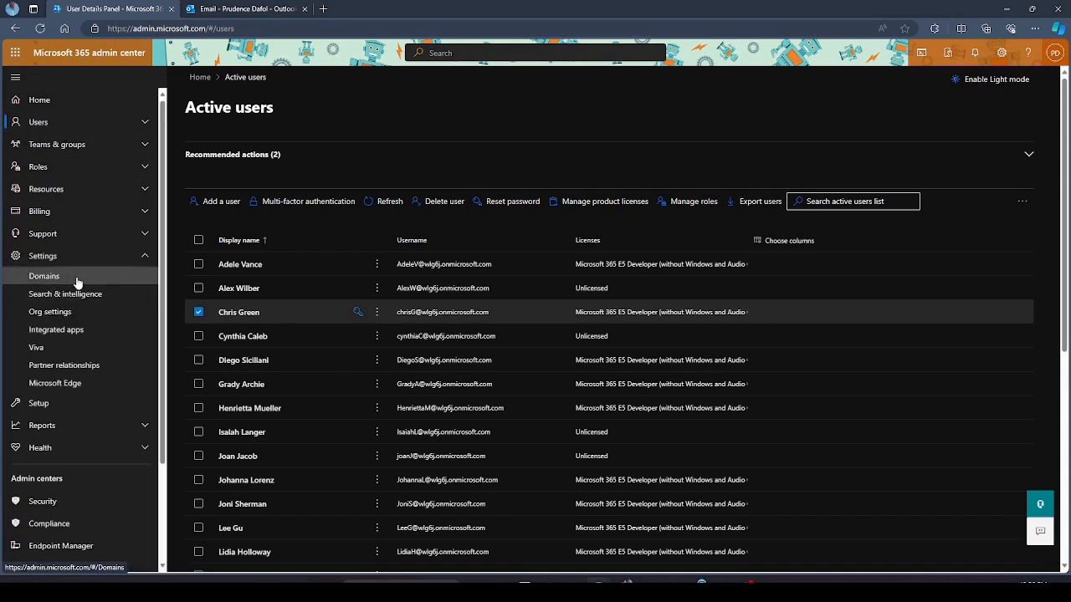
click(78, 283)
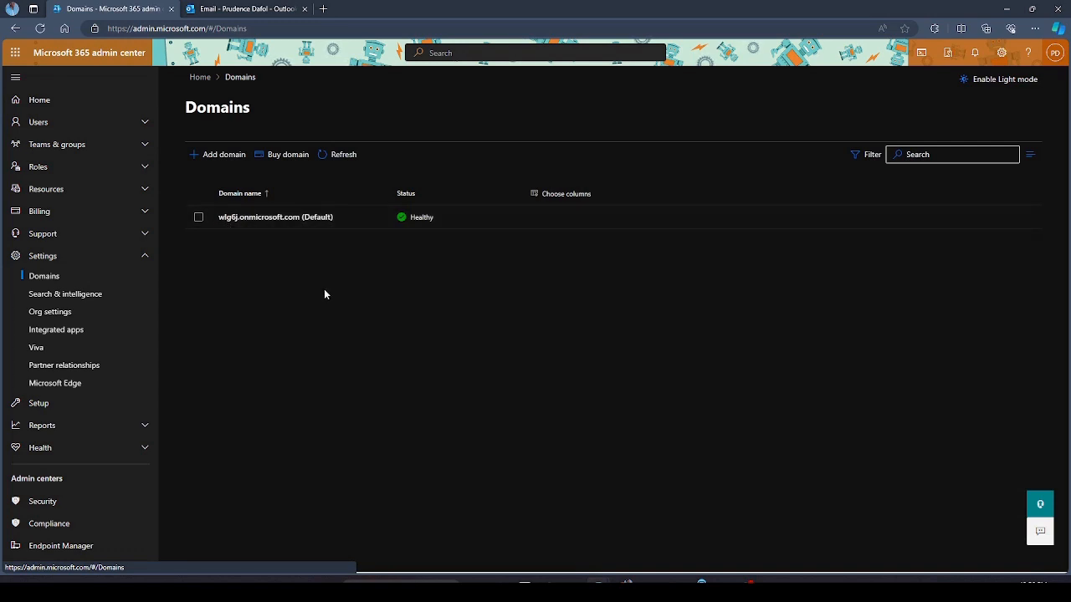
click(221, 162)
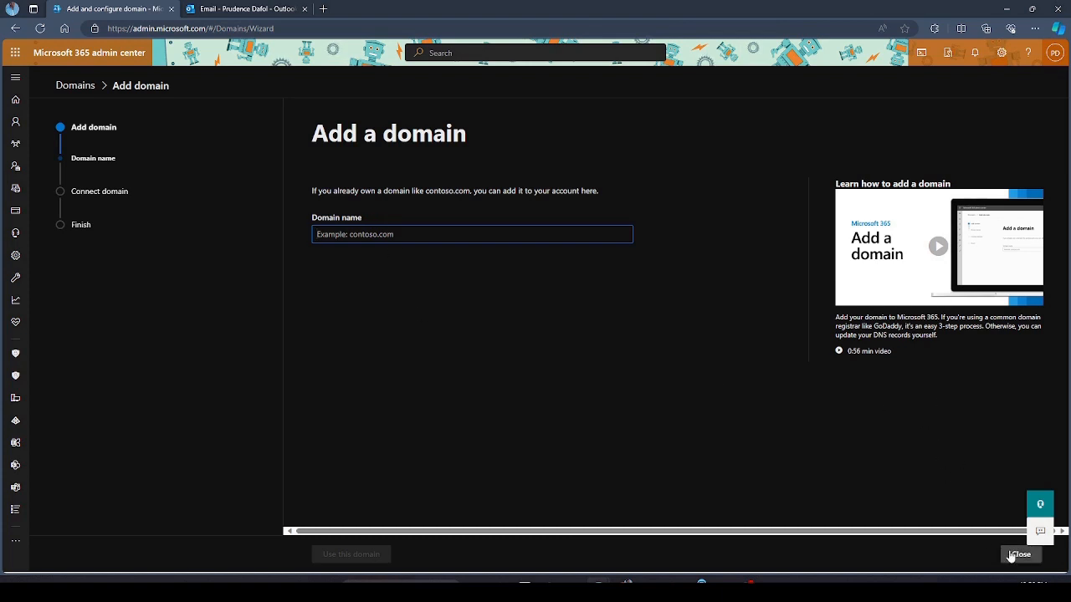
click(1021, 554)
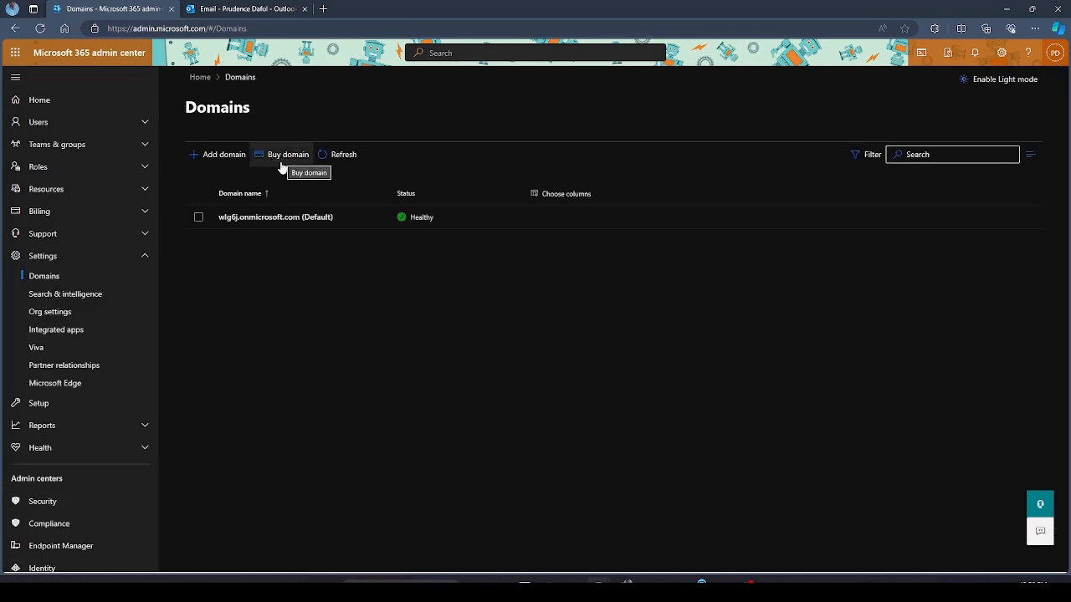
Start adding the domain ipitm.com and choose to verify ownership with a TXT record in its DNS records.
click(212, 156)
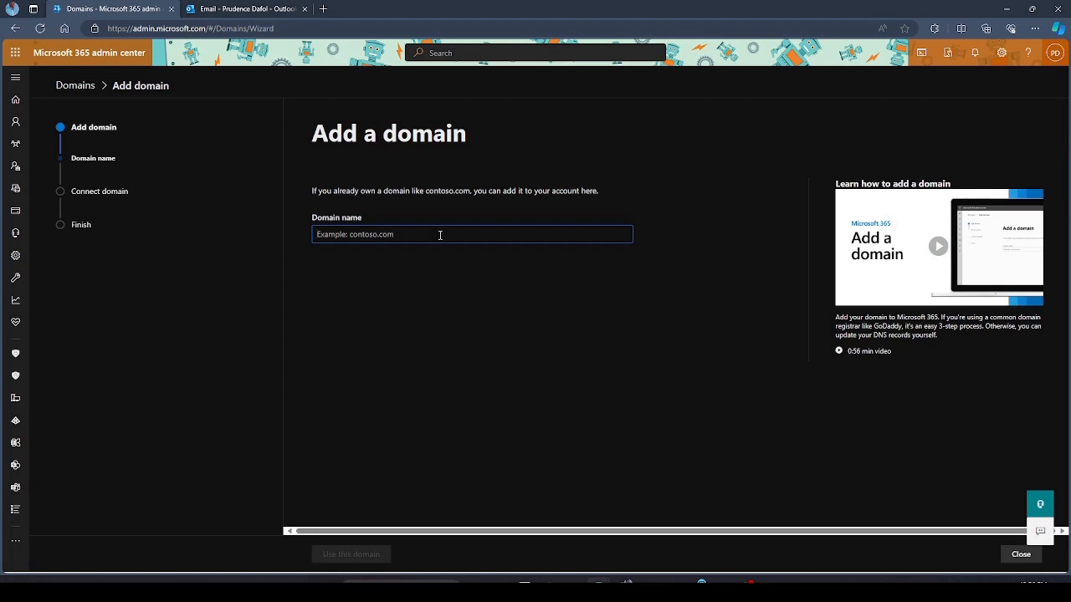
text(ip)
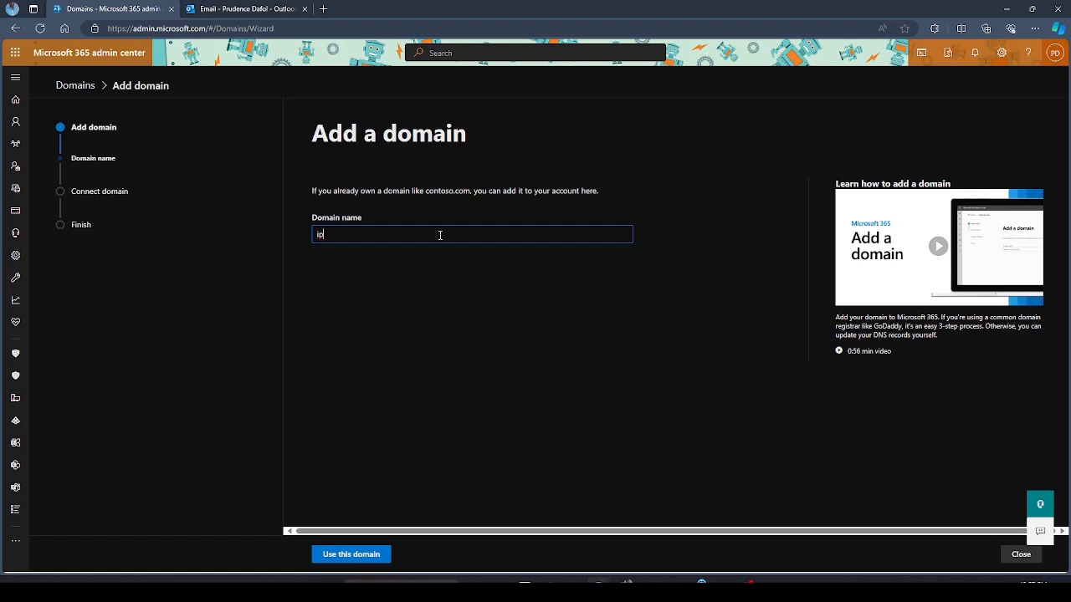
text(itm.com)
drag(370, 236, 282, 243)
click(492, 426)
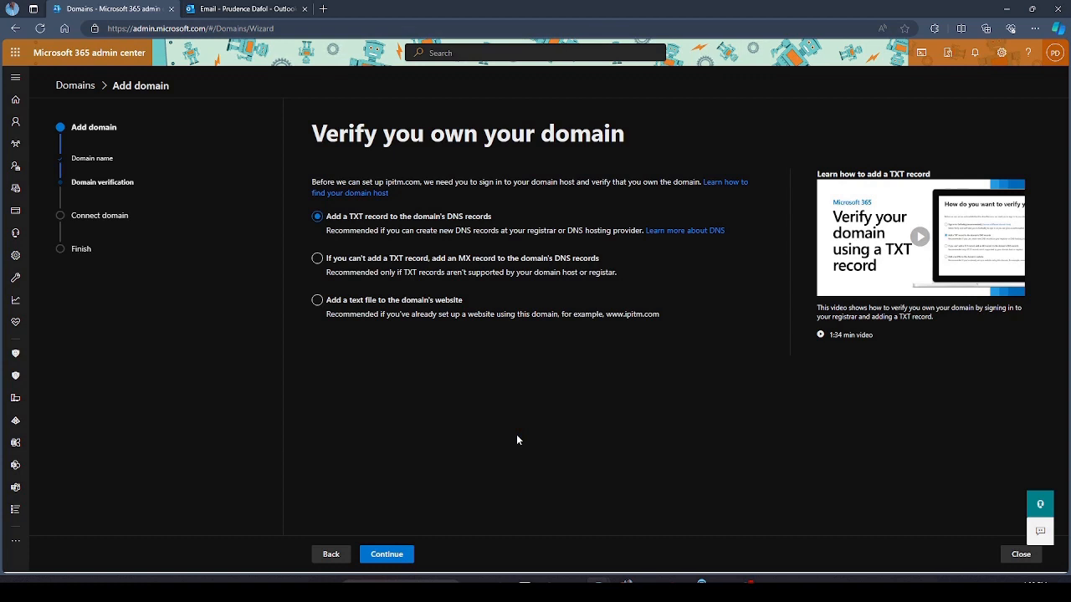
click(398, 557)
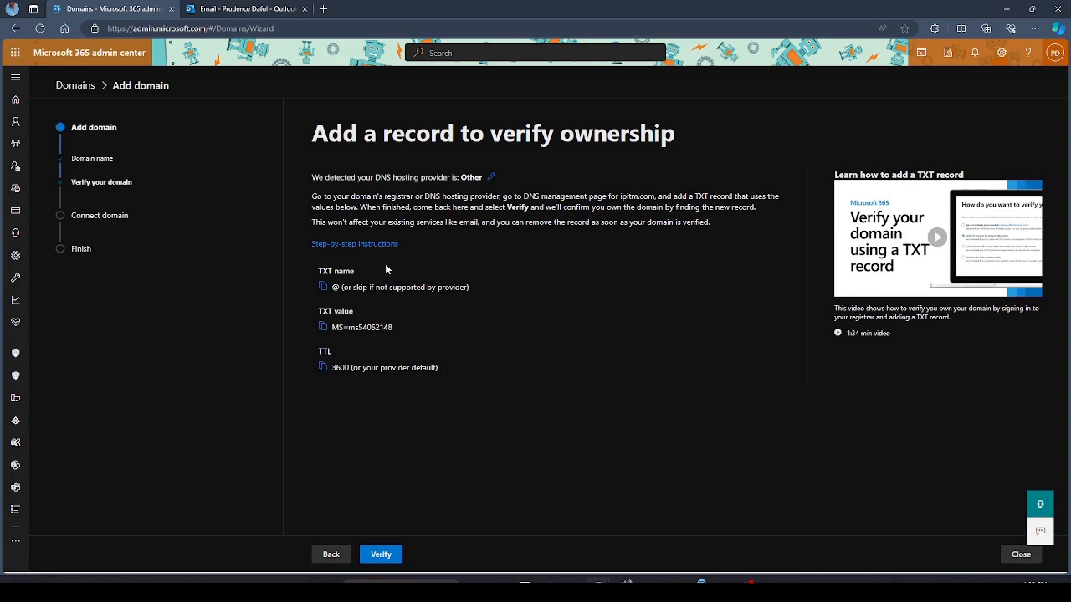
Switch to the WhoGoHost DNS Manager and set the new record's type to TXT after viewing the MX option.
mouse_move(626, 581)
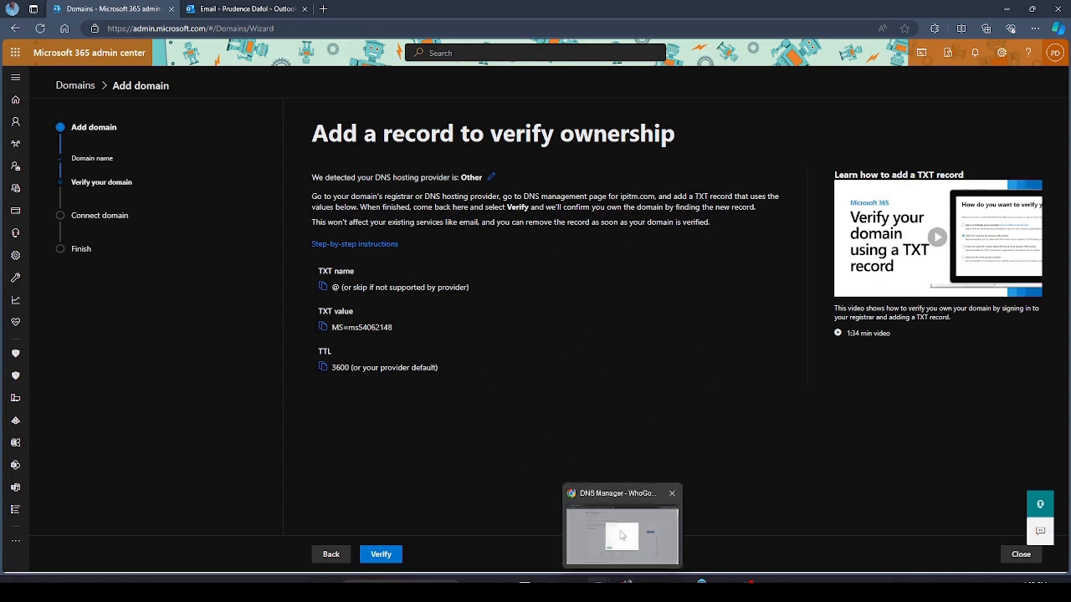
click(621, 535)
click(481, 257)
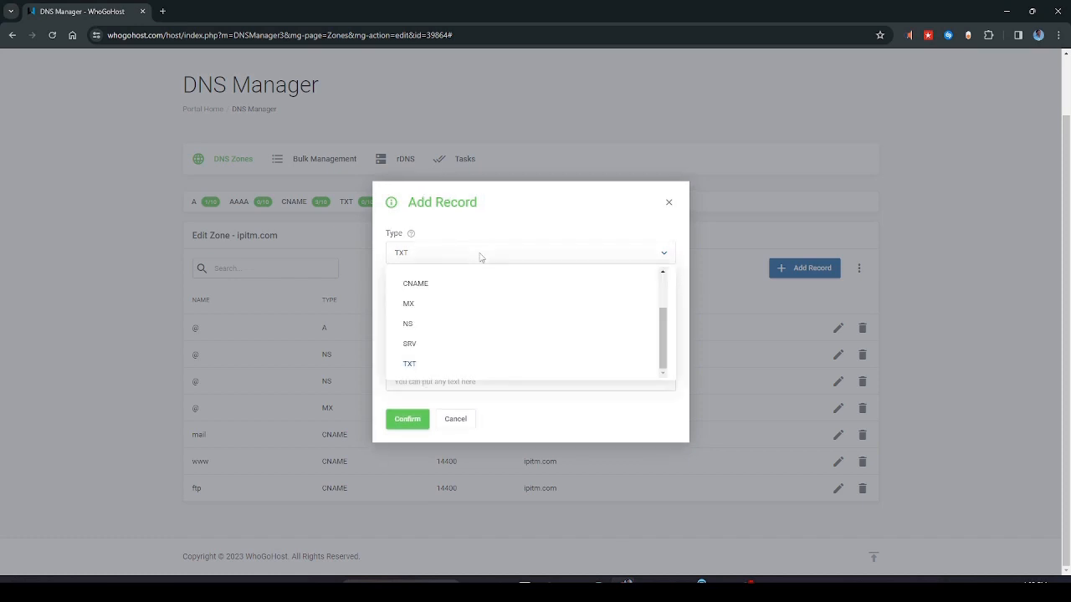
click(431, 308)
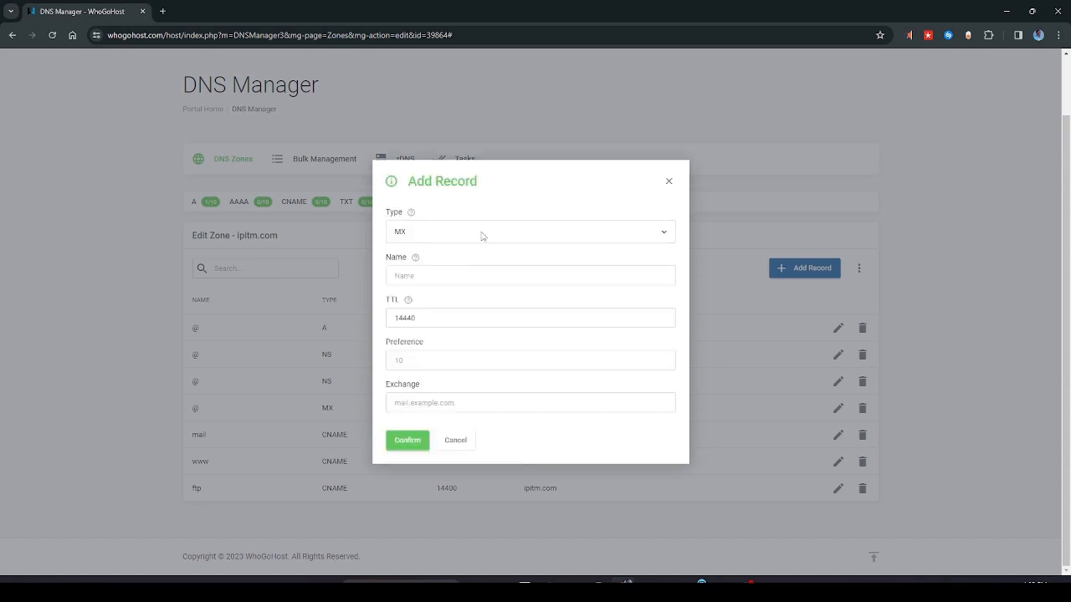
click(480, 234)
scroll(457, 336, down, 2)
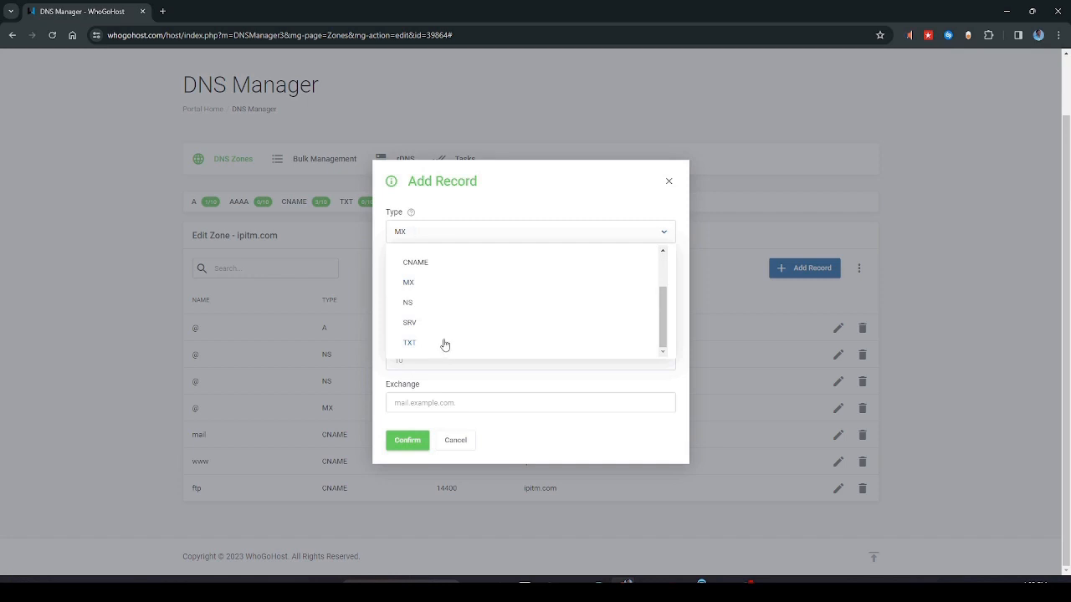
click(444, 346)
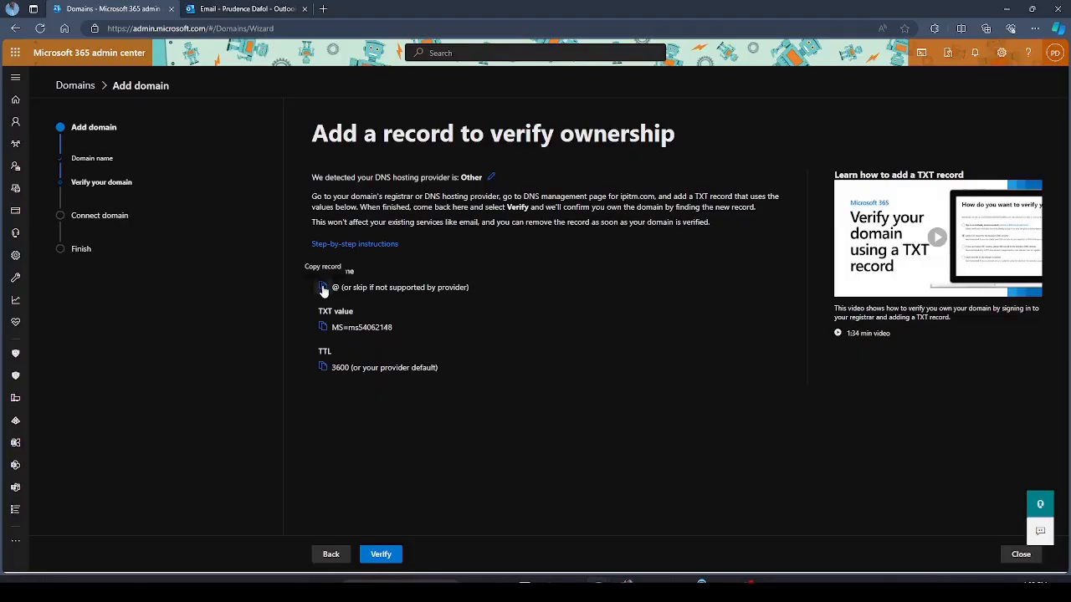
Copy the TXT verification value from the domain wizard and check the record type in the DNS Manager.
click(323, 327)
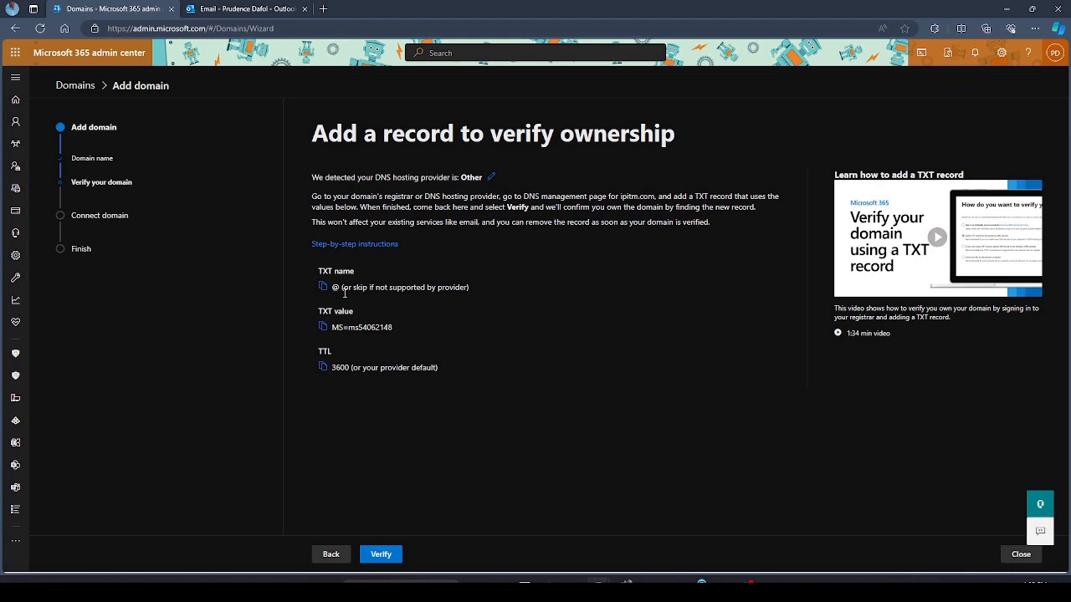
key(alt+Tab)
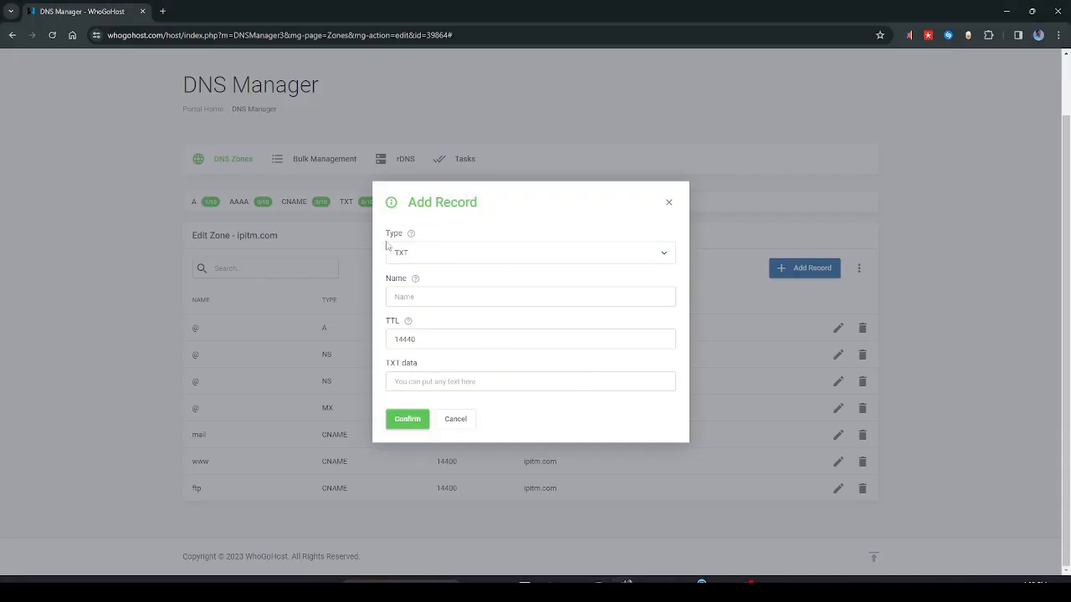
click(489, 256)
scroll(489, 256, down, 2)
Check the TXT name in the domain wizard and set the new TXT record's name to @ in the DNS Manager.
key(alt+Tab)
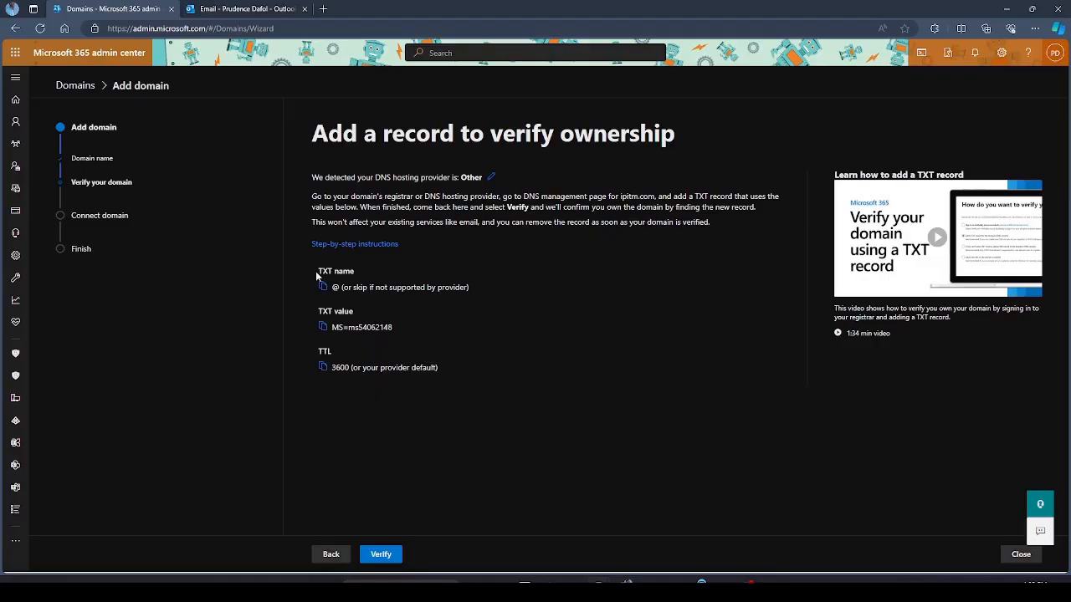
drag(317, 271, 363, 277)
click(399, 295)
key(alt+Tab)
click(432, 293)
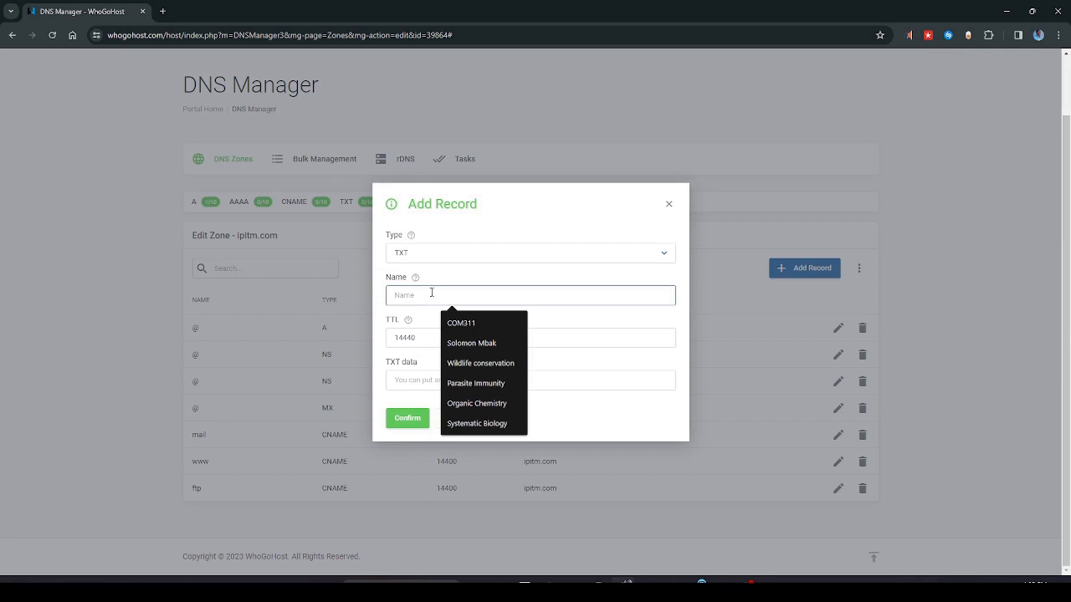
text(@)
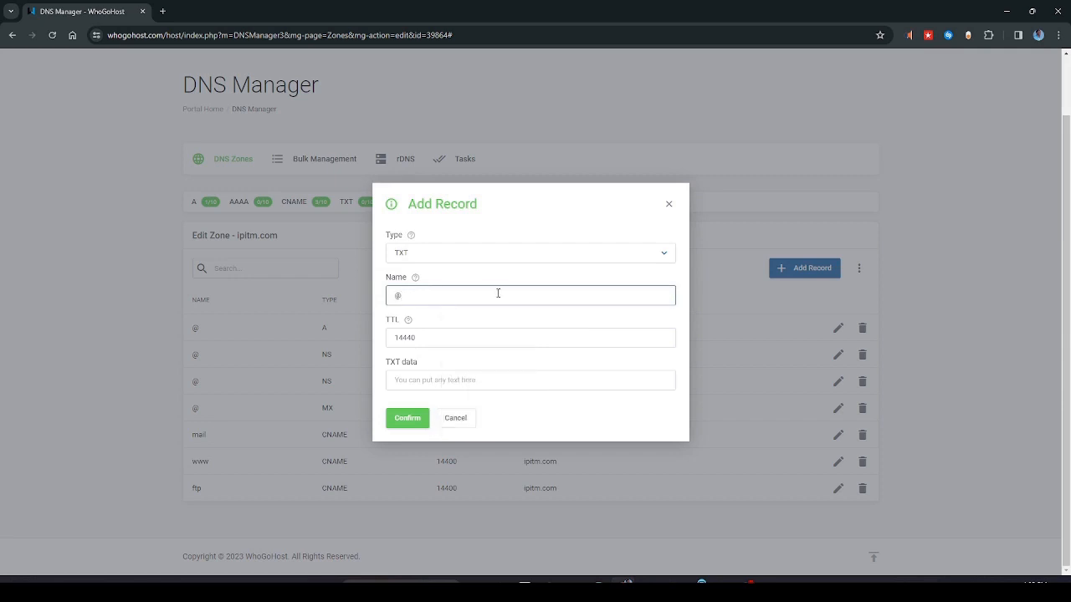
drag(435, 292, 382, 302)
click(432, 295)
Copy the TXT verification value from the domain wizard and paste it as the new record's TXT data in the DNS Manager.
click(462, 382)
key(alt+Tab)
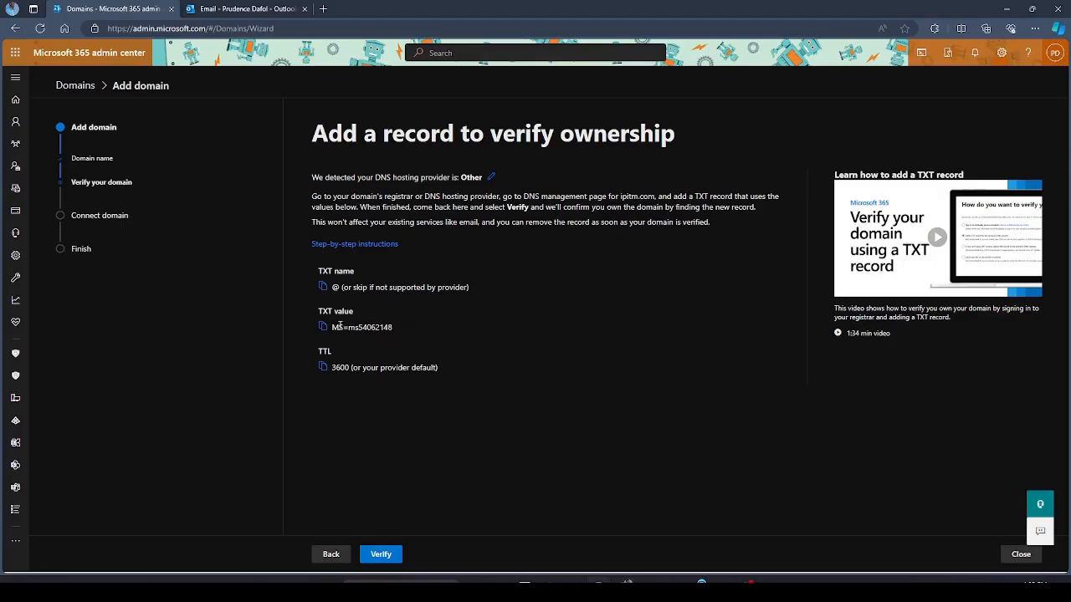
click(322, 327)
key(alt+Tab)
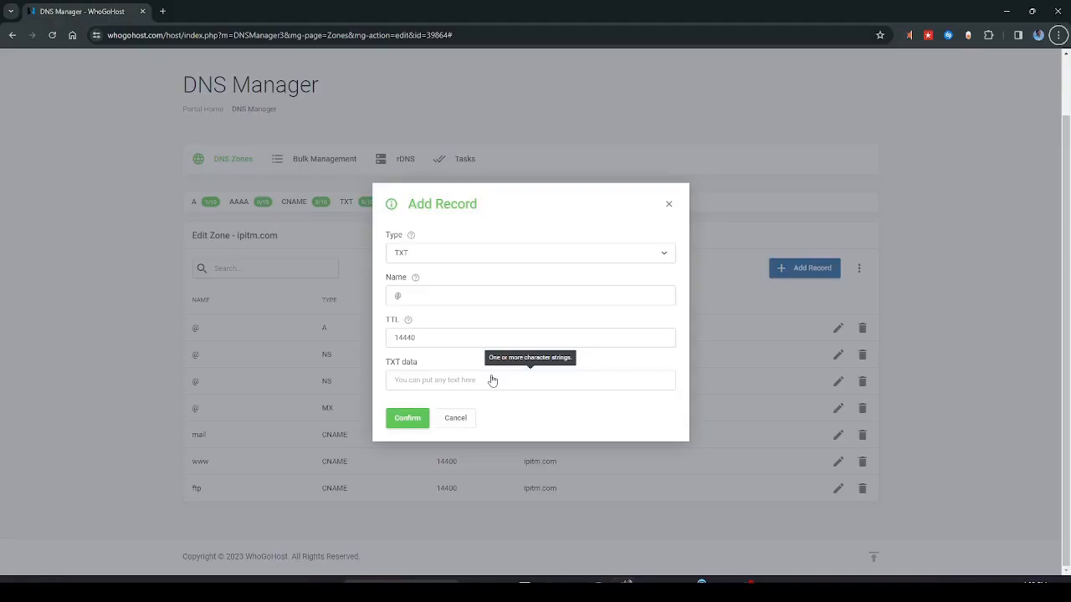
click(492, 380)
key(ctrl+v)
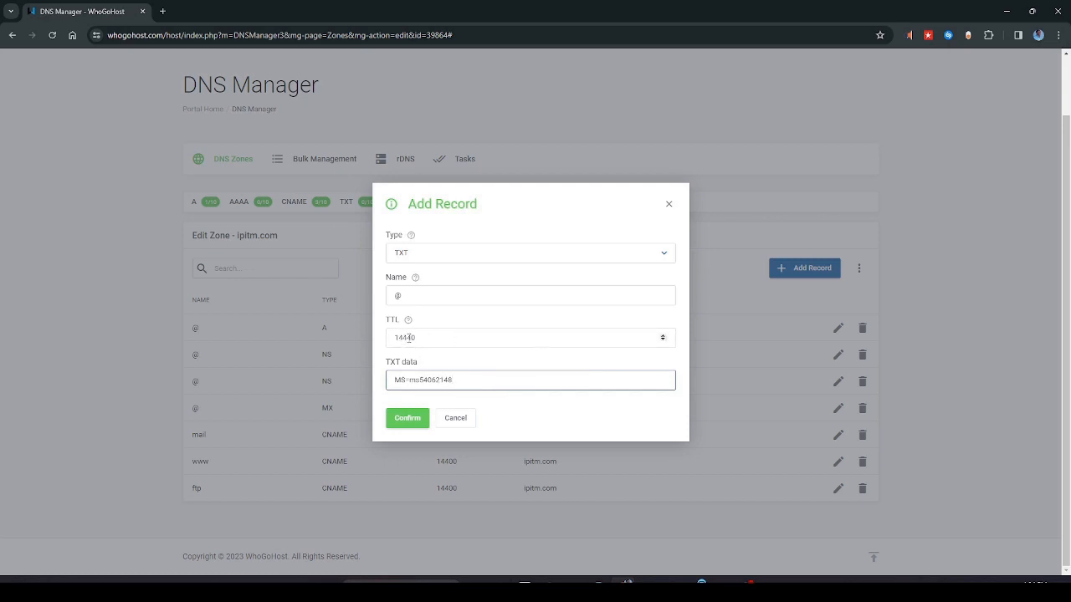
Copy the TTL from the domain wizard, set the TXT record's TTL to 3600, and add the record to the ipitm.com zone.
drag(403, 337, 432, 338)
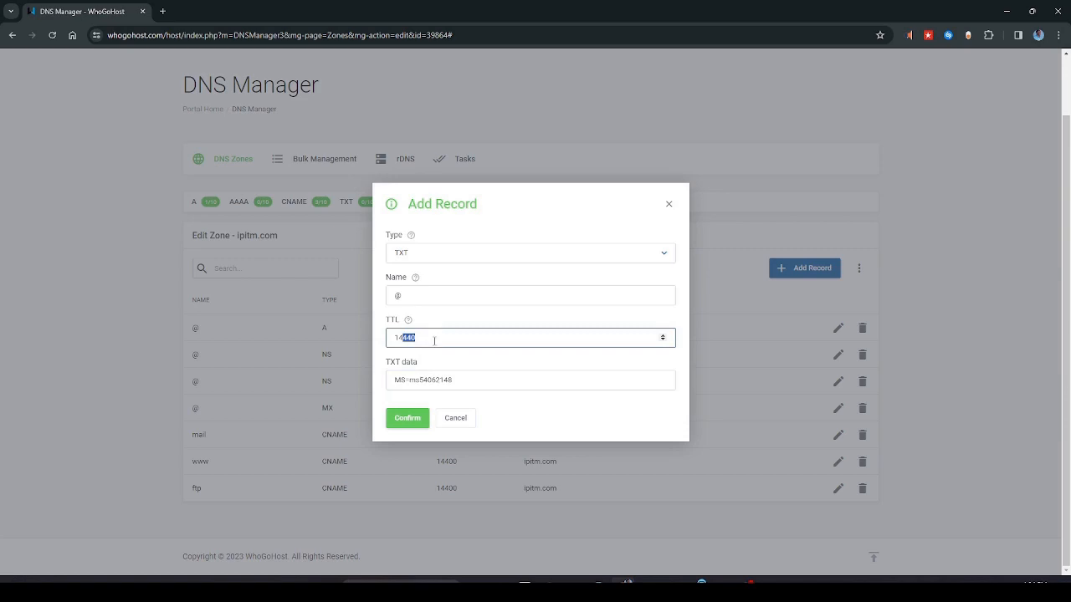
key(alt+Tab)
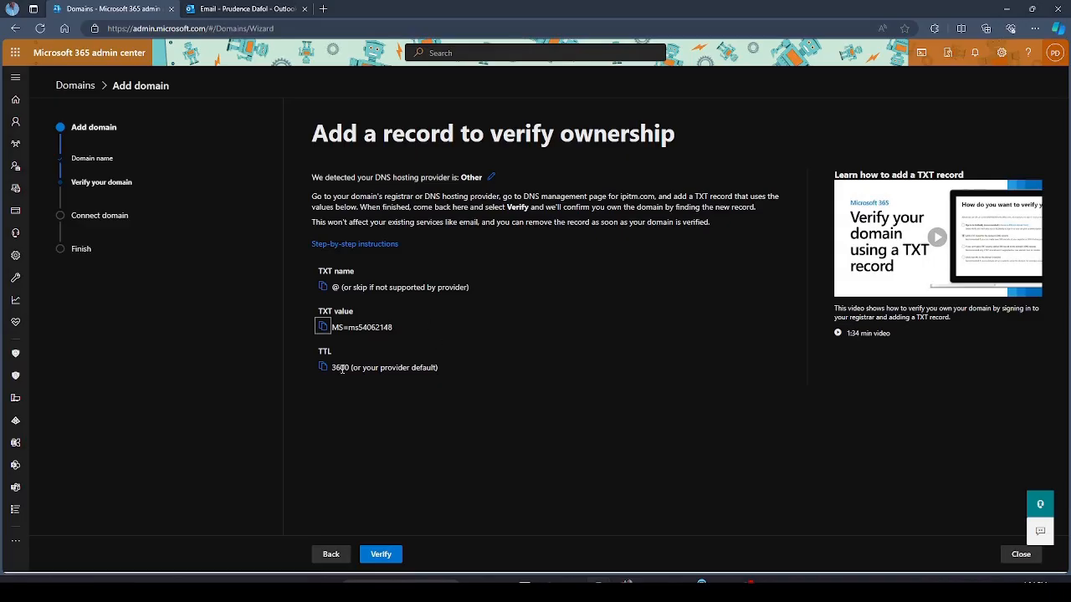
click(323, 367)
key(alt+Tab)
click(433, 335)
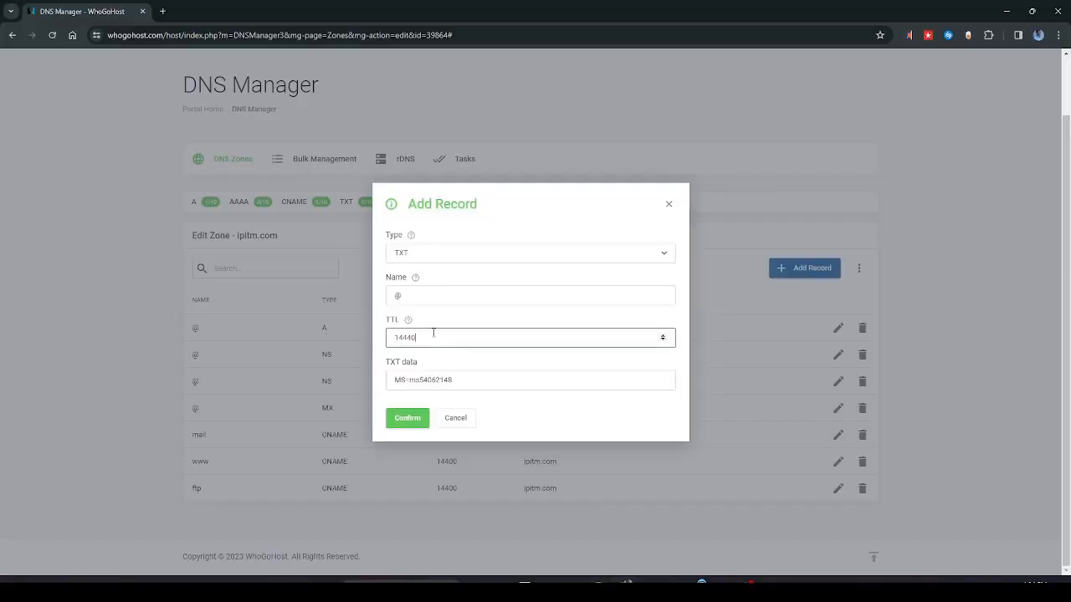
key(BackSpace)
key(BackSpace)
key(BackSpace)
key(BackSpace)
key(BackSpace)
key(ctrl+v)
click(448, 292)
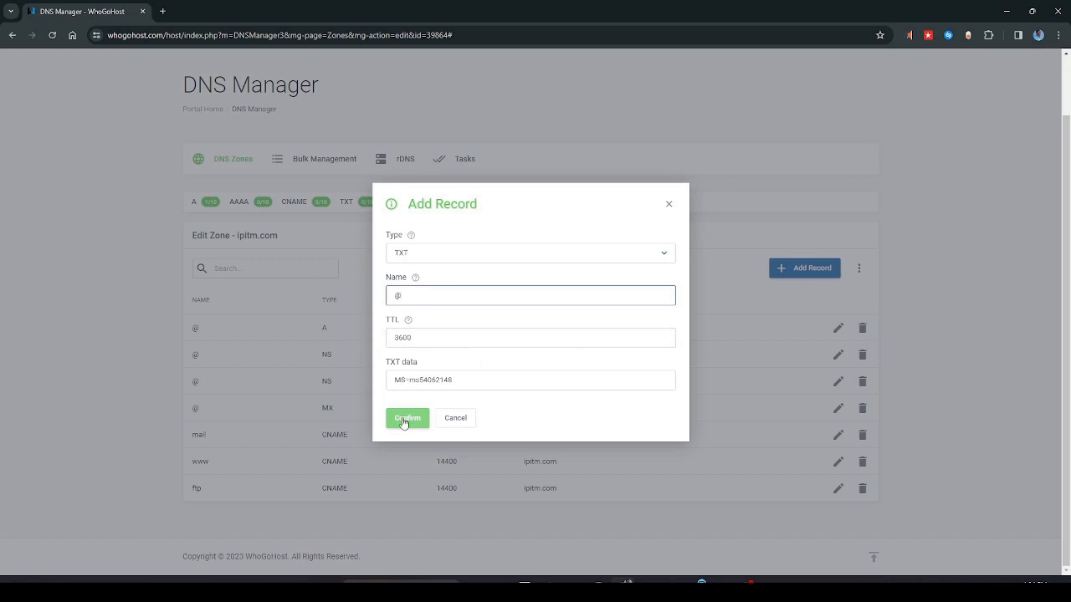
click(406, 418)
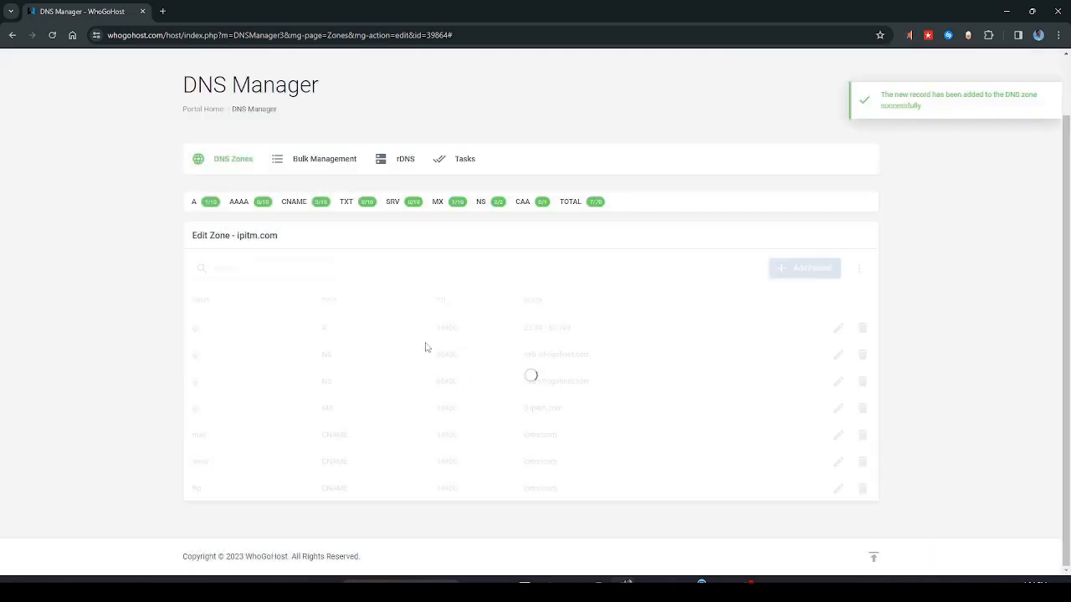
Check the new TXT record in the zone, verify ipitm.com in the domain wizard, and continue with adding your own DNS records.
key(alt+Tab)
click(393, 531)
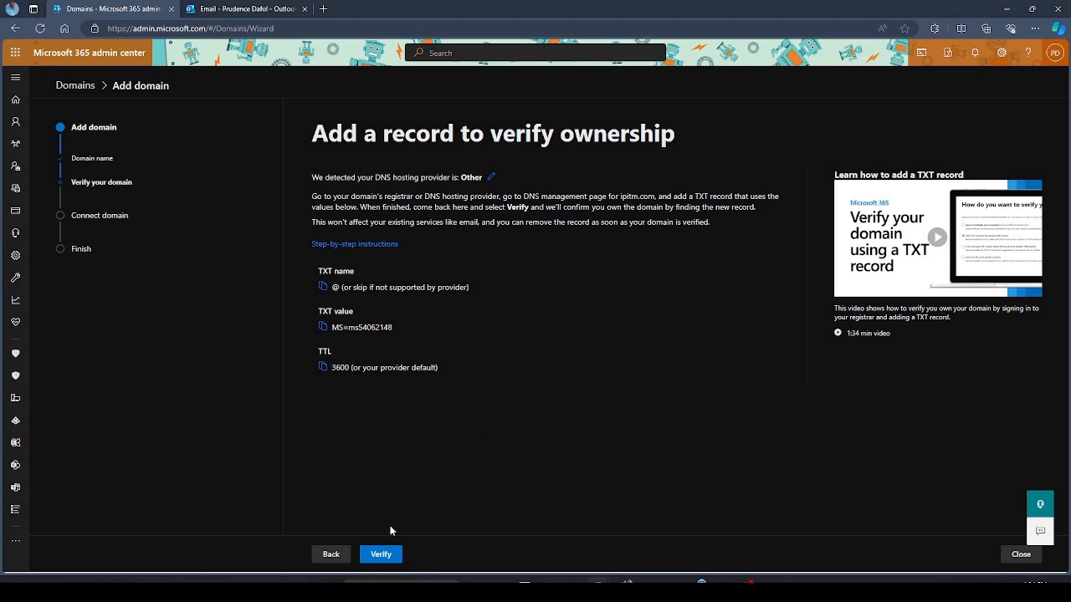
key(alt+Tab)
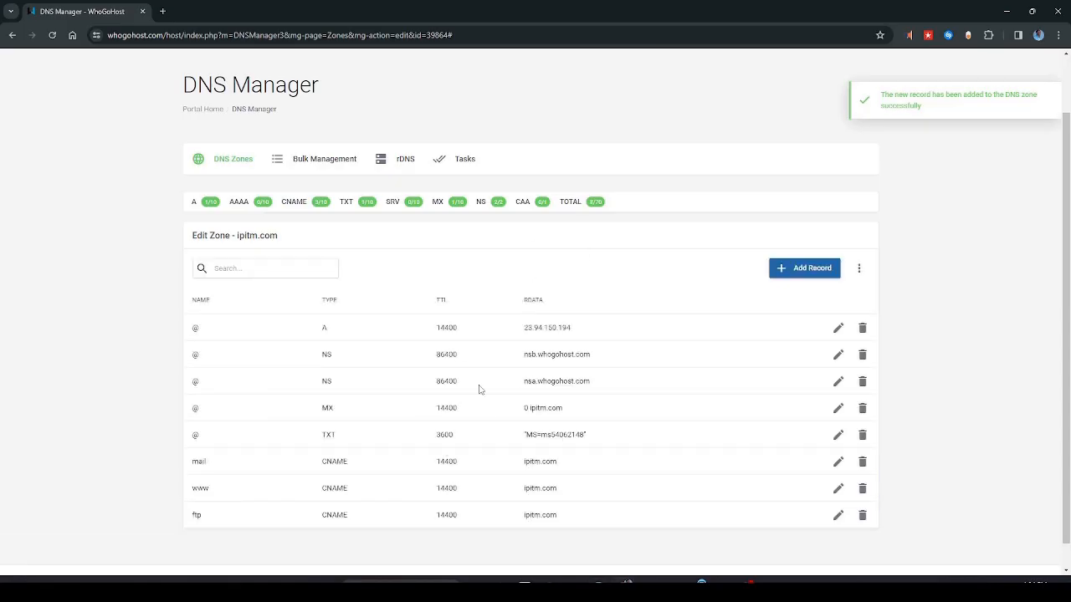
key(alt+Tab)
click(382, 555)
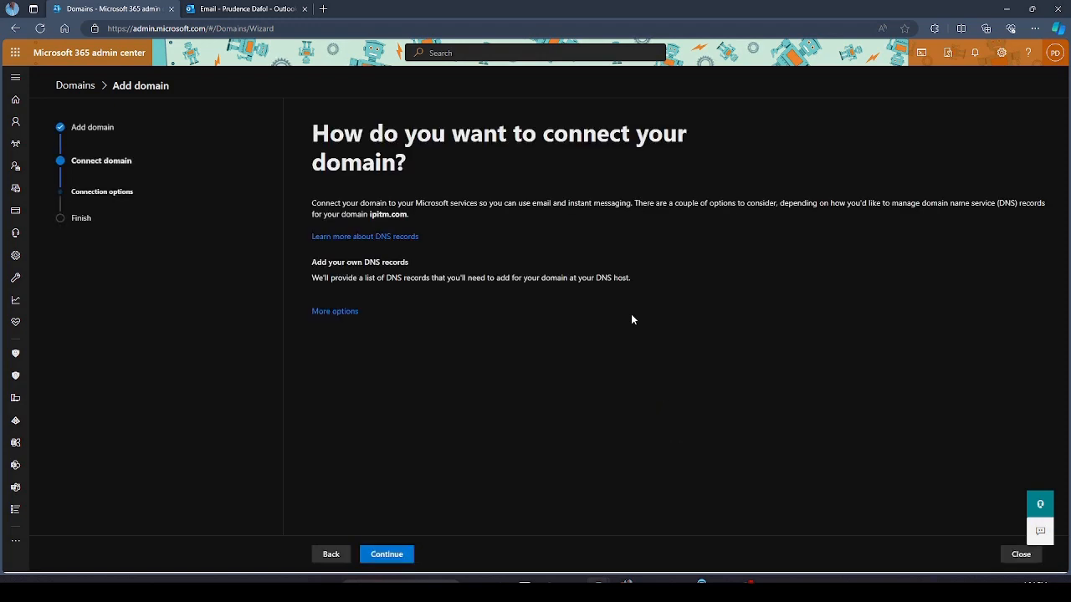
click(389, 555)
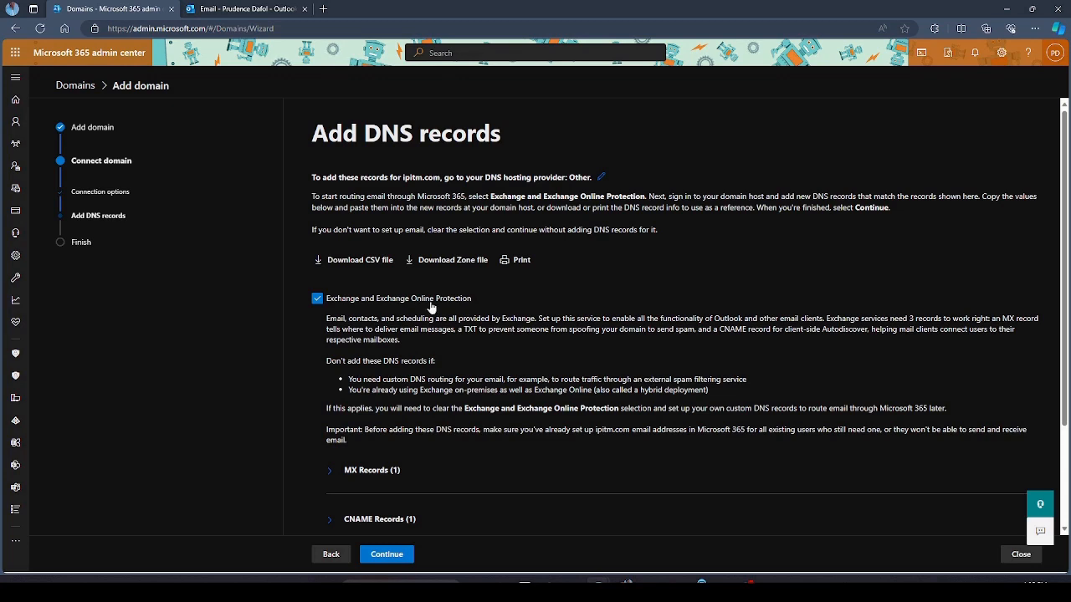
Clear and reselect Exchange and Exchange Online Protection to compare the DNS records page with and without it.
scroll(535, 332, down, 2)
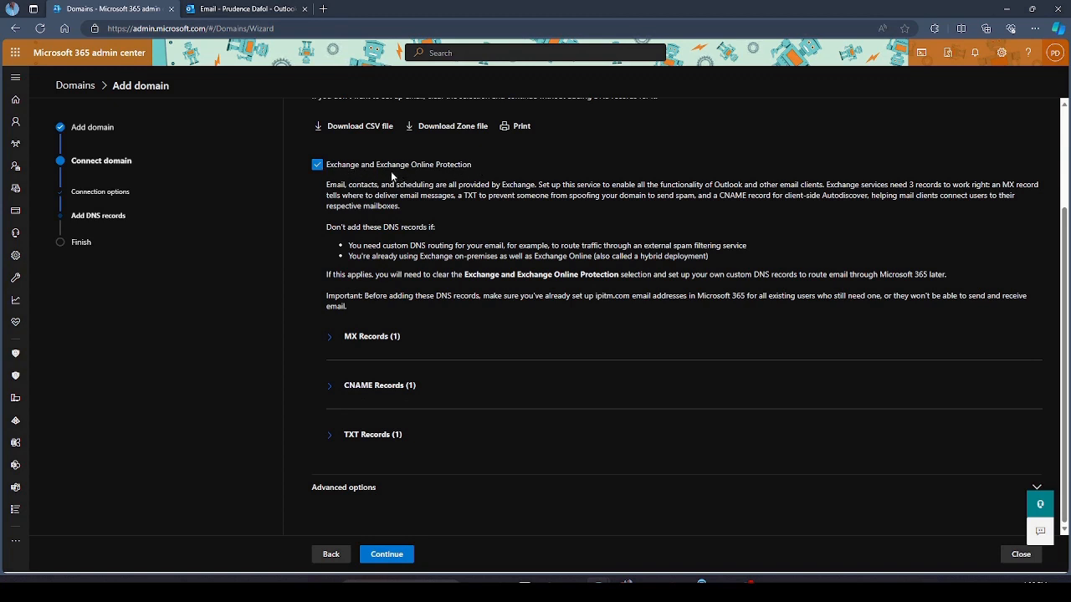
click(317, 165)
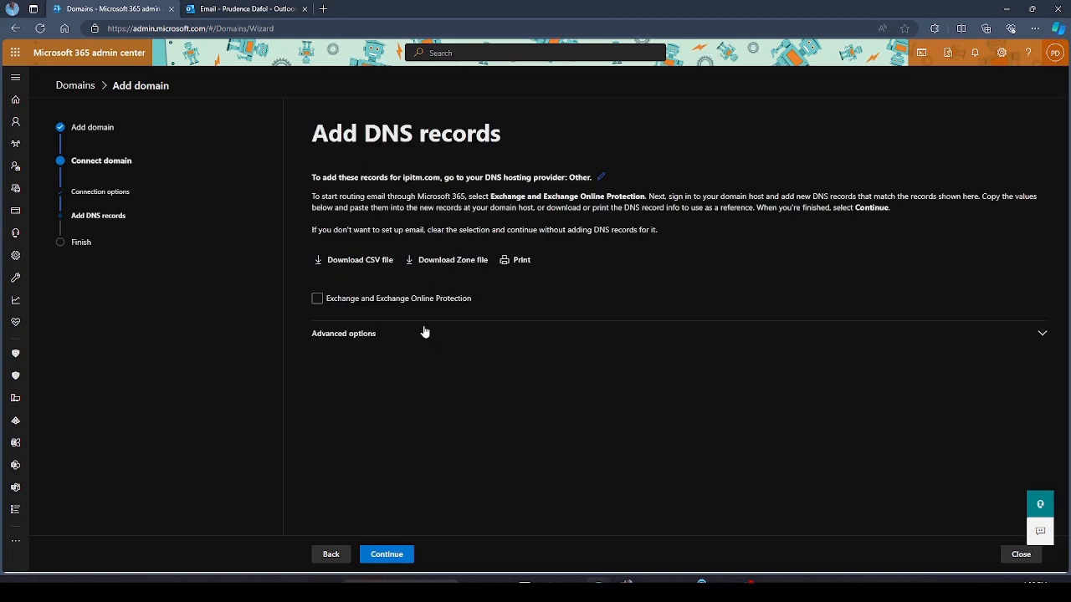
click(317, 299)
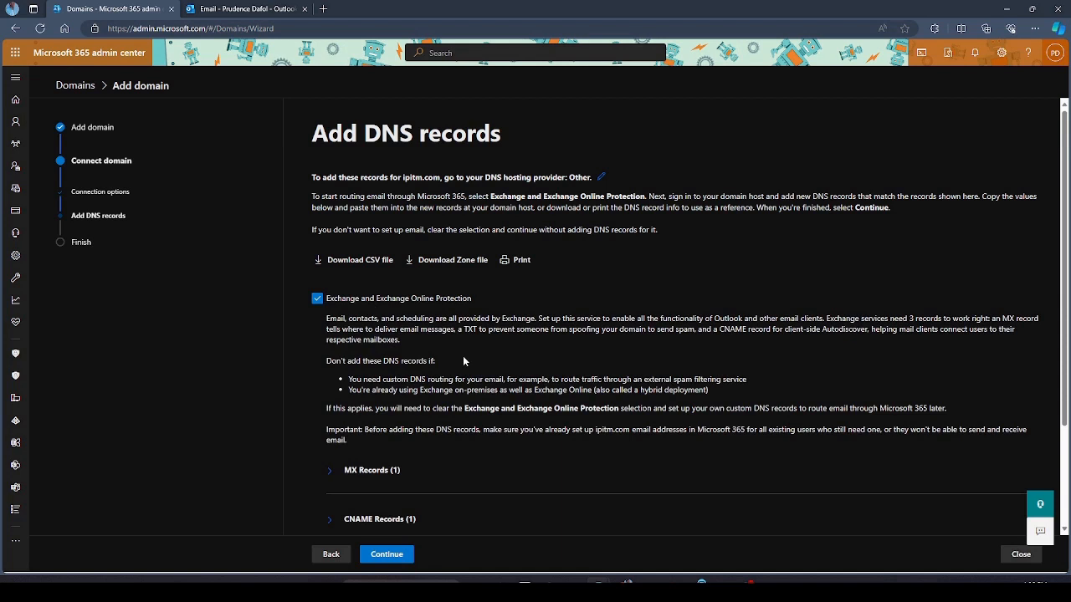
click(318, 298)
click(318, 299)
click(319, 299)
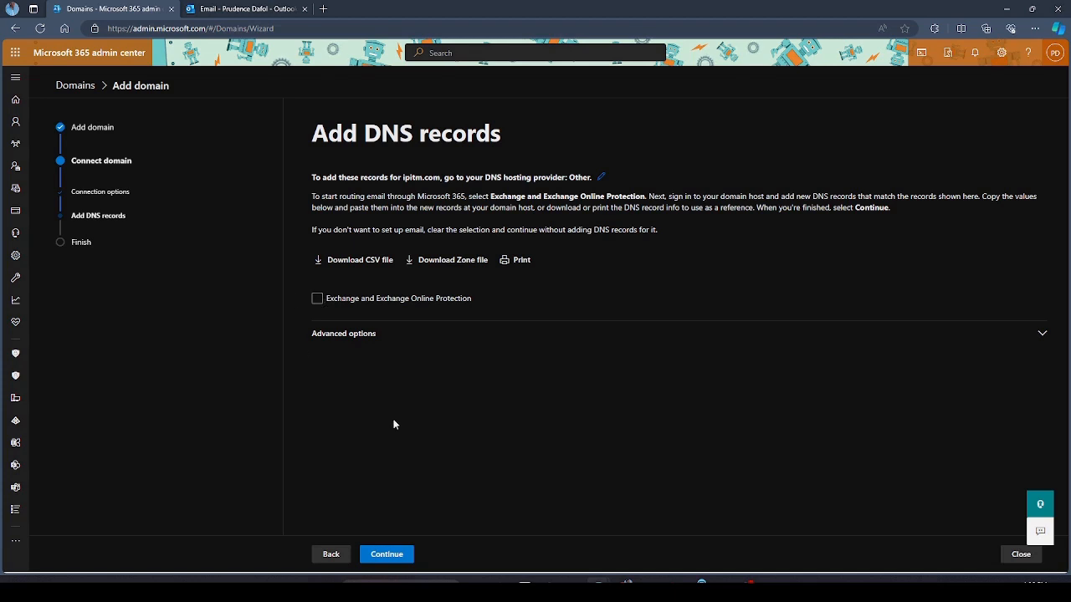
click(334, 299)
Expand the MX record details in the domain wizard and start a new record of type MX in the WhoGoHost DNS Manager.
scroll(330, 335, down, 2)
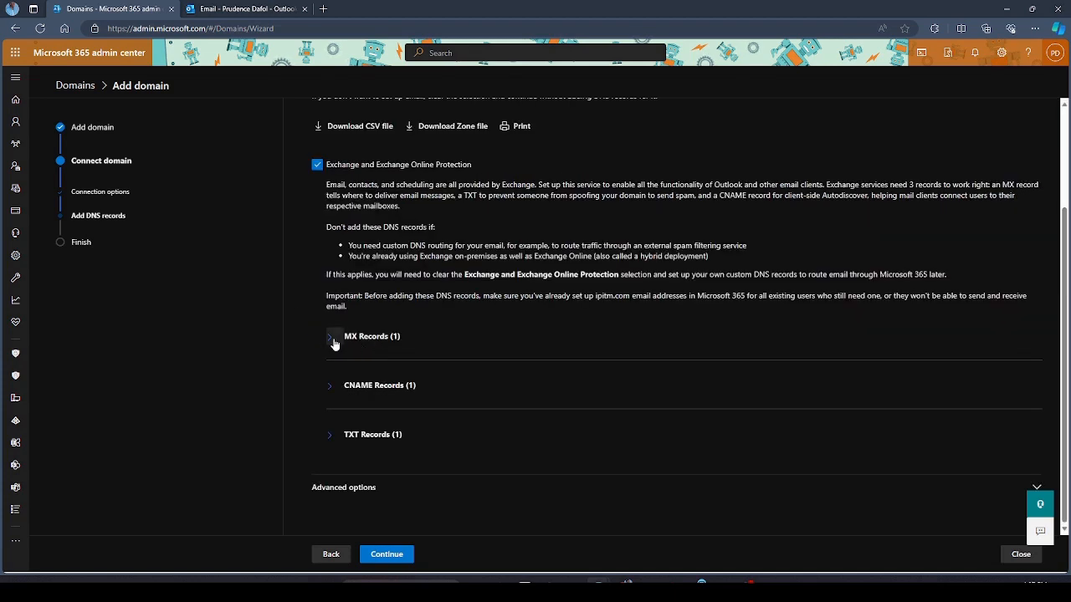
click(332, 338)
scroll(456, 347, down, 1)
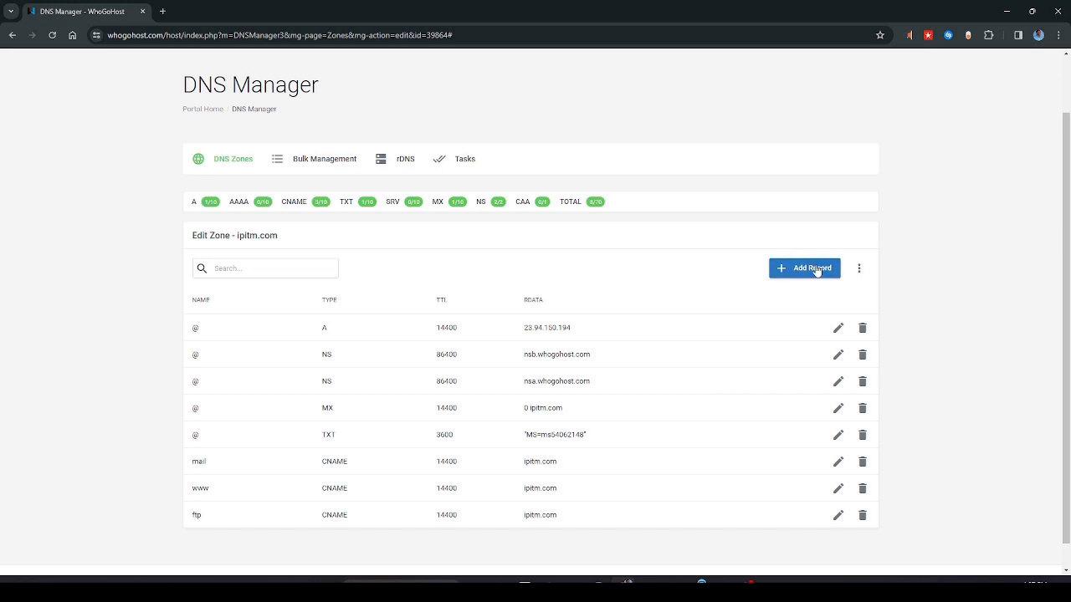
click(817, 270)
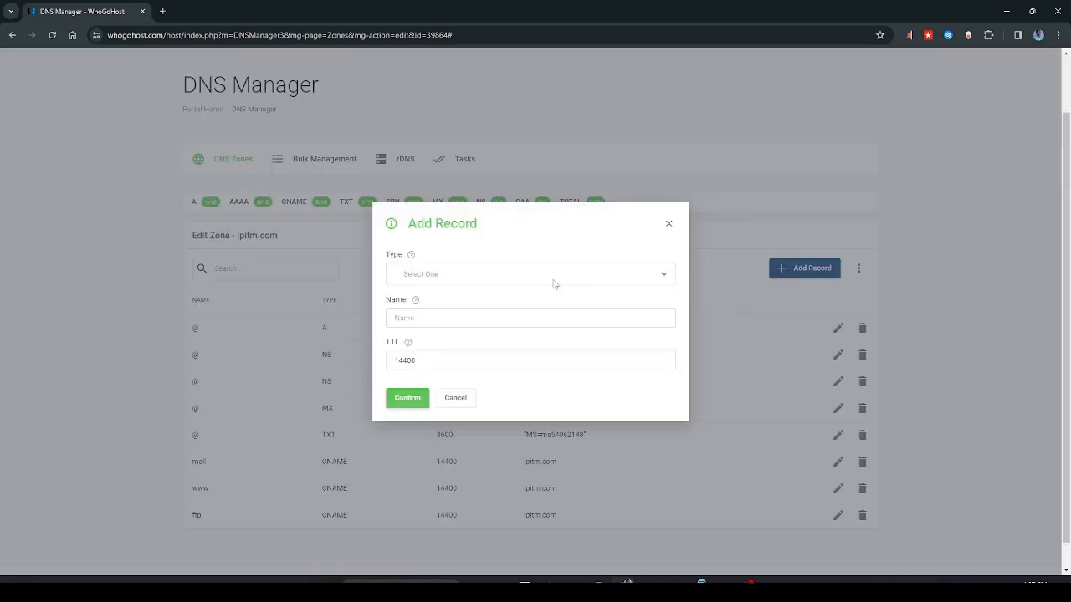
click(526, 276)
scroll(477, 358, down, 3)
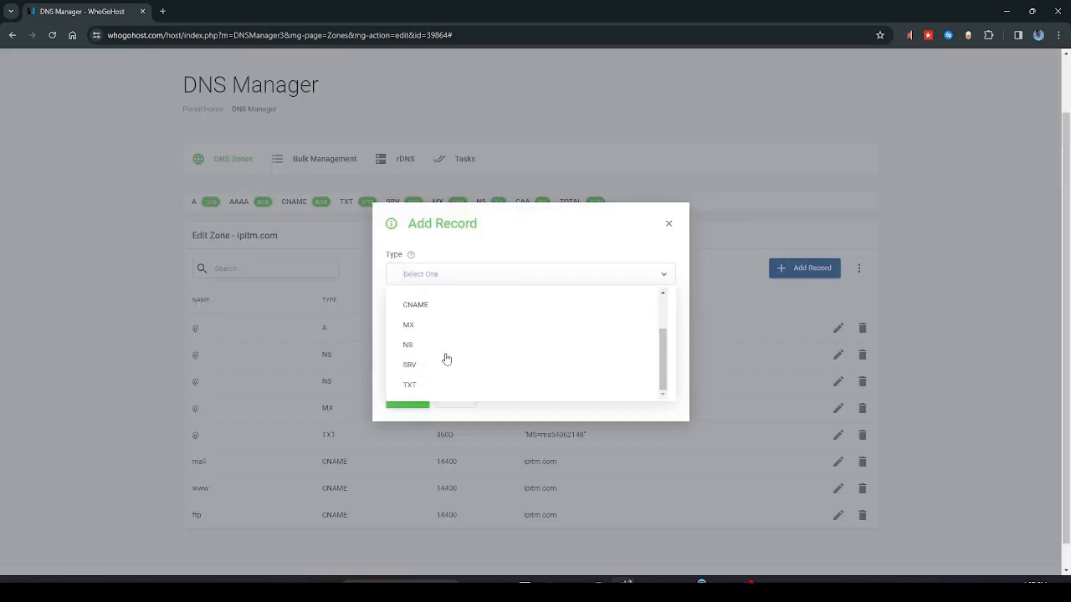
click(443, 327)
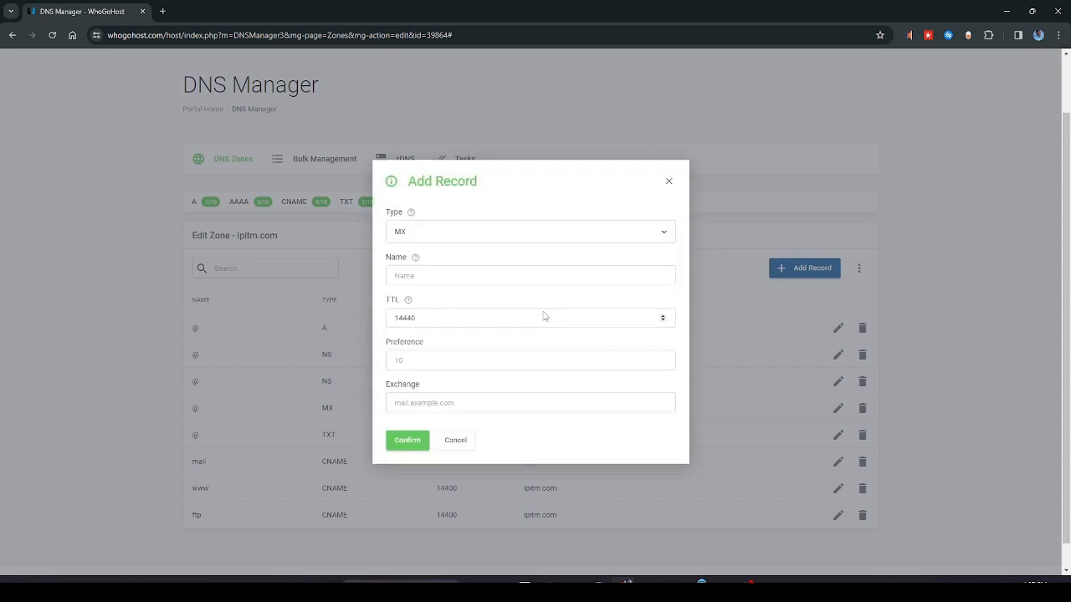
Copy the MX host name from the domain wizard and paste @ as the new MX record's name in the DNS Manager.
key(alt+Tab)
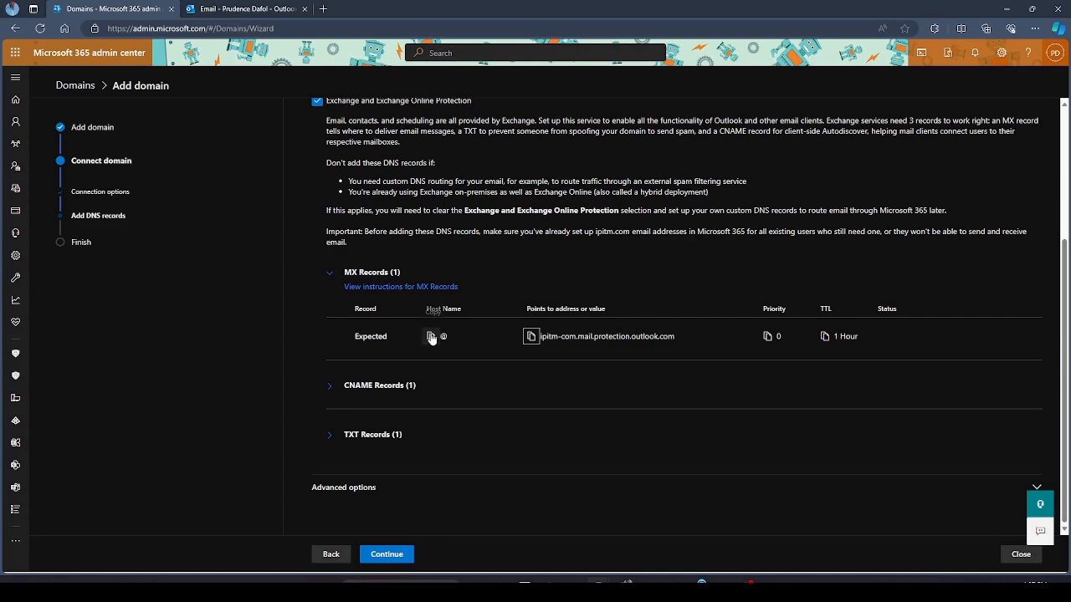
click(431, 337)
key(alt+Tab)
click(466, 276)
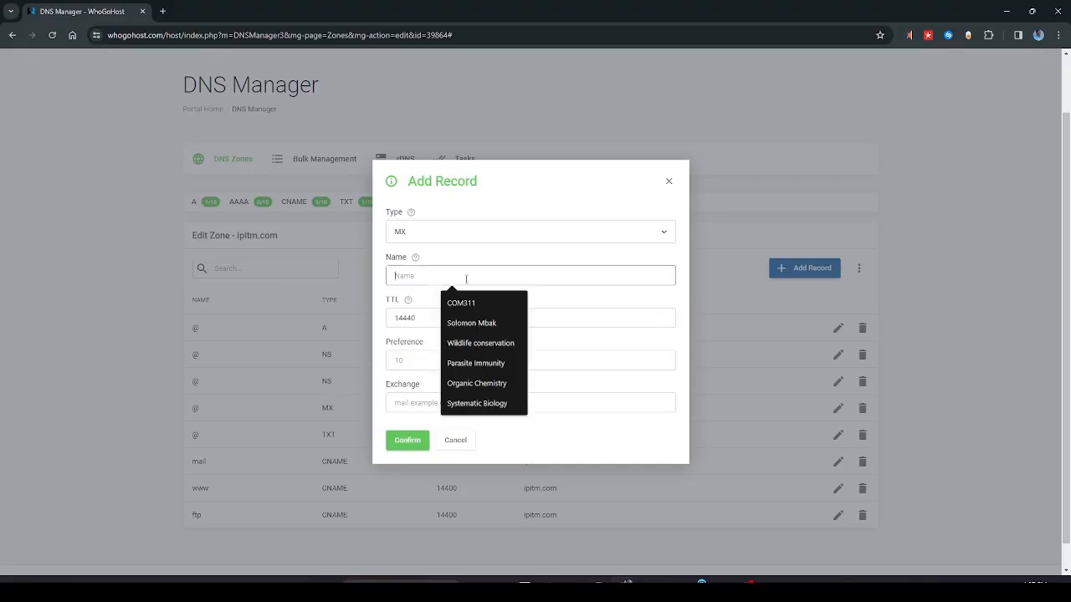
key(ctrl+v)
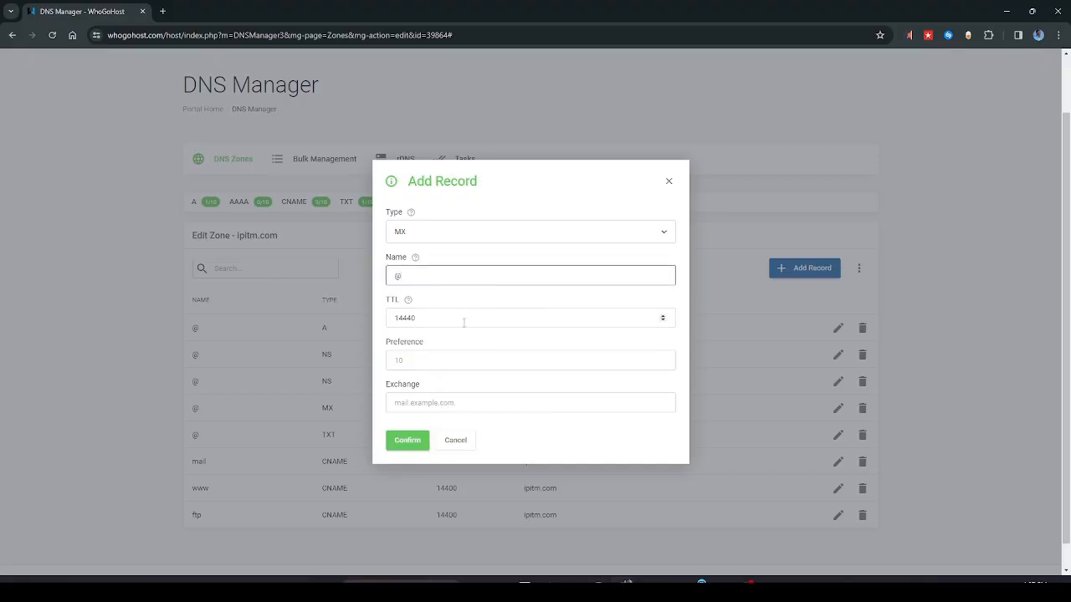
Check the MX record's TTL in the domain wizard and set the new record's TTL to 3600 in the DNS Manager.
key(alt+Tab)
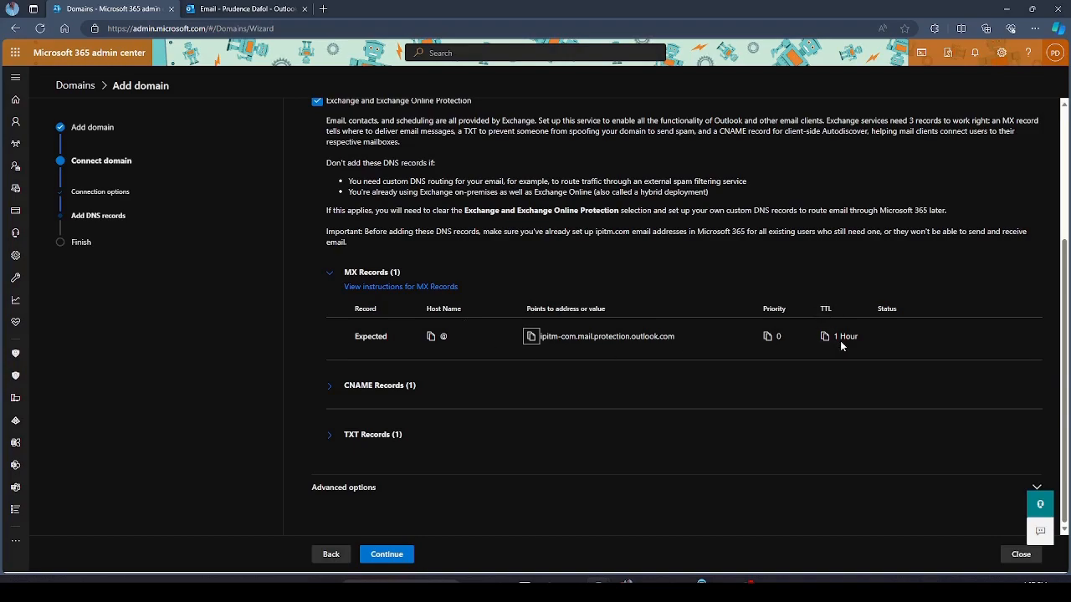
key(alt+Tab)
click(448, 321)
key(BackSpace)
key(BackSpace)
key(BackSpace)
key(BackSpace)
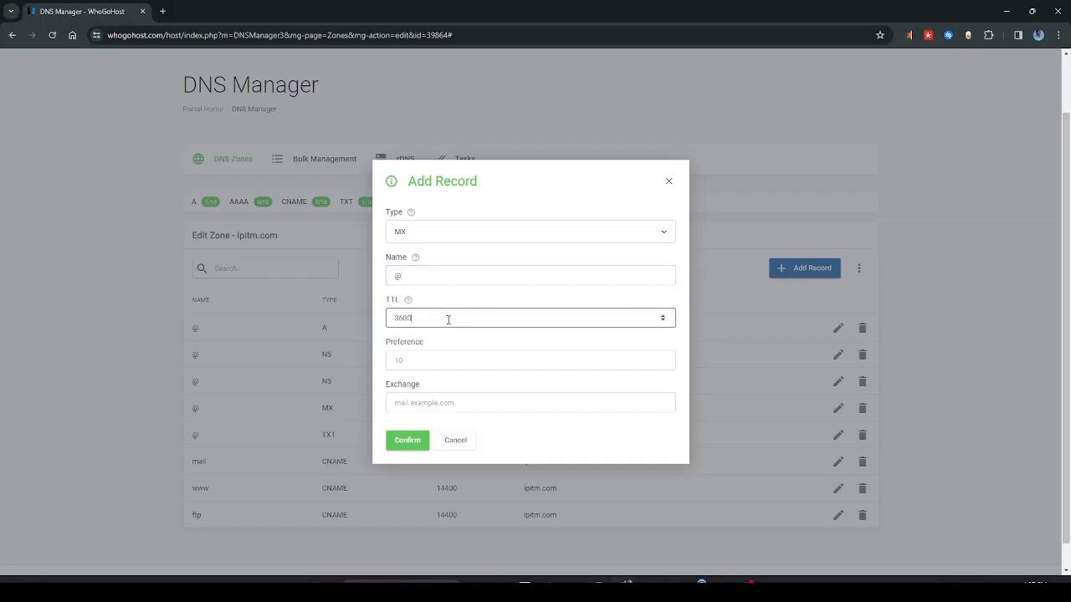
Set the MX record's preference to 0 and its exchange to ipitm-com.mail.protection.outlook.com, and add it to the zone.
key(alt+Tab)
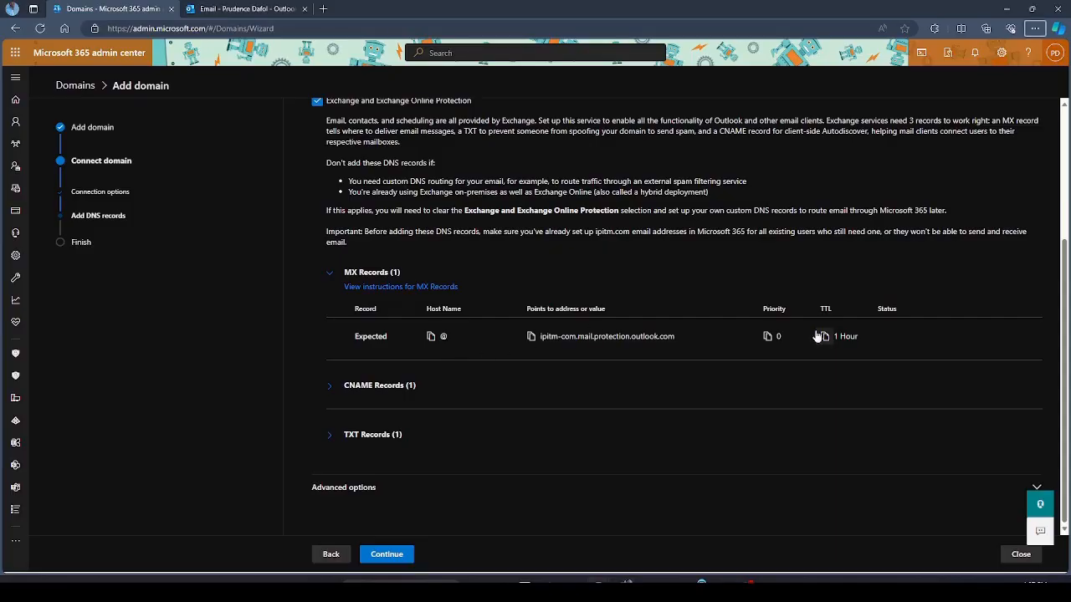
key(alt+Tab)
click(423, 363)
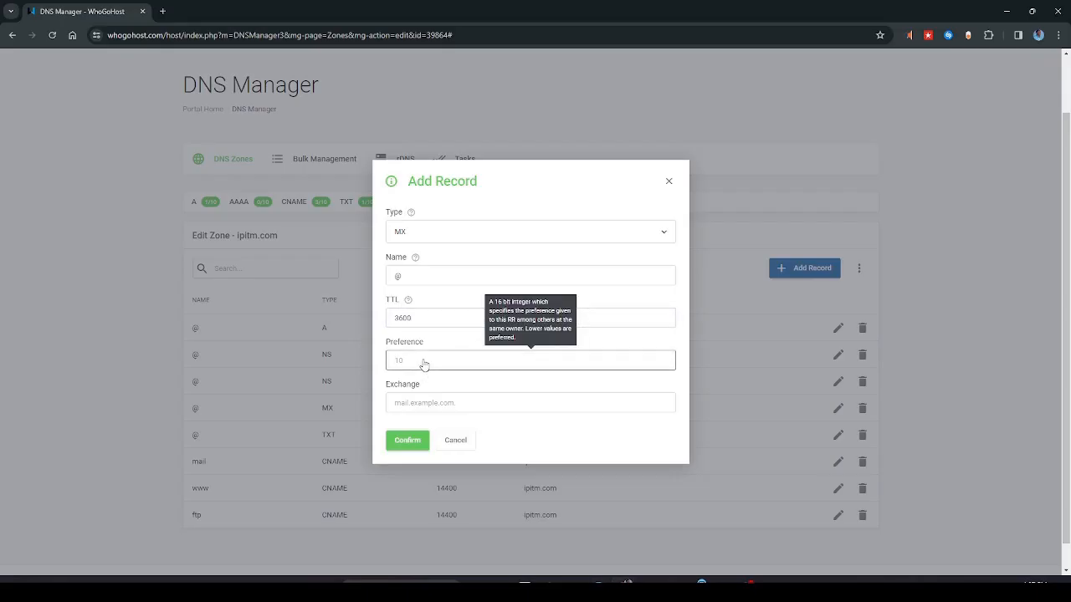
text(0)
click(466, 405)
key(ctrl+v)
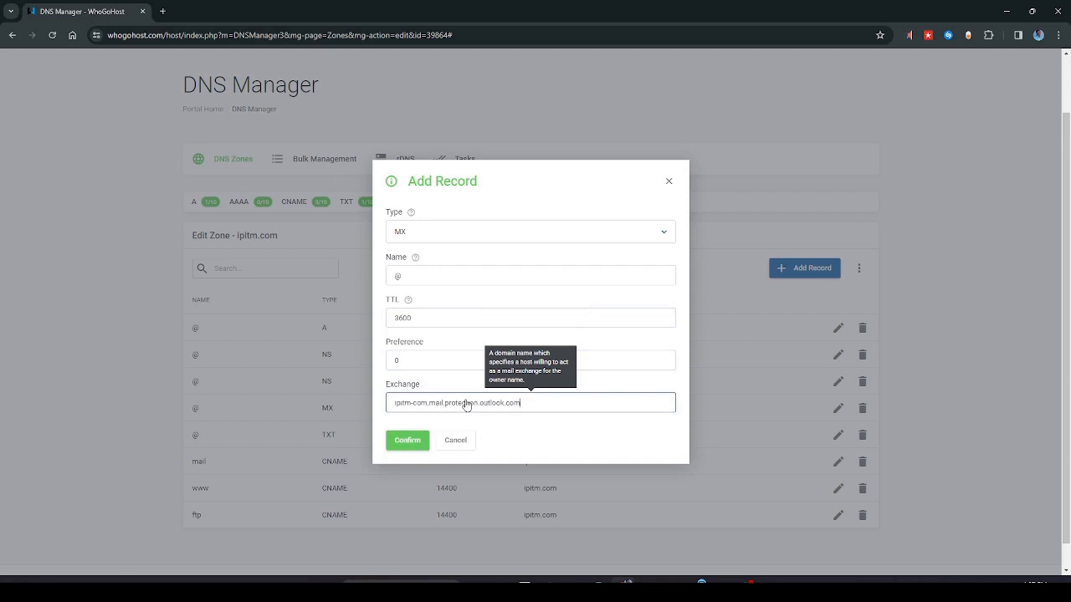
click(407, 440)
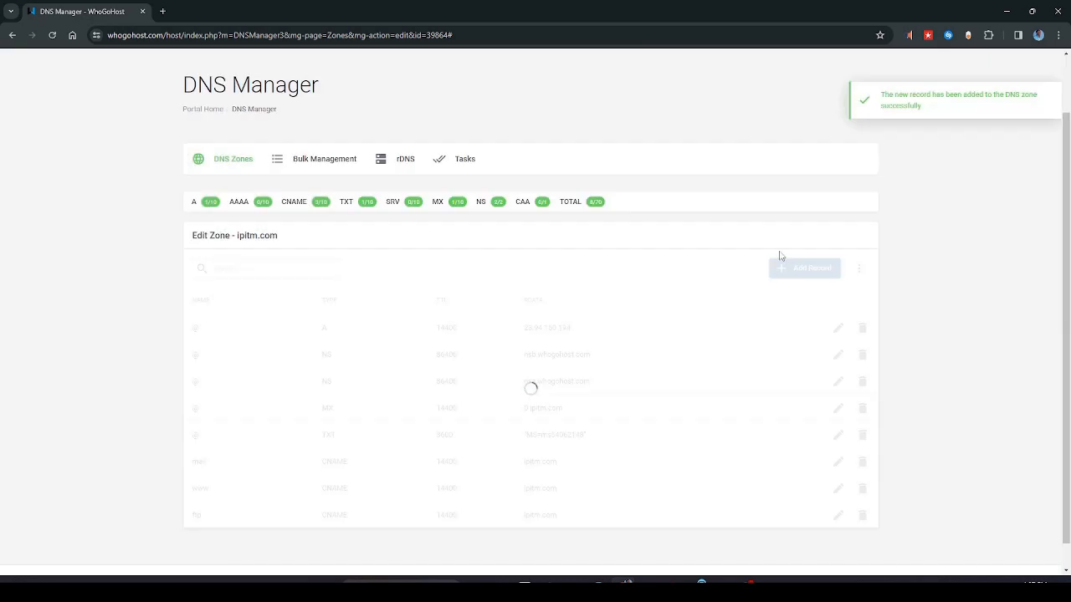
Start a new record in the DNS Manager and copy the CNAME record's target value from the Microsoft 365 domain wizard.
click(779, 269)
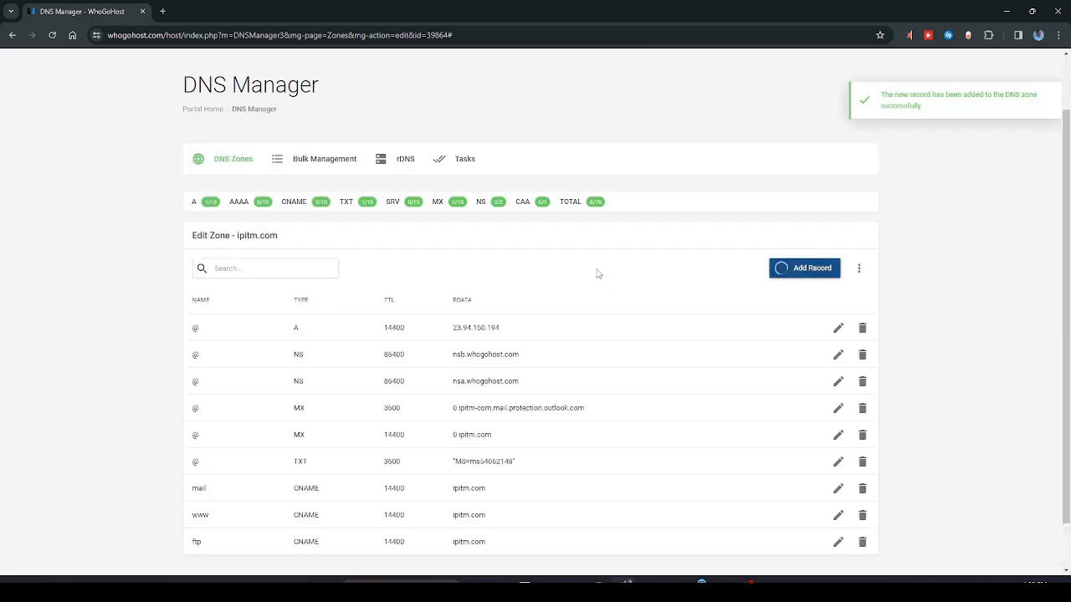
key(alt+Tab)
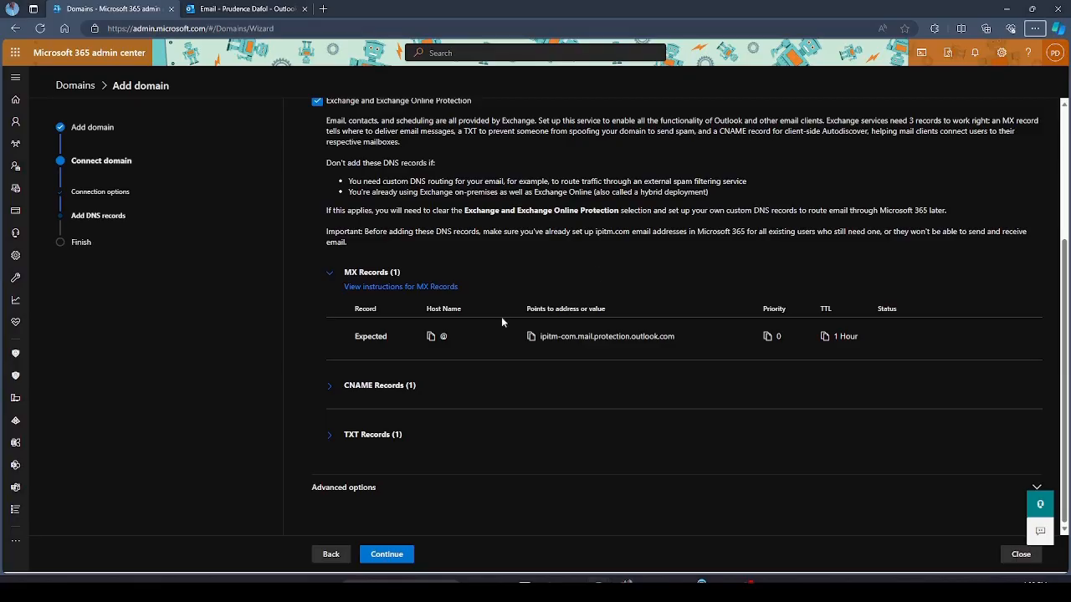
click(329, 274)
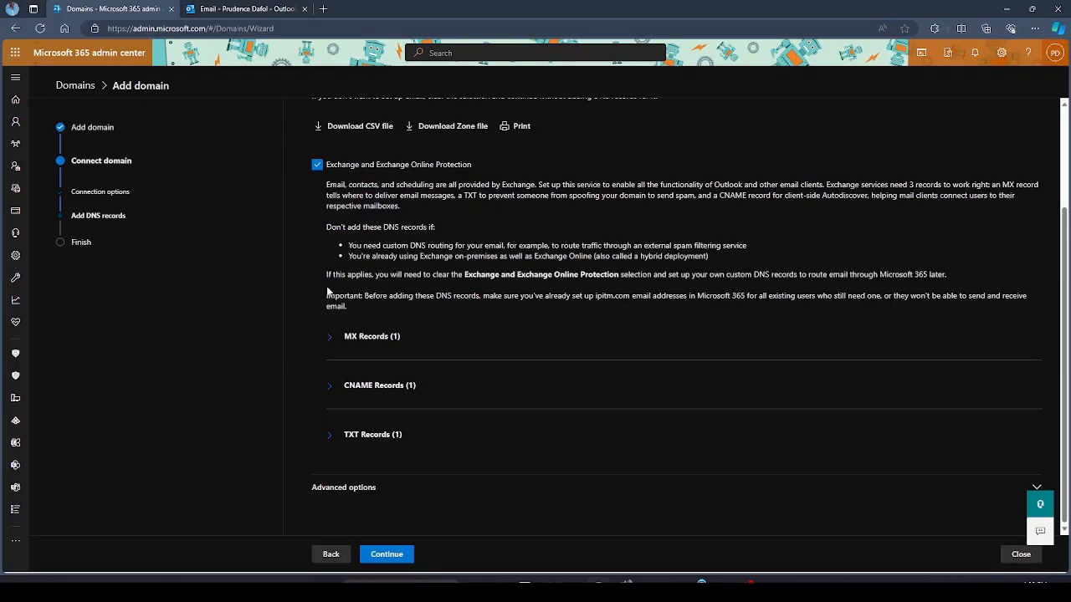
click(330, 385)
scroll(444, 293, down, 1)
click(558, 387)
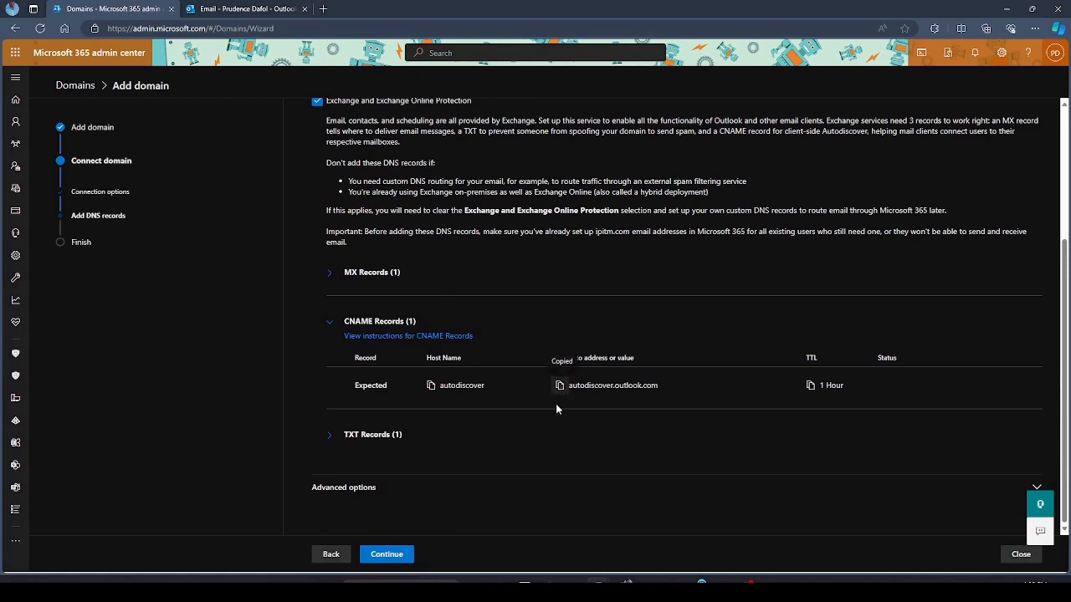
Back in the DNS Manager, set the new record's type to CNAME and its name to autodiscover.
key(alt+Tab)
click(449, 270)
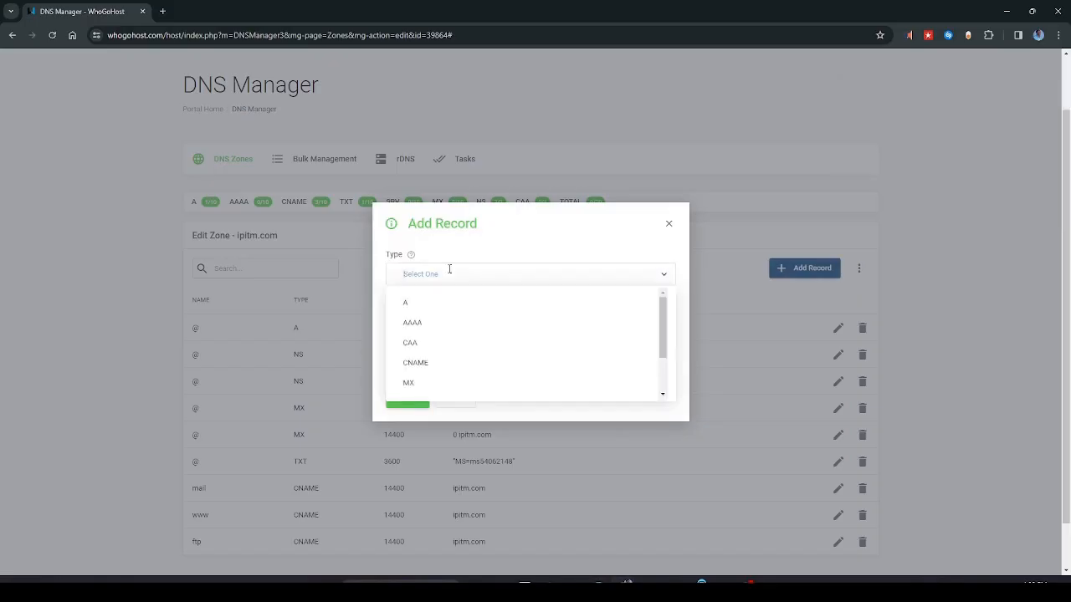
scroll(450, 320, down, 1)
click(446, 306)
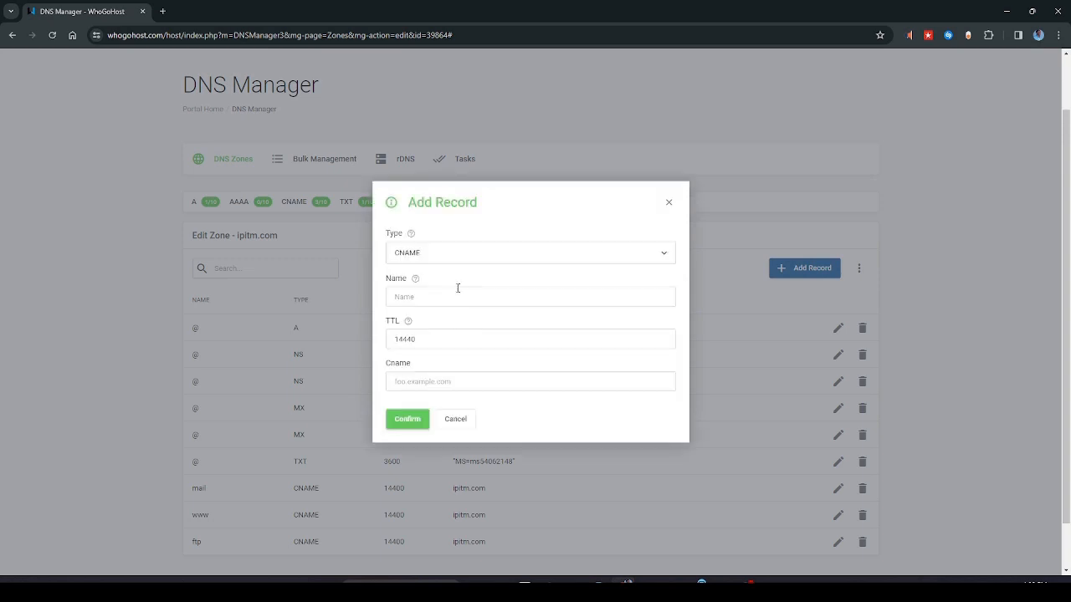
click(455, 292)
text(autodiscover)
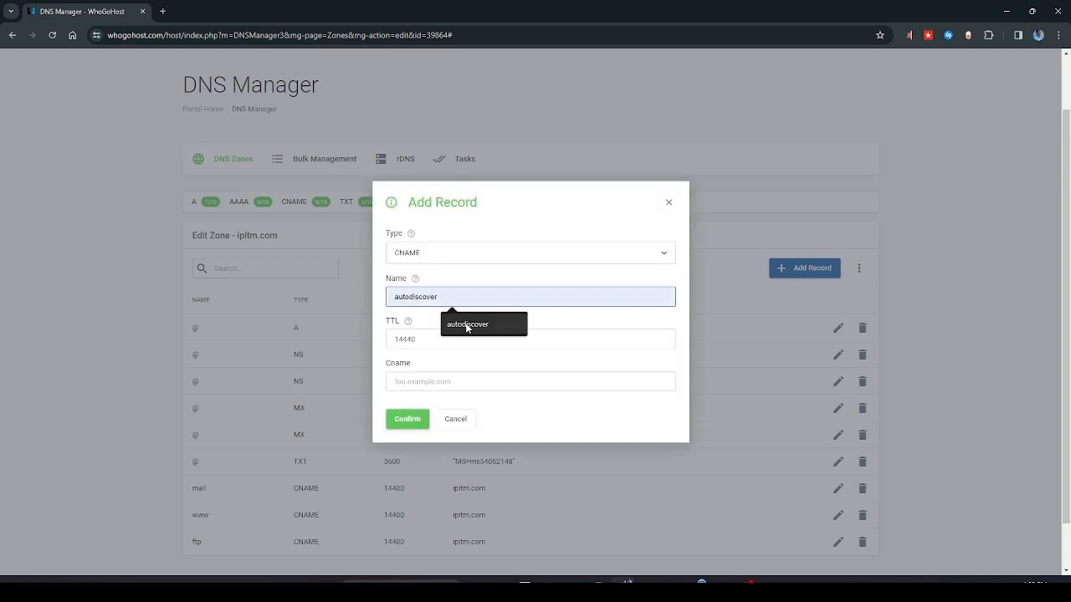
click(474, 324)
Set the CNAME record's TTL to 3600 and its target to autodiscover.outlook.com, and add it to the zone.
click(461, 347)
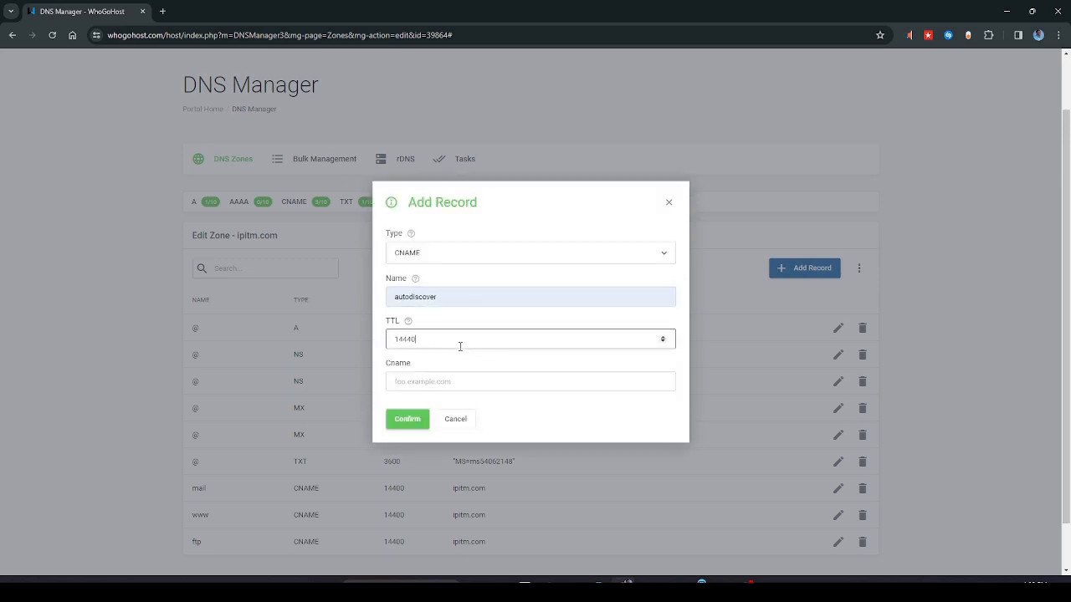
key(BackSpace)
key(BackSpace)
key(BackSpace)
key(BackSpace)
text(3600)
click(467, 387)
key(ctrl+v)
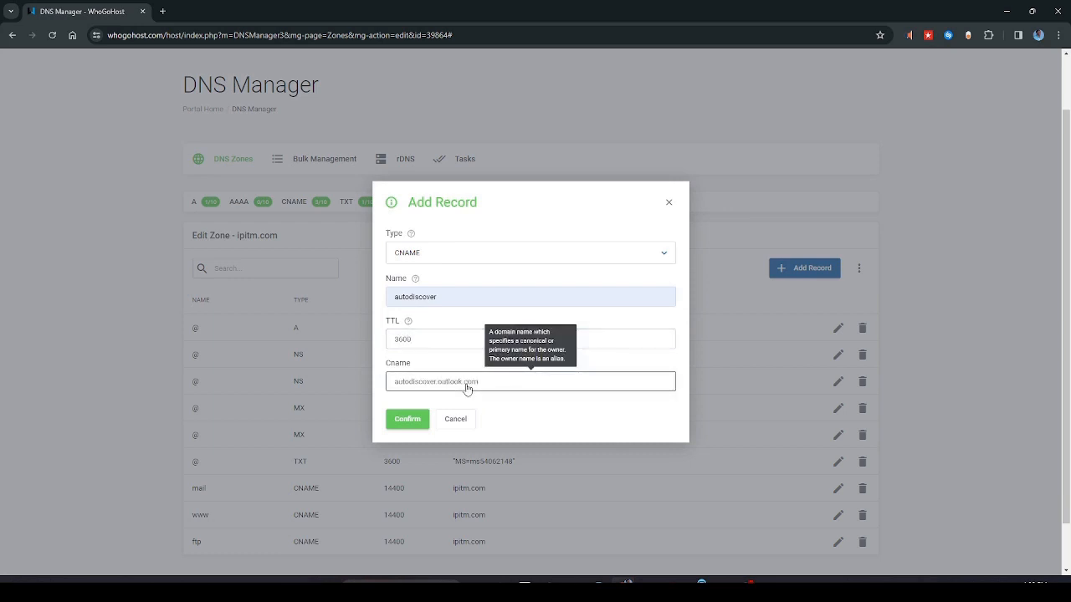
click(418, 421)
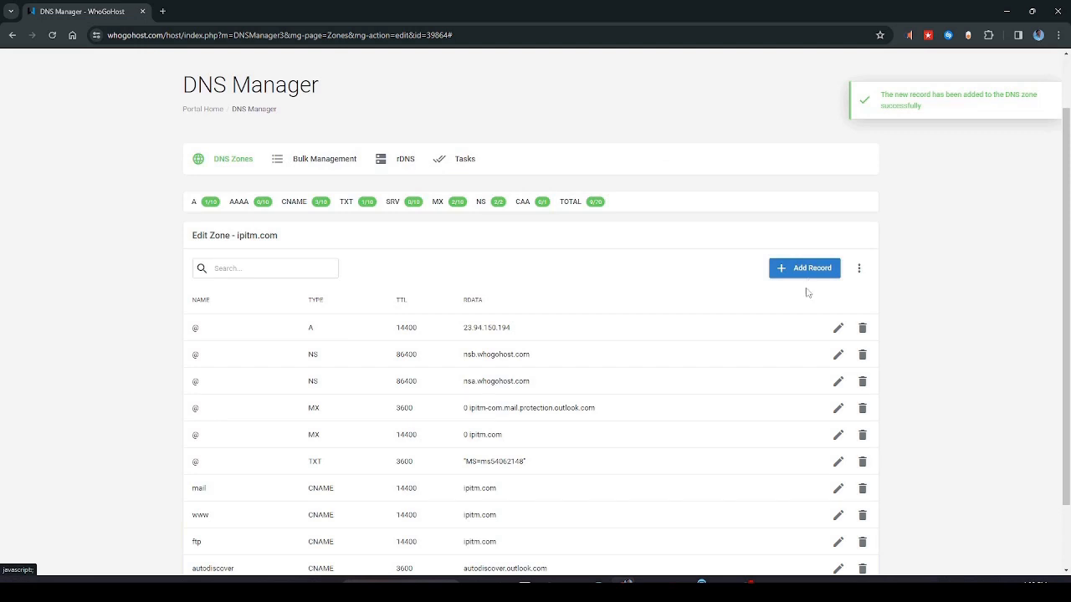
Start another new record in the DNS Manager and copy the expected TXT value from the domain wizard's TXT record details.
click(809, 271)
key(alt+Tab)
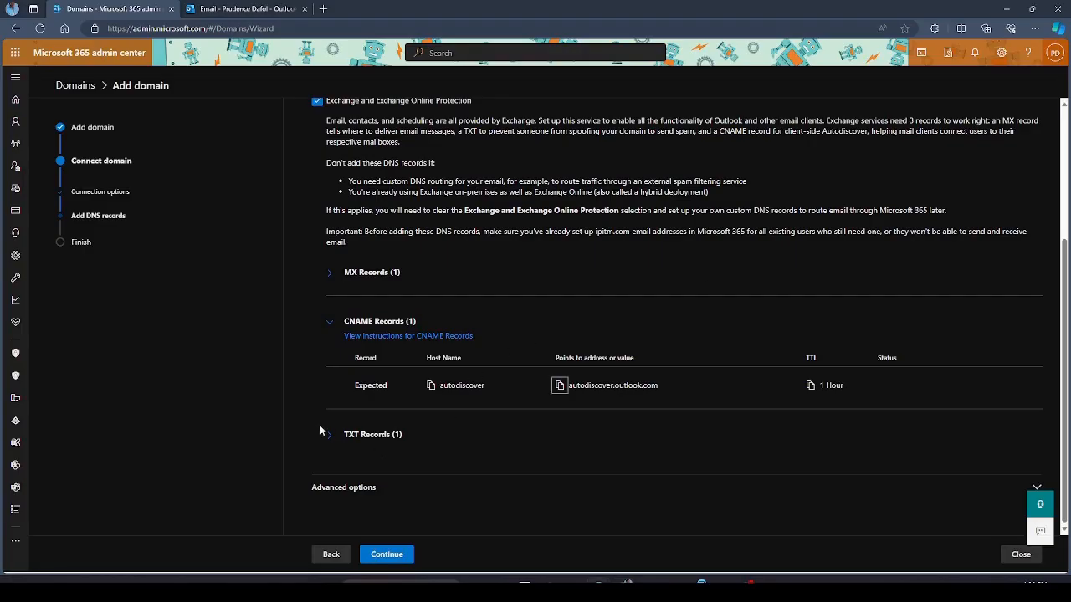
click(329, 322)
click(330, 436)
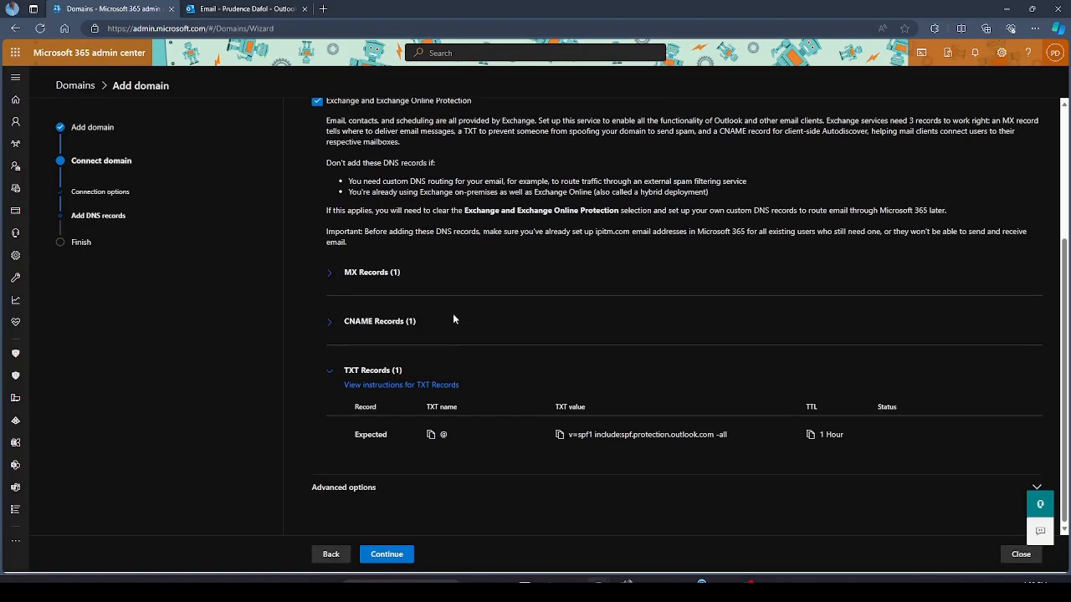
click(560, 435)
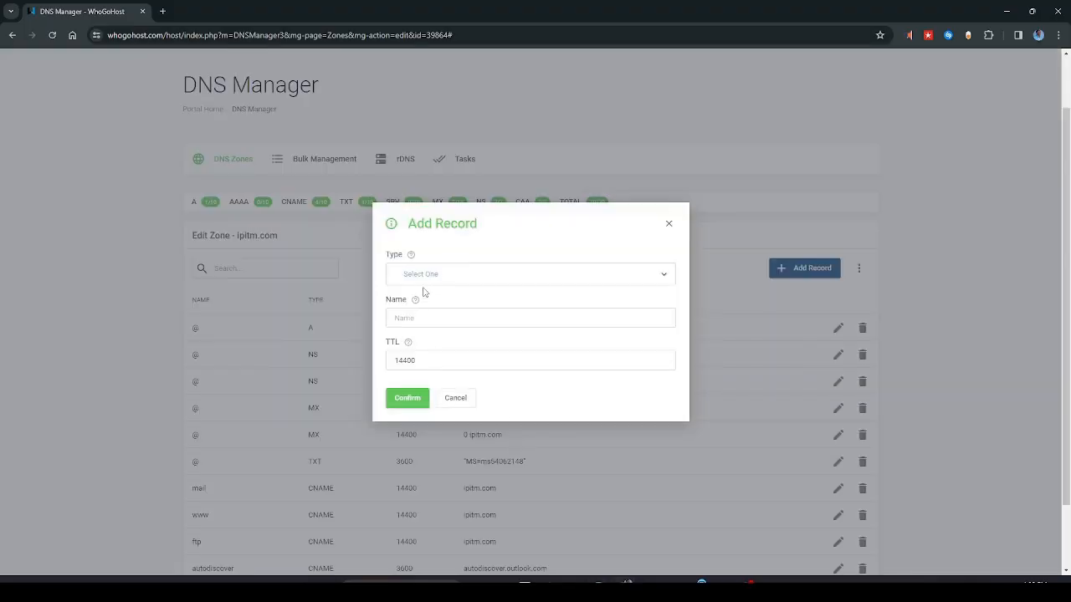
In the DNS Manager, set the new record's type to TXT and its name to @.
click(427, 275)
scroll(443, 352, down, 2)
click(442, 366)
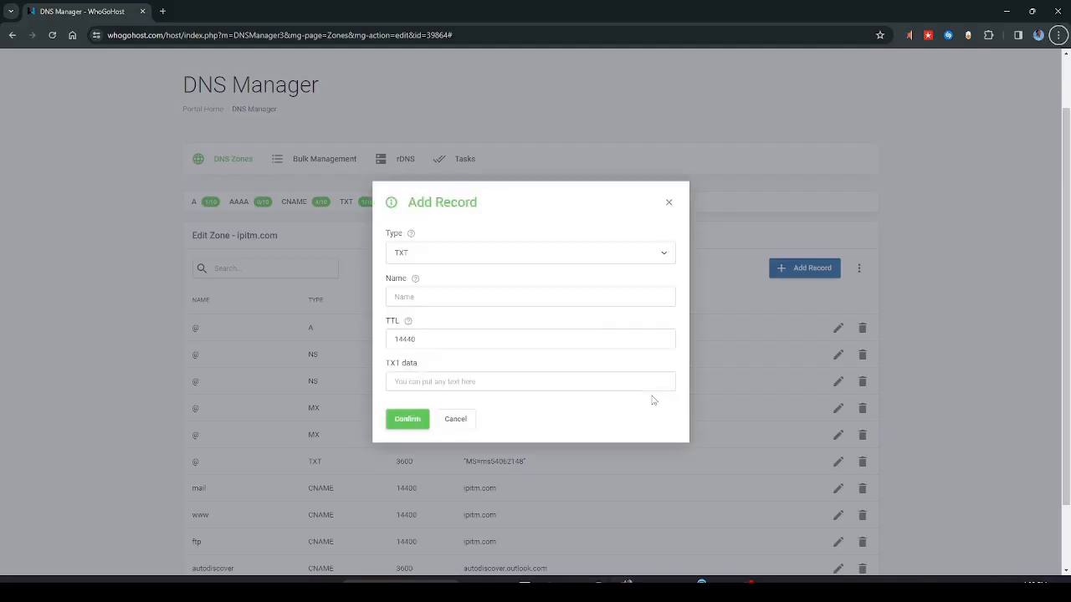
click(438, 296)
text(@)
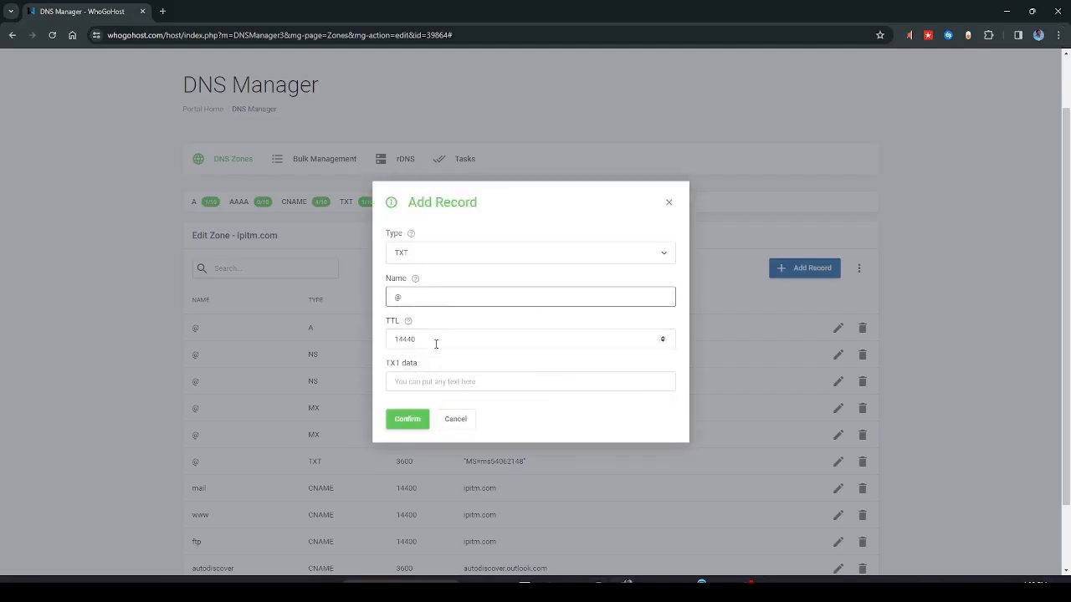
Set the TXT record's TTL to 3600 and its data to v=spf1 include:spf.protection.outlook.com -all, and add it to the zone.
click(435, 340)
key(BackSpace)
key(BackSpace)
key(BackSpace)
key(BackSpace)
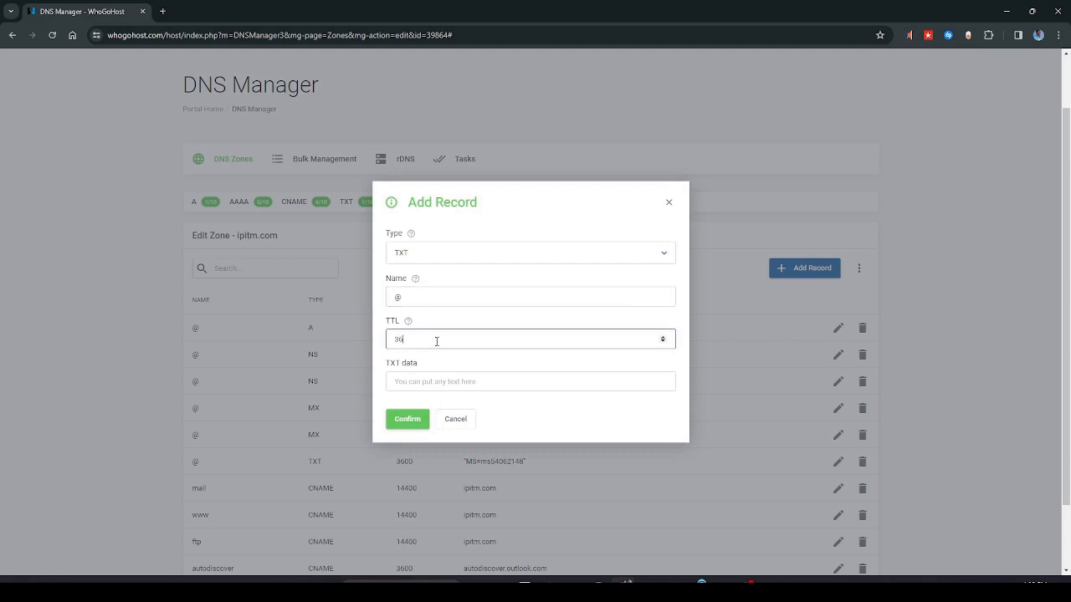
click(437, 380)
key(ctrl+v)
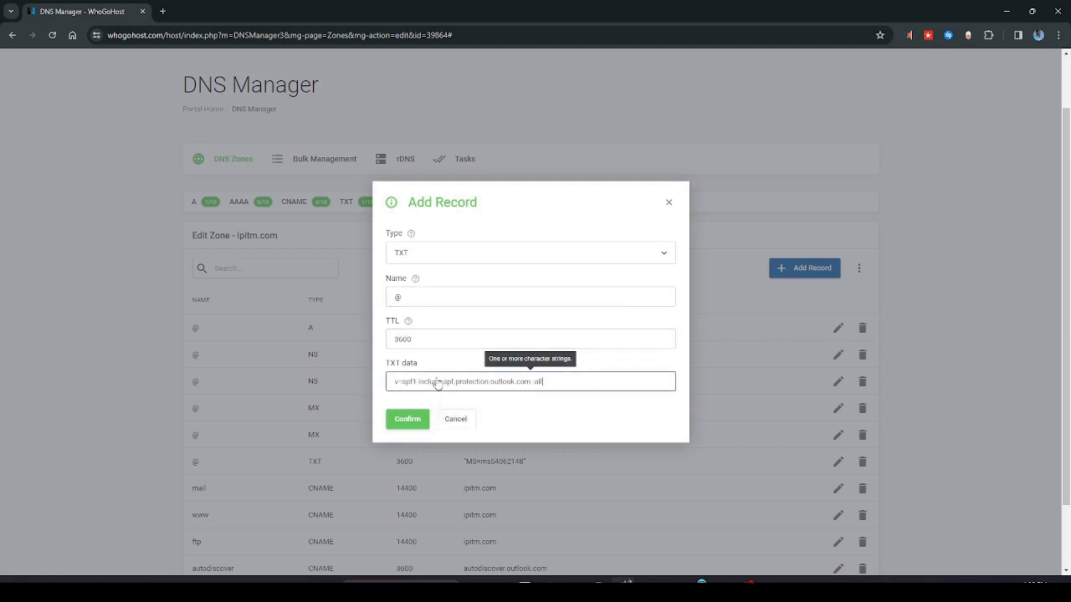
click(397, 421)
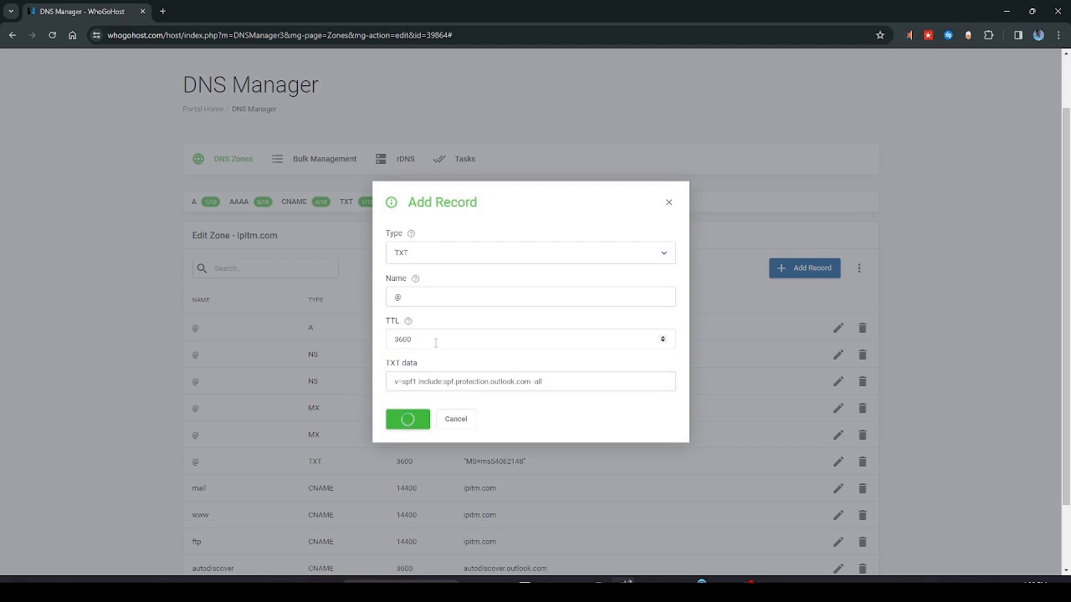
Run the domain wizard's check of the added DNS records and examine the status and TTLs of the MX entries.
key(alt+Tab)
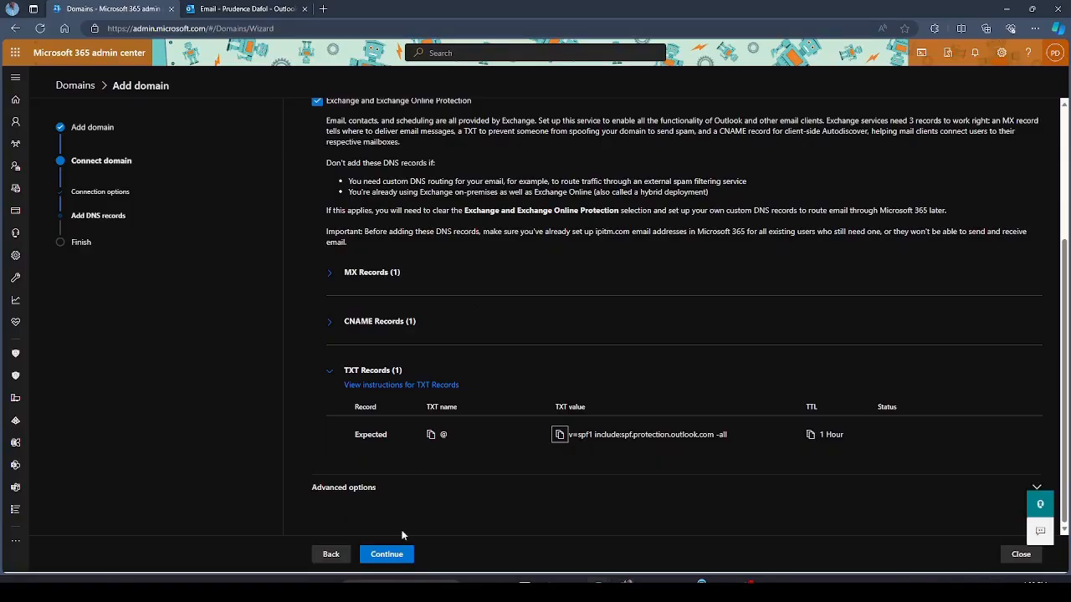
click(387, 556)
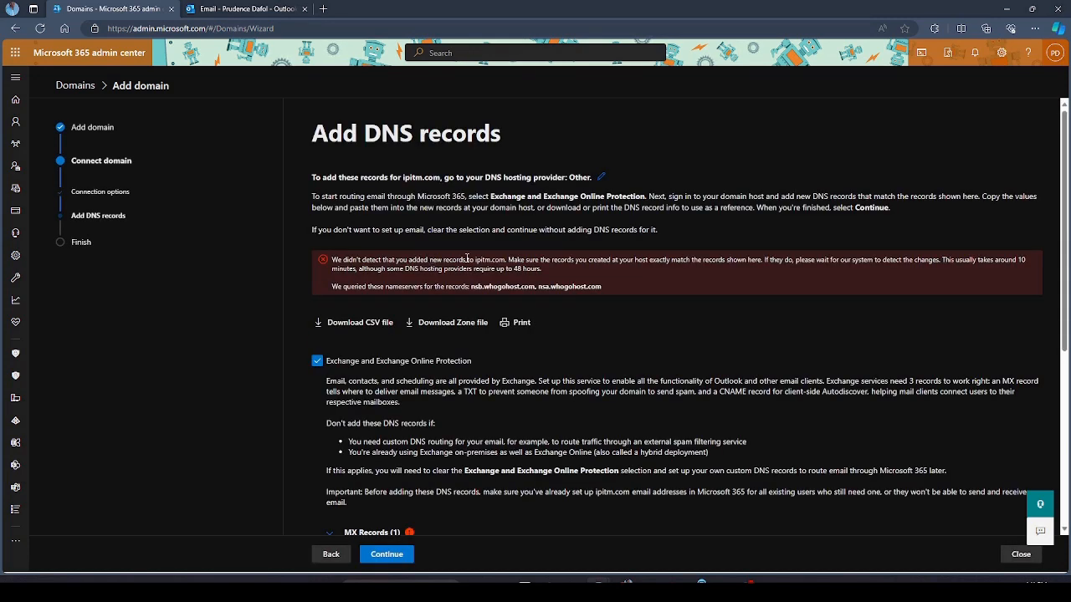
drag(474, 260, 505, 261)
click(613, 273)
scroll(692, 285, down, 4)
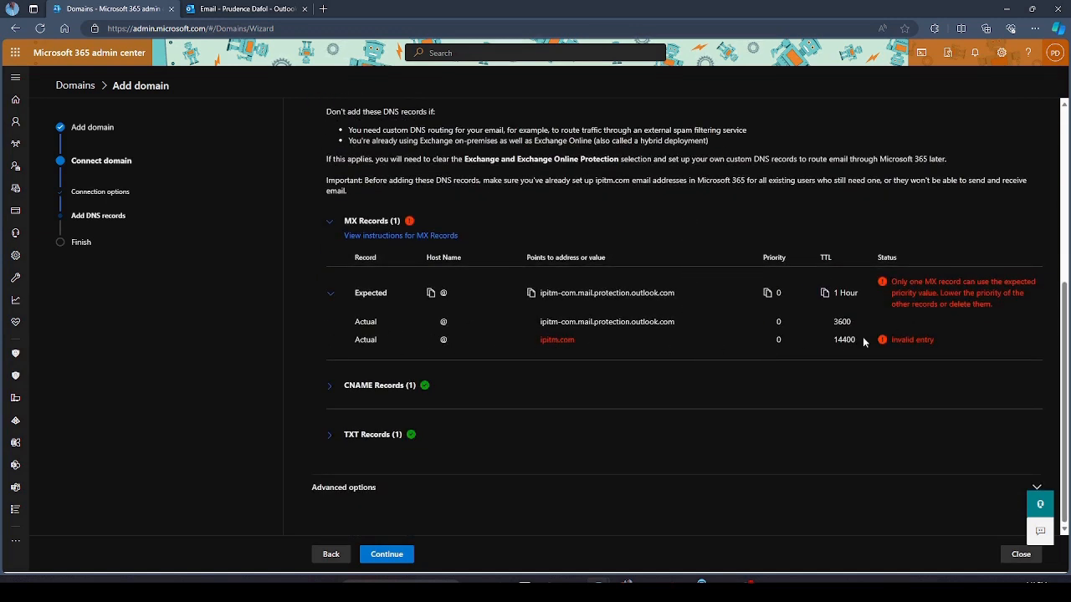
drag(836, 339, 862, 345)
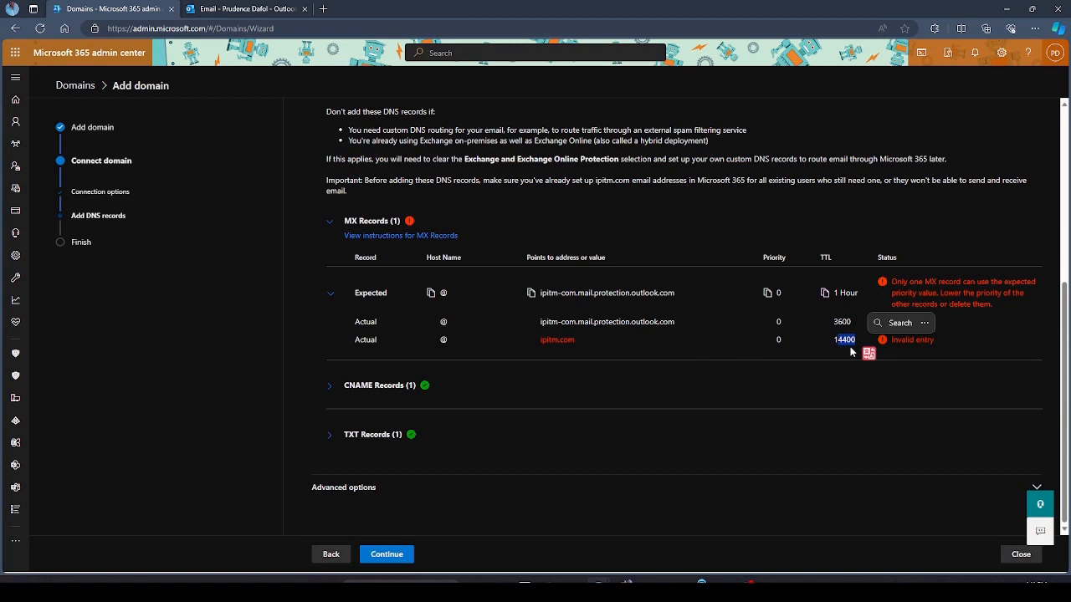
click(947, 344)
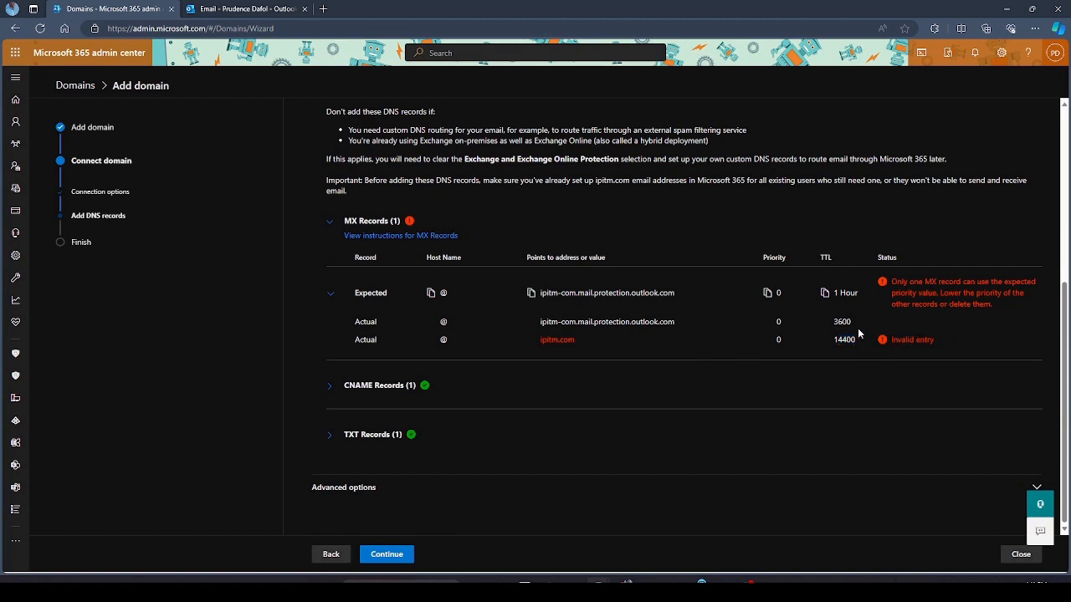
drag(835, 322, 855, 328)
Compare the two MX records in the DNS Manager's ipitm.com zone by type, TTL and target.
key(alt+Tab)
scroll(353, 287, down, 3)
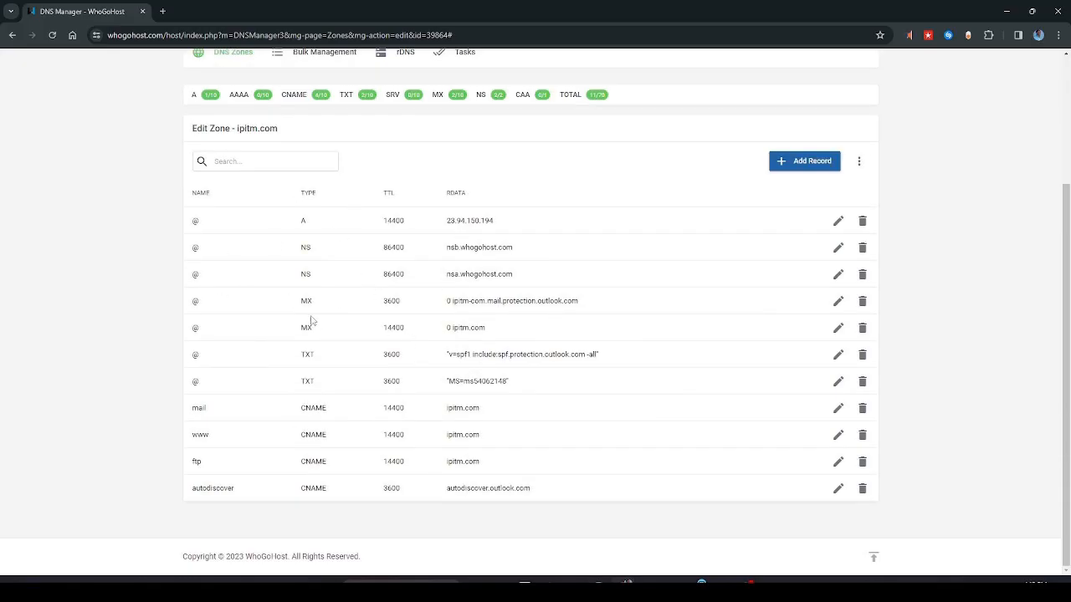
drag(294, 304, 325, 332)
drag(403, 315, 469, 320)
click(502, 329)
drag(447, 302, 585, 309)
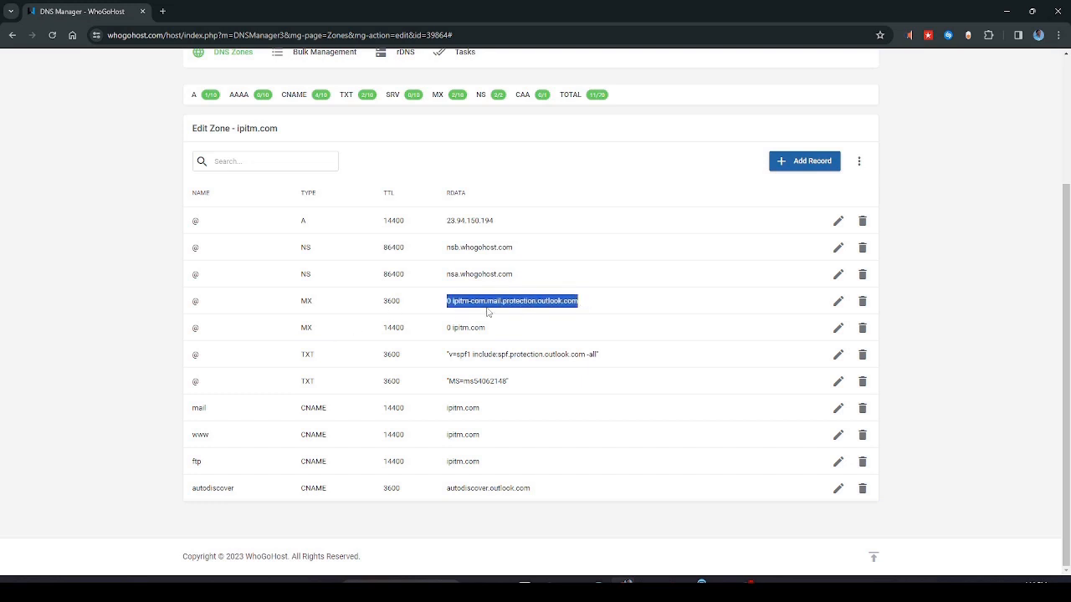
drag(491, 335, 339, 312)
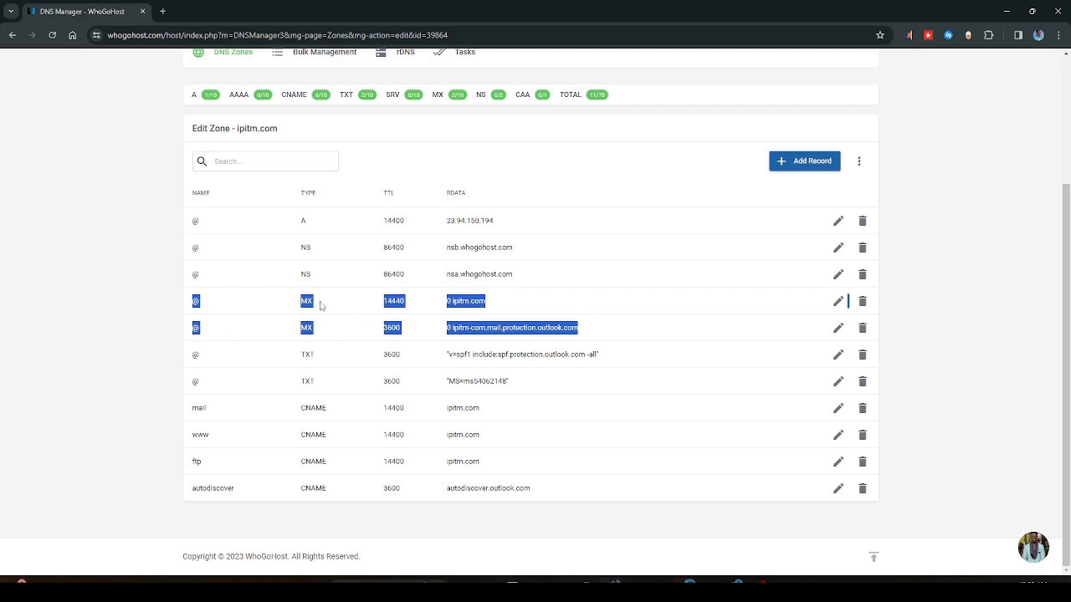
click(524, 299)
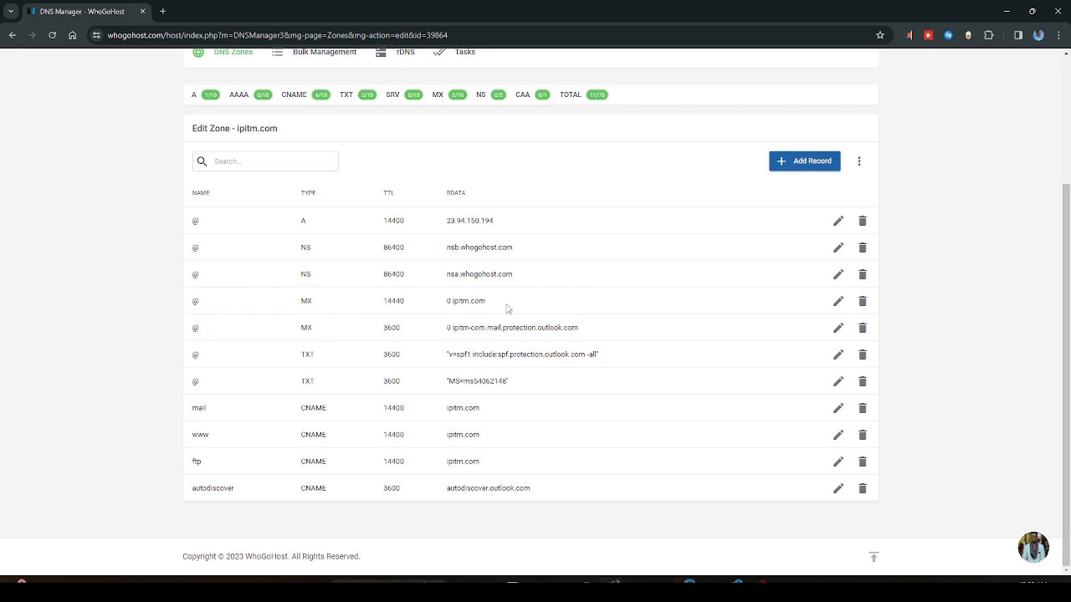
drag(507, 307, 195, 305)
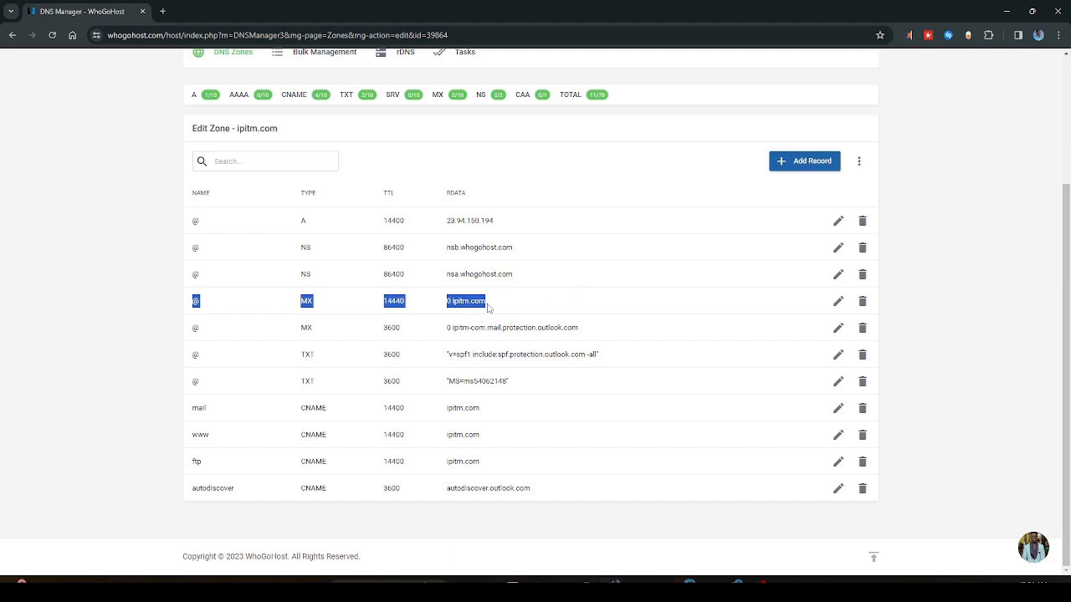
drag(514, 303, 594, 325)
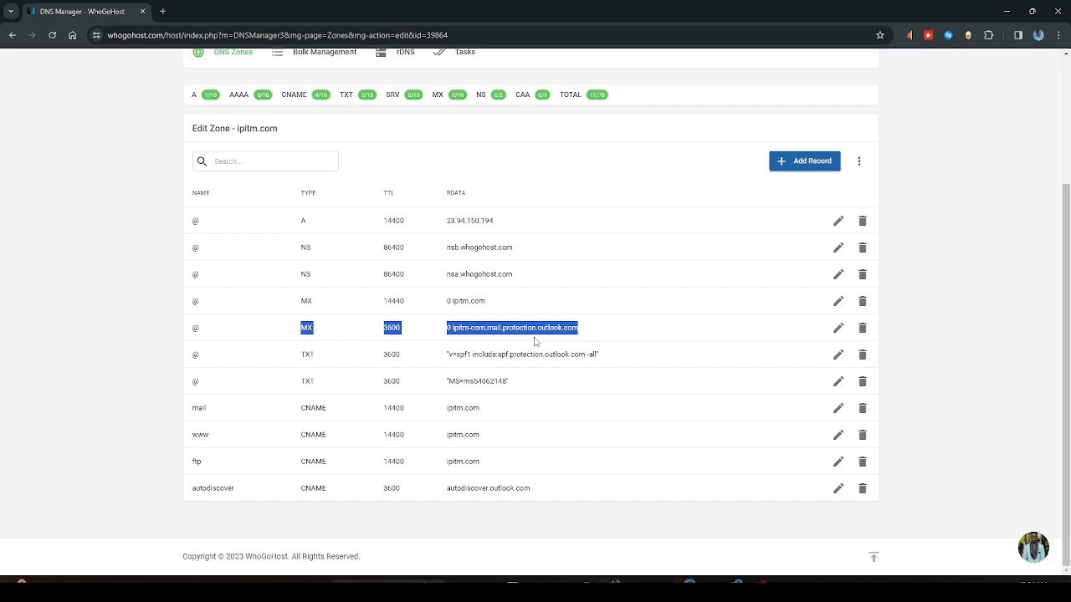
click(606, 329)
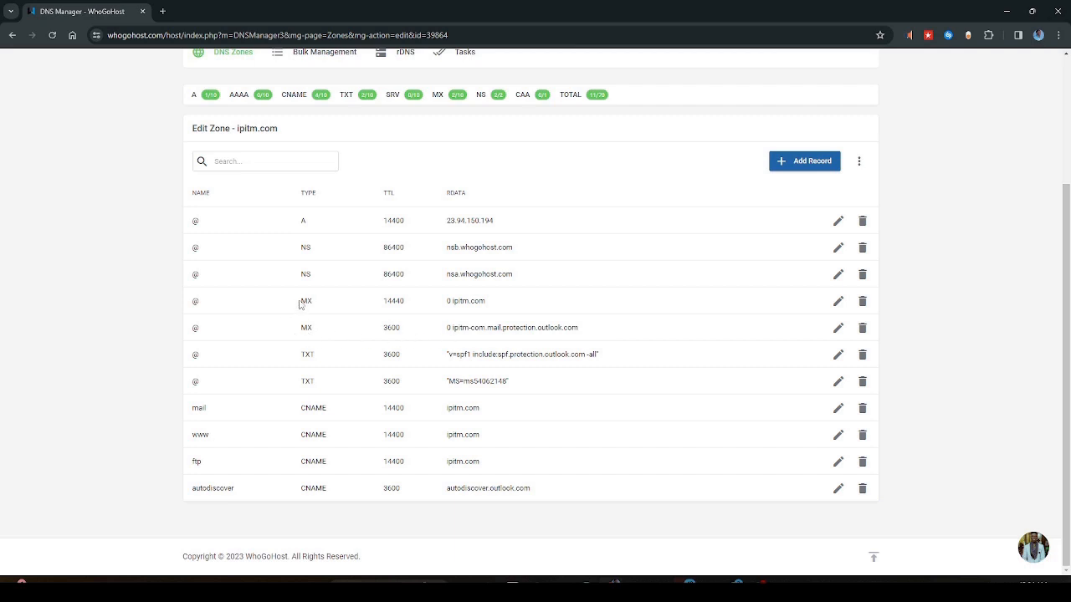
drag(300, 302, 494, 304)
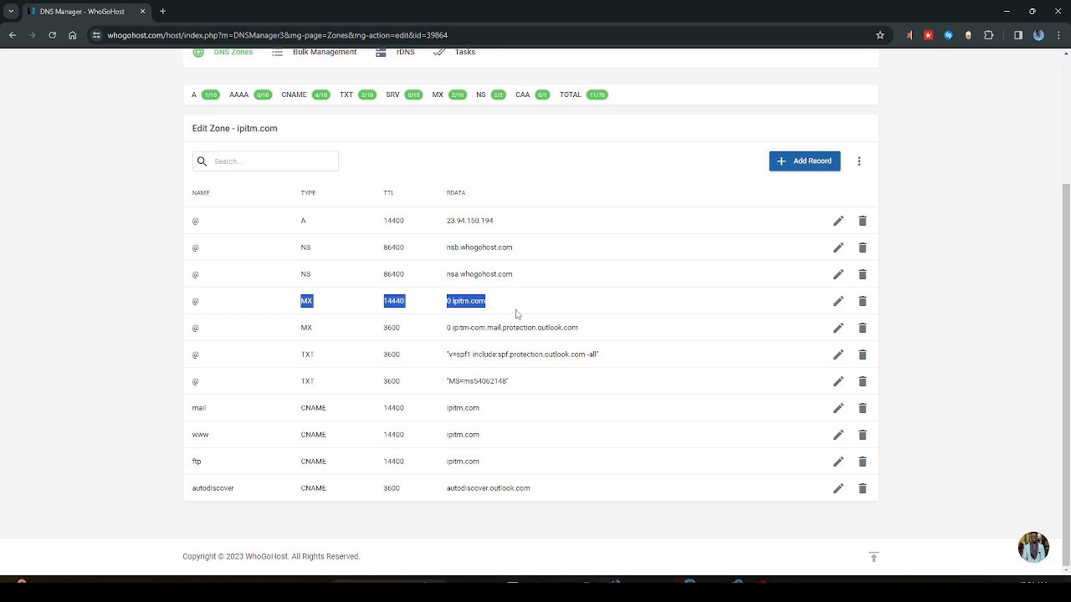
drag(591, 337, 294, 340)
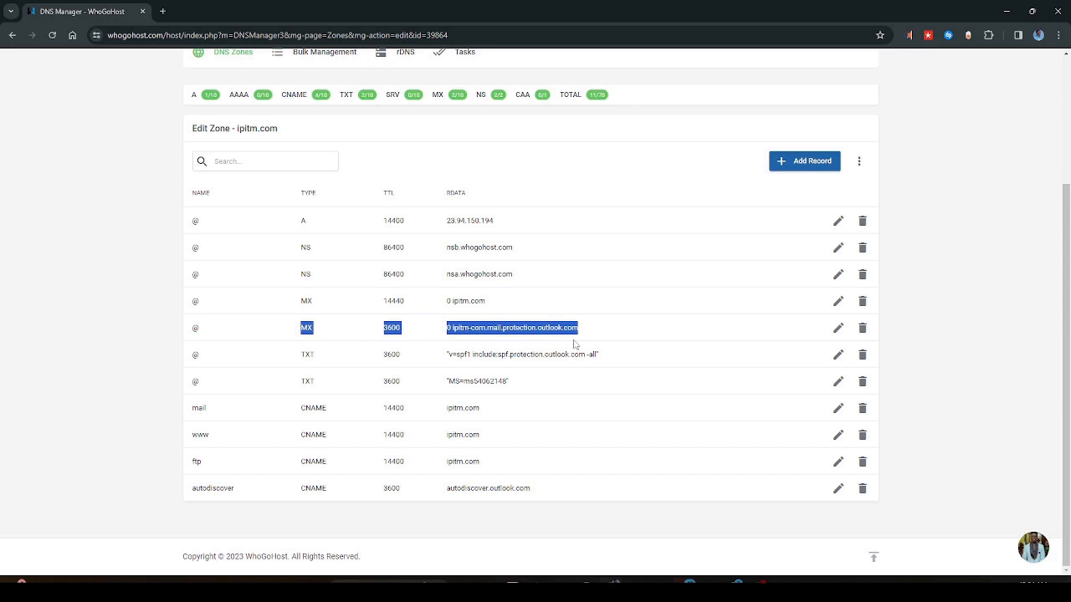
click(606, 300)
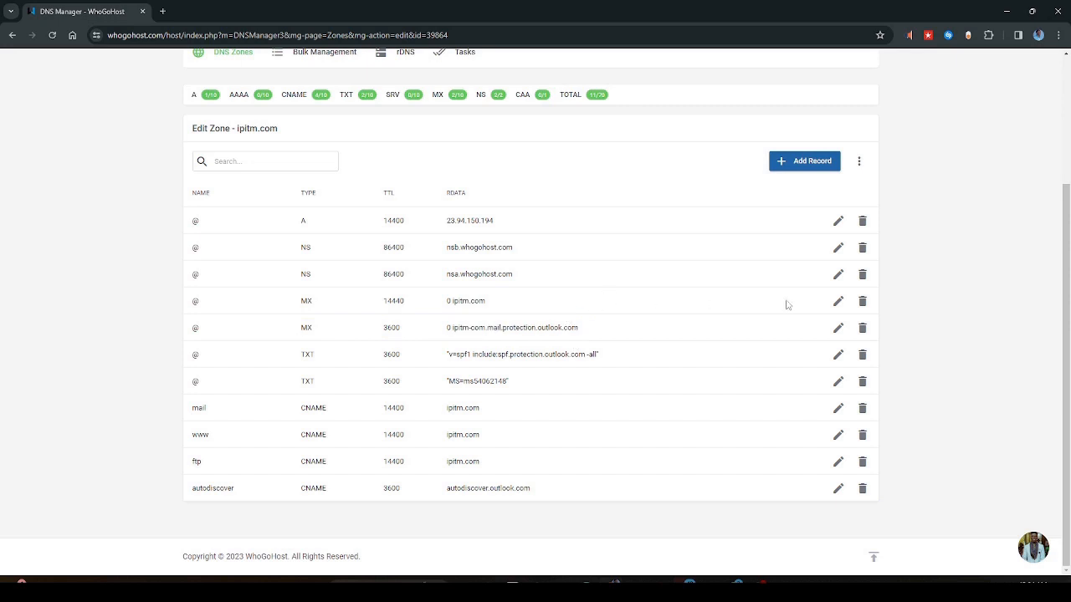
Delete the conflicting MX record with TTL 14400 that points to ipitm.com from the DNS zone.
click(863, 301)
drag(302, 329, 774, 333)
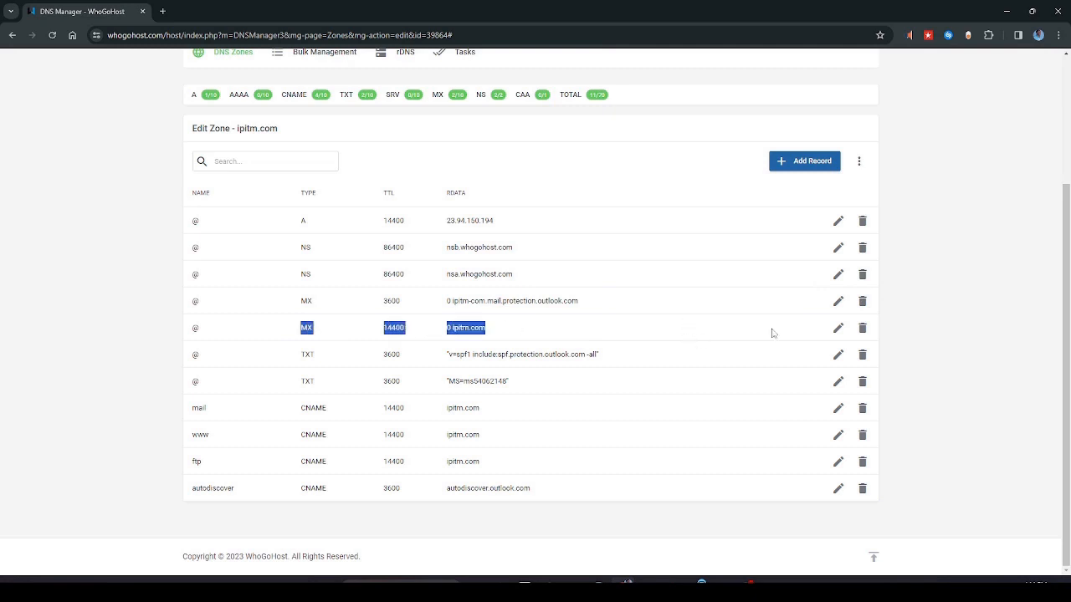
click(862, 328)
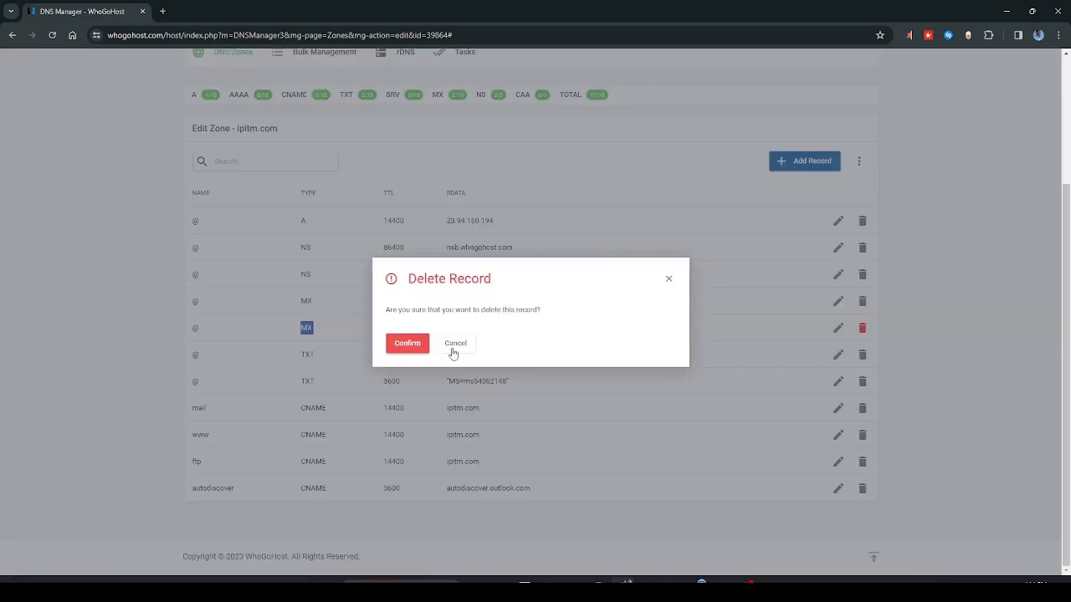
click(410, 344)
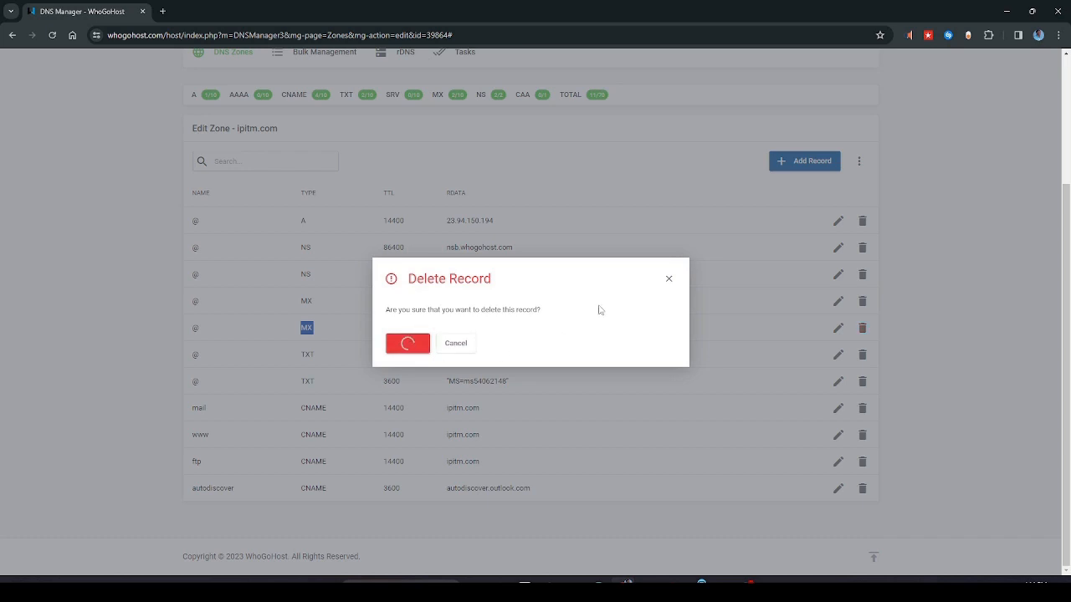
Switch to the Microsoft 365 admin center, review the expected MX, CNAME and TXT records, and run the DNS check to complete the domain setup.
key(alt+Tab)
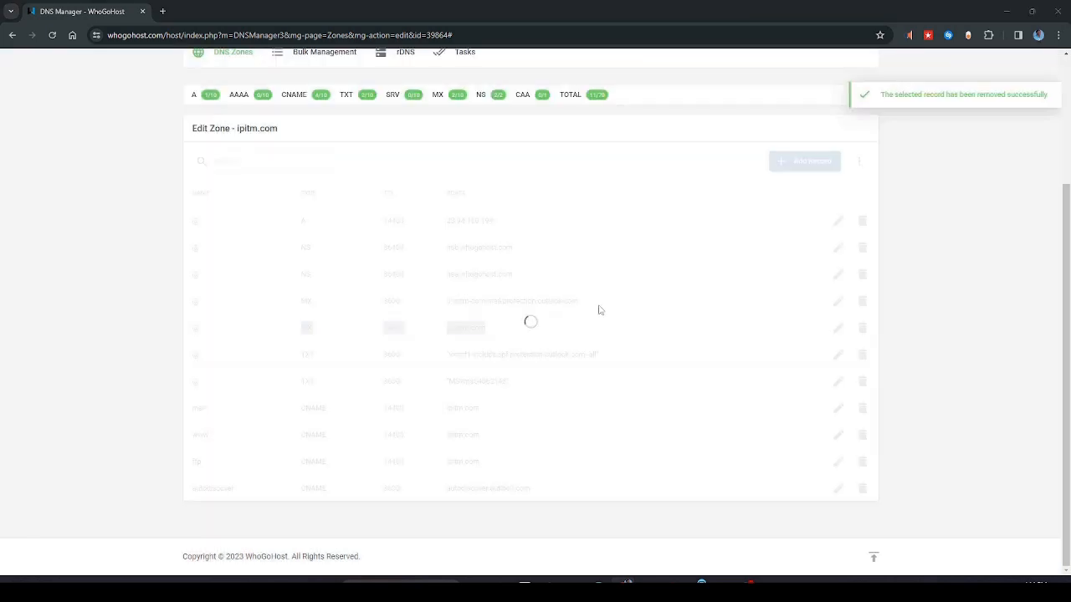
click(383, 557)
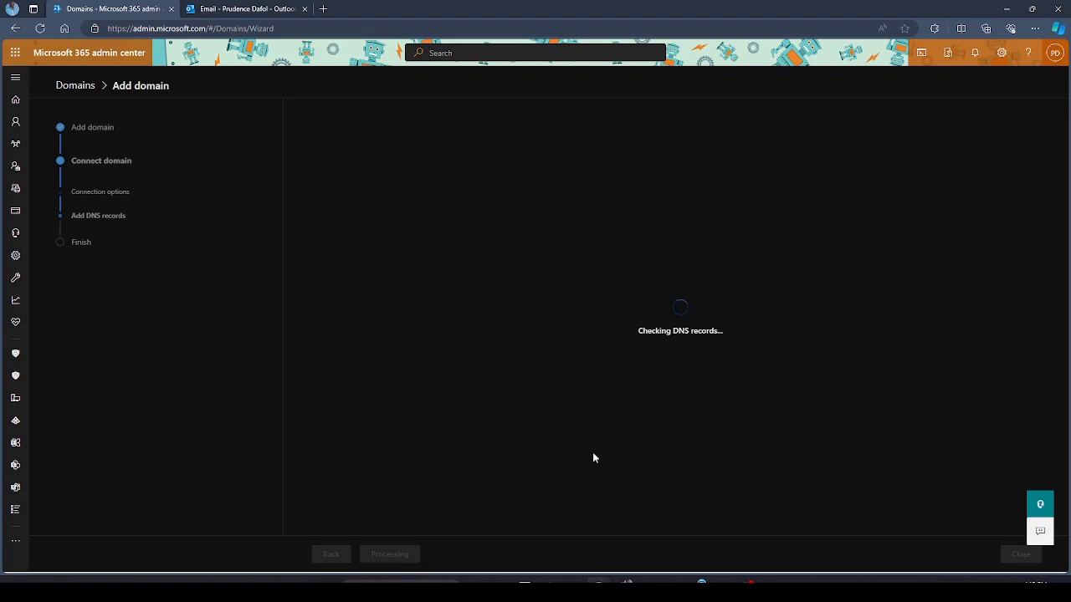
scroll(450, 374, down, 2)
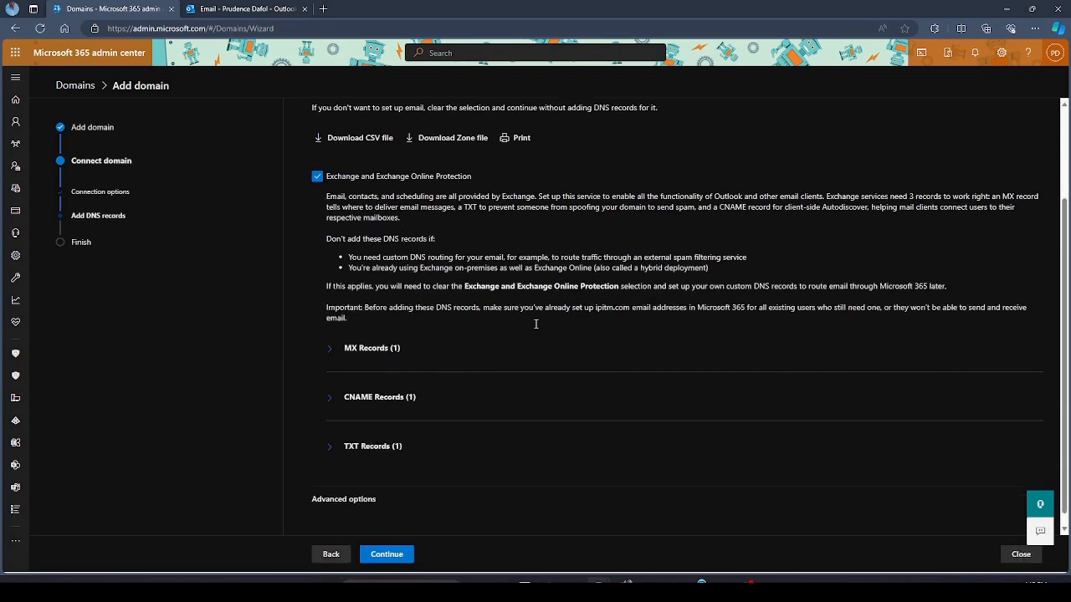
click(332, 434)
click(331, 384)
click(329, 336)
scroll(331, 348, down, 3)
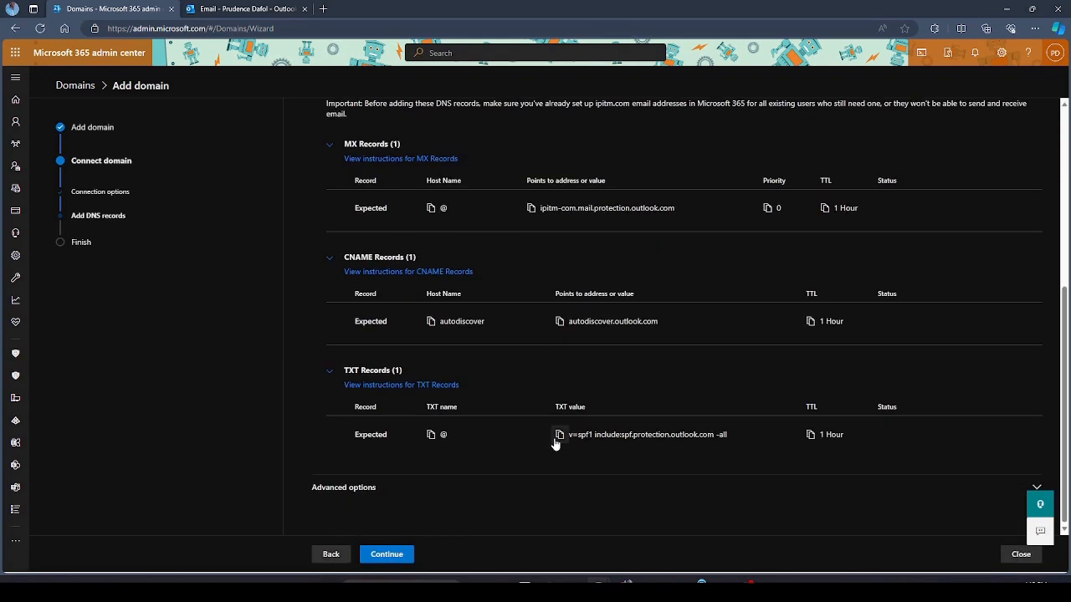
click(387, 554)
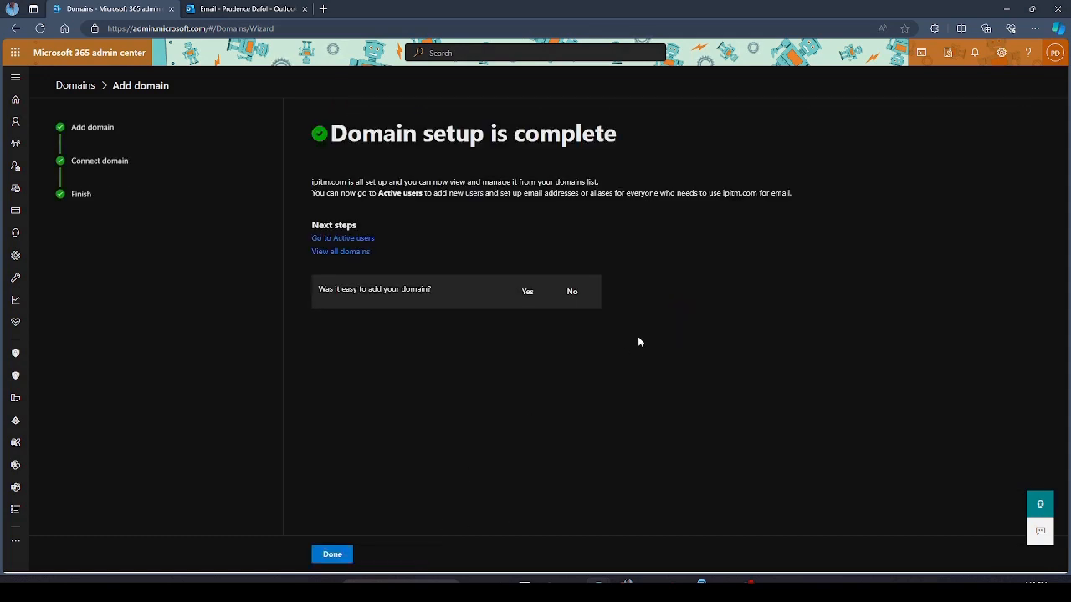
drag(363, 133, 626, 139)
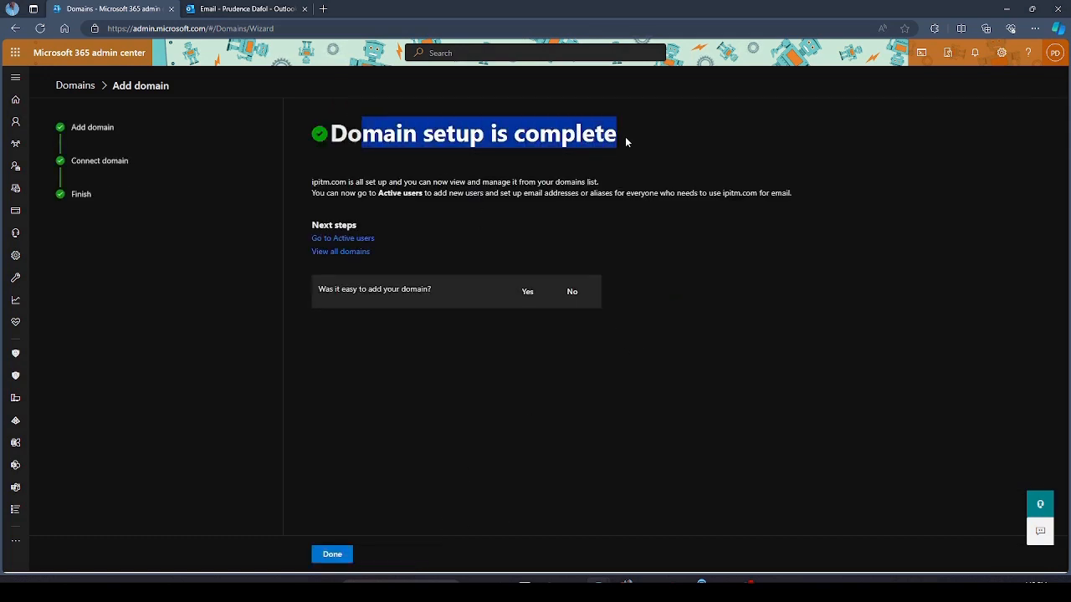
click(810, 192)
click(530, 300)
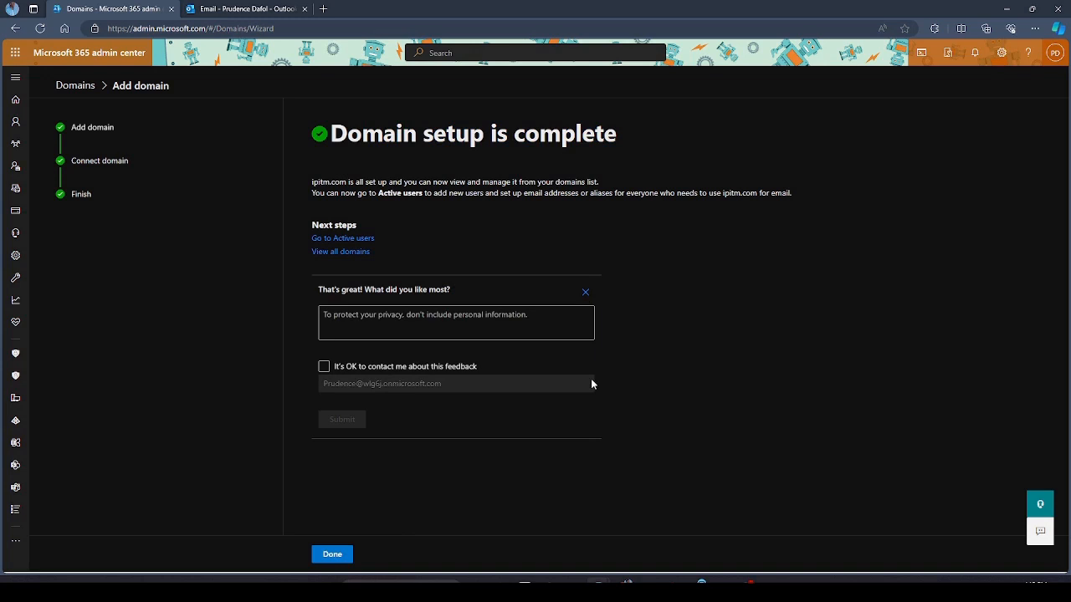
click(324, 367)
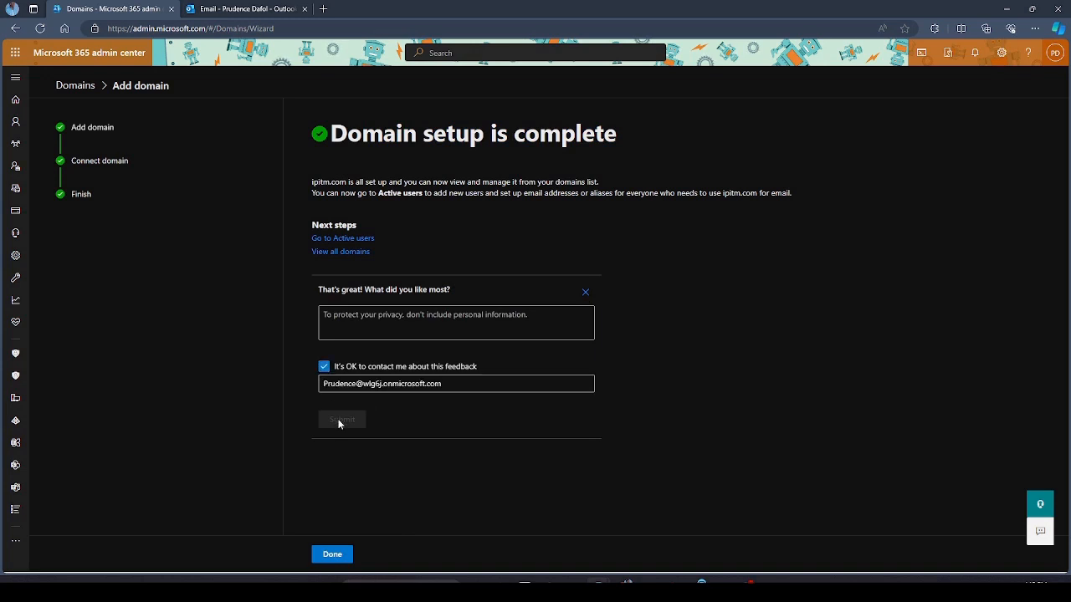
click(586, 292)
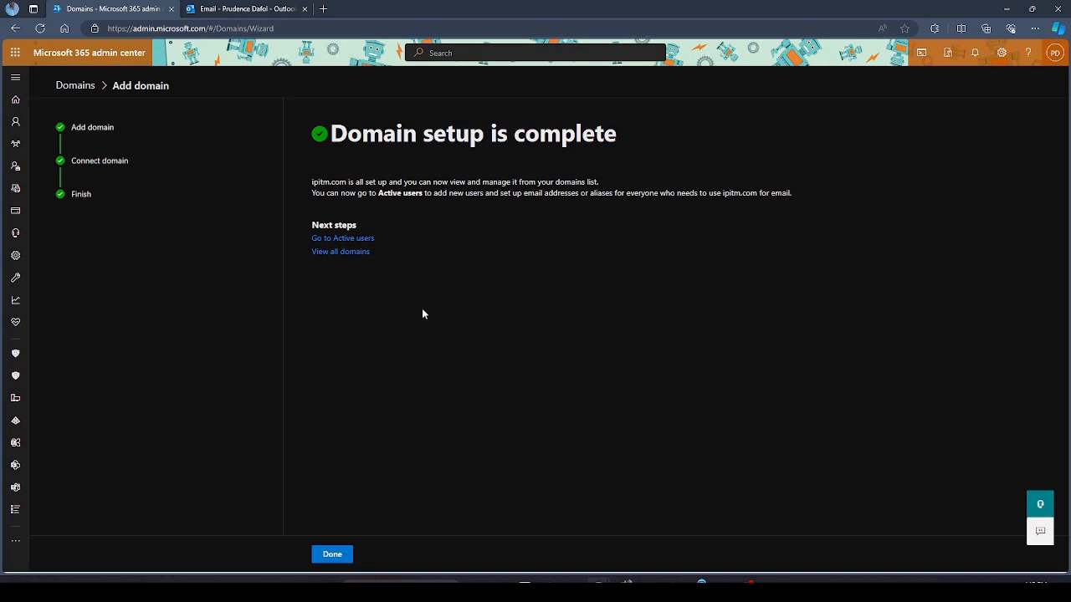
Finish the domain wizard and check the domain status on the ipitm.com overview page.
click(335, 556)
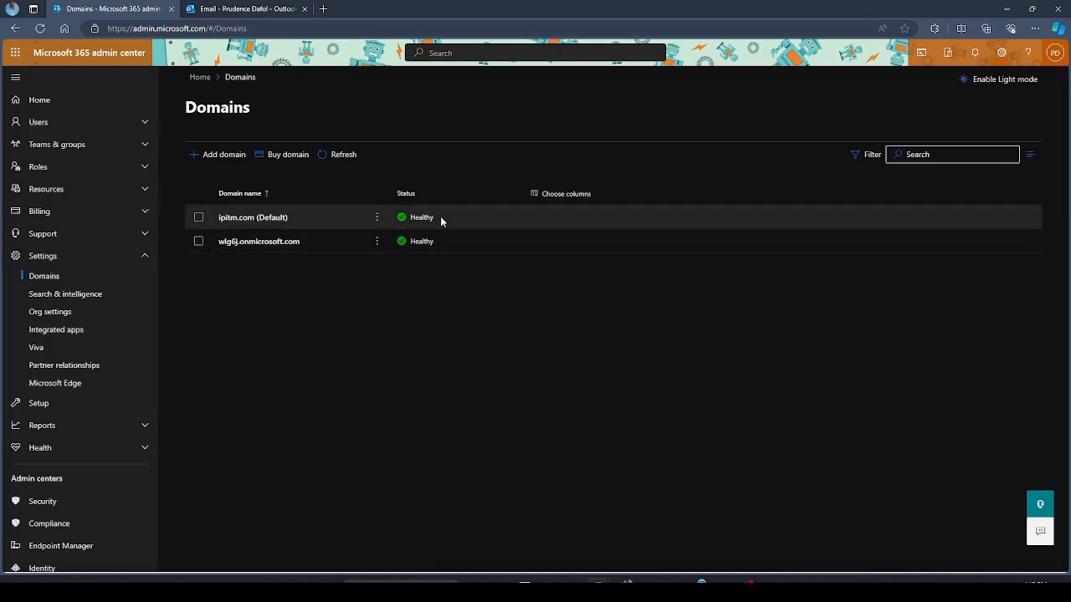
click(400, 217)
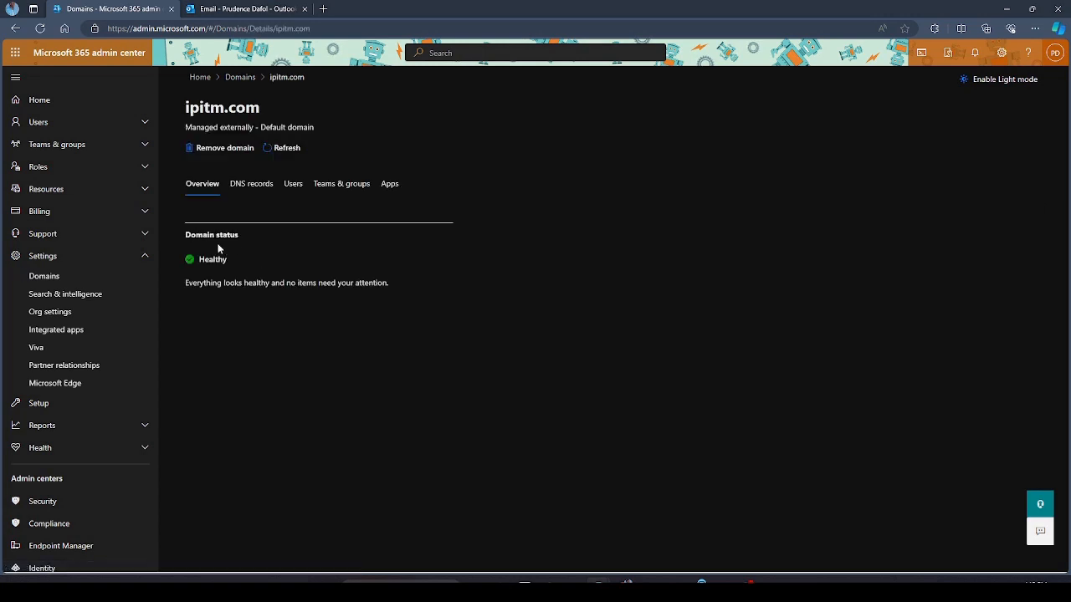
click(243, 78)
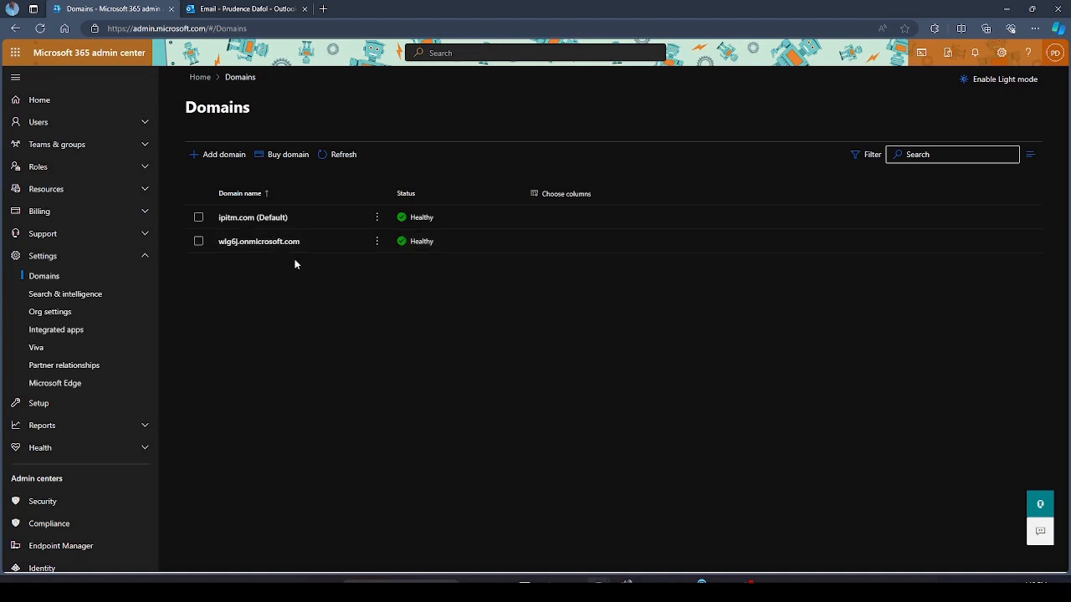
Open the details of wlg6j.onmicrosoft.com and start adding another onmicrosoft.com domain.
click(249, 243)
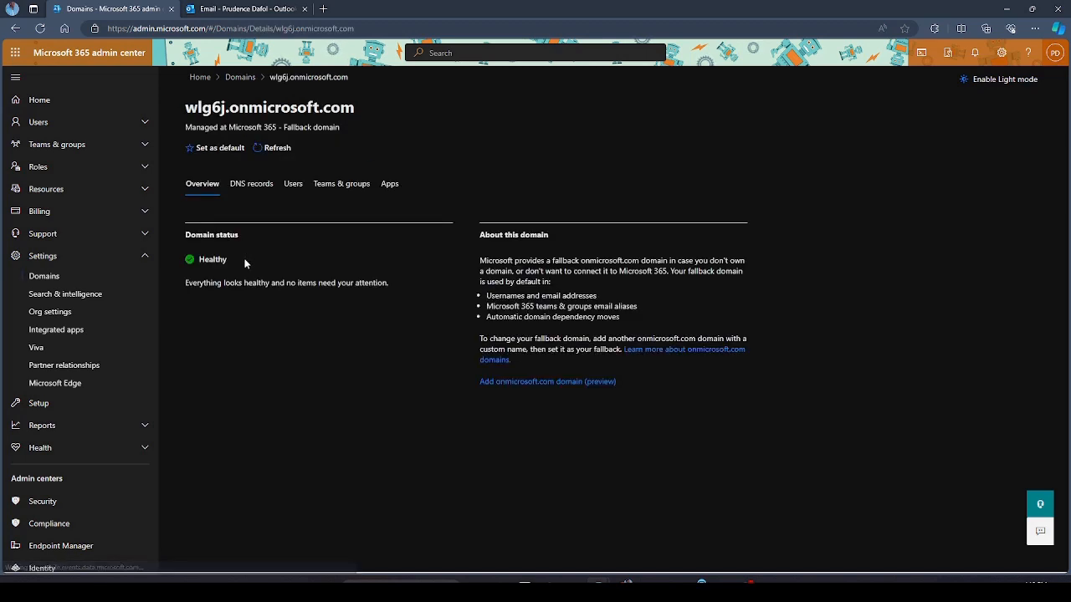
click(549, 383)
click(819, 252)
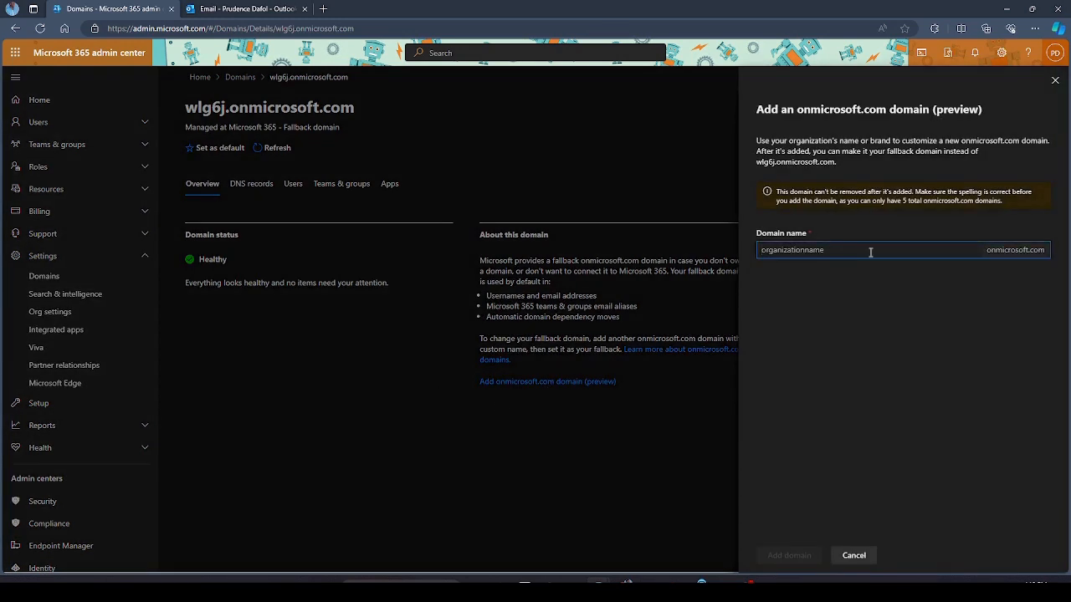
text(pr)
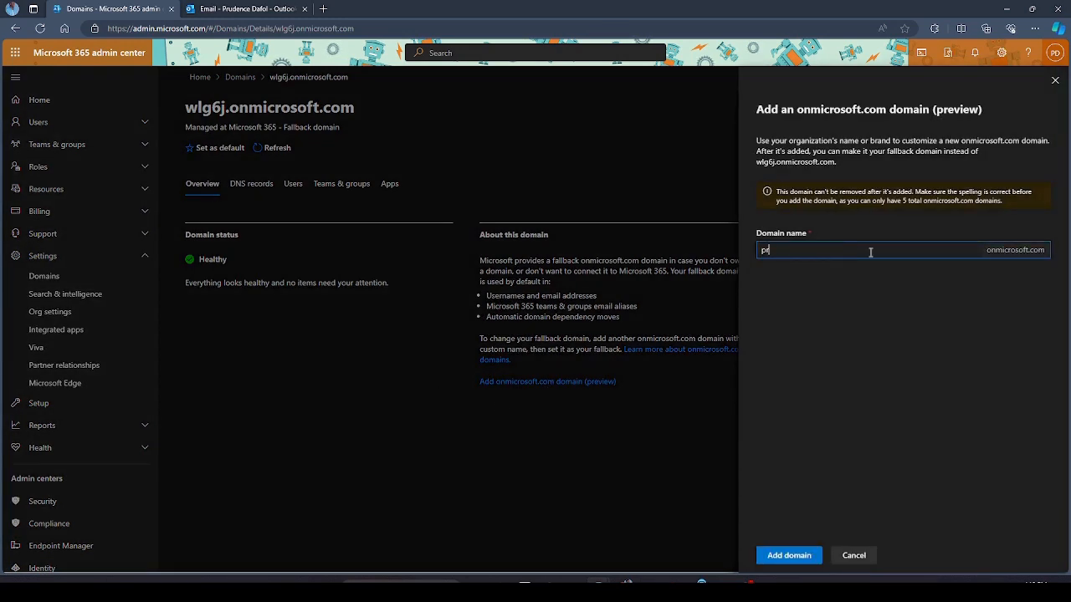
text(de)
key(BackSpace)
key(BackSpace)
key(BackSpace)
key(BackSpace)
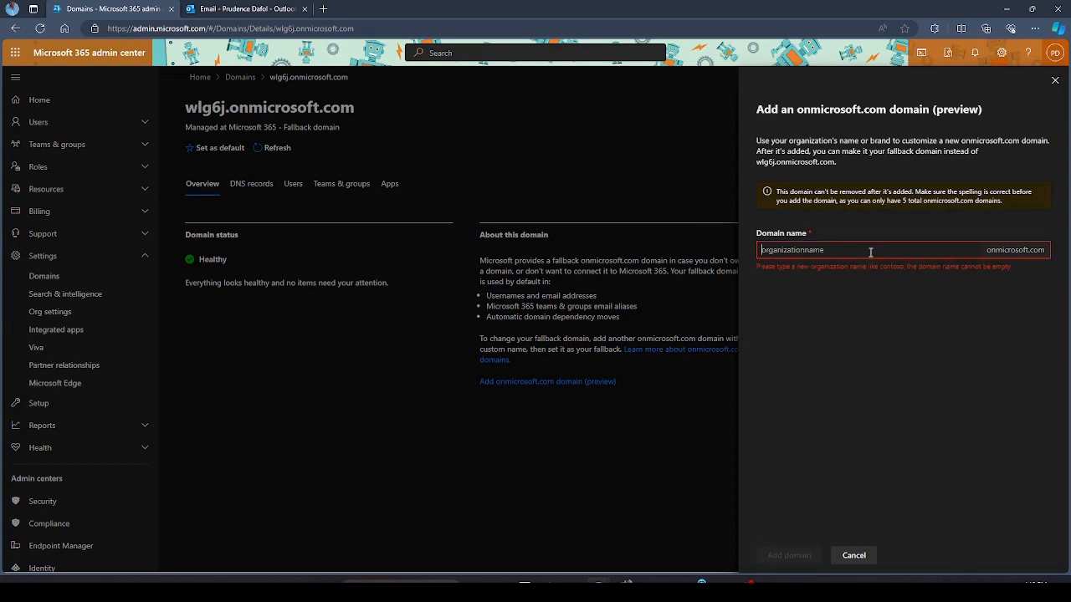
Set the new onmicrosoft.com domain's name to dafolsregalia.
text(dafolsreg)
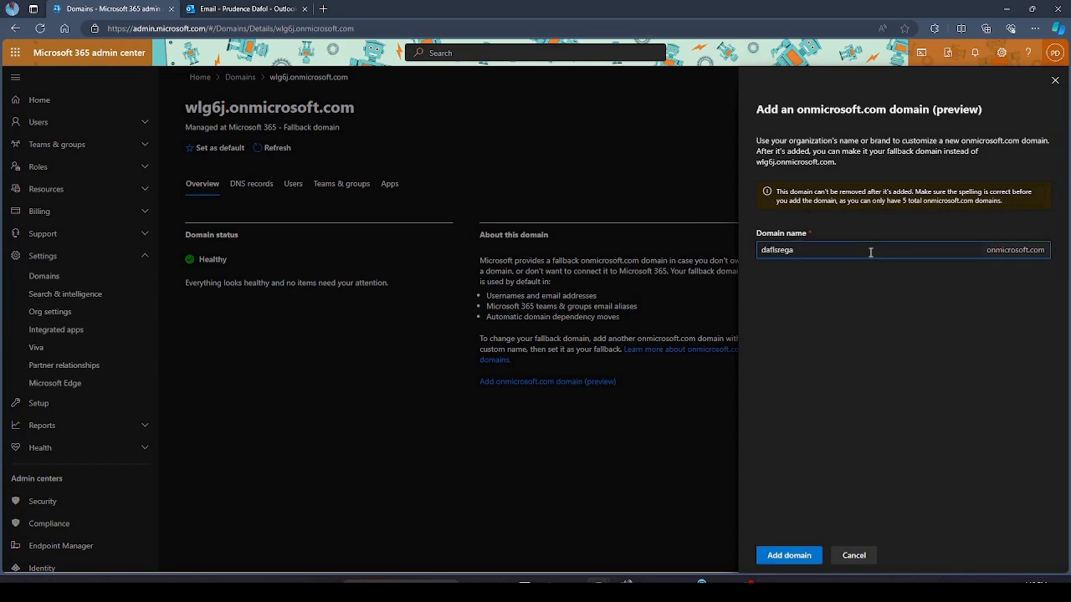
text(alia)
click(776, 250)
text(o)
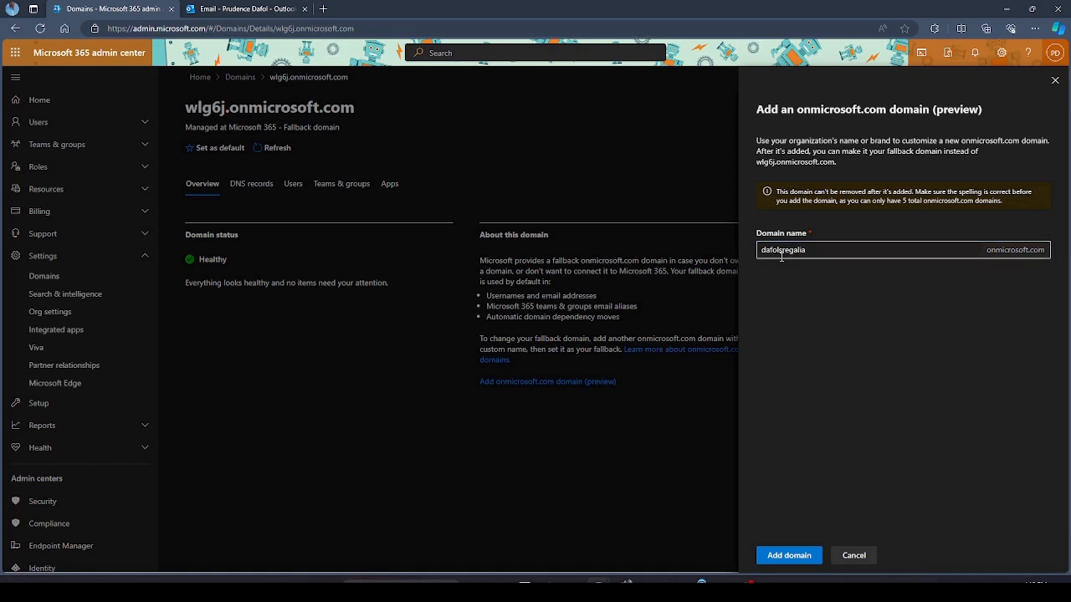
click(852, 252)
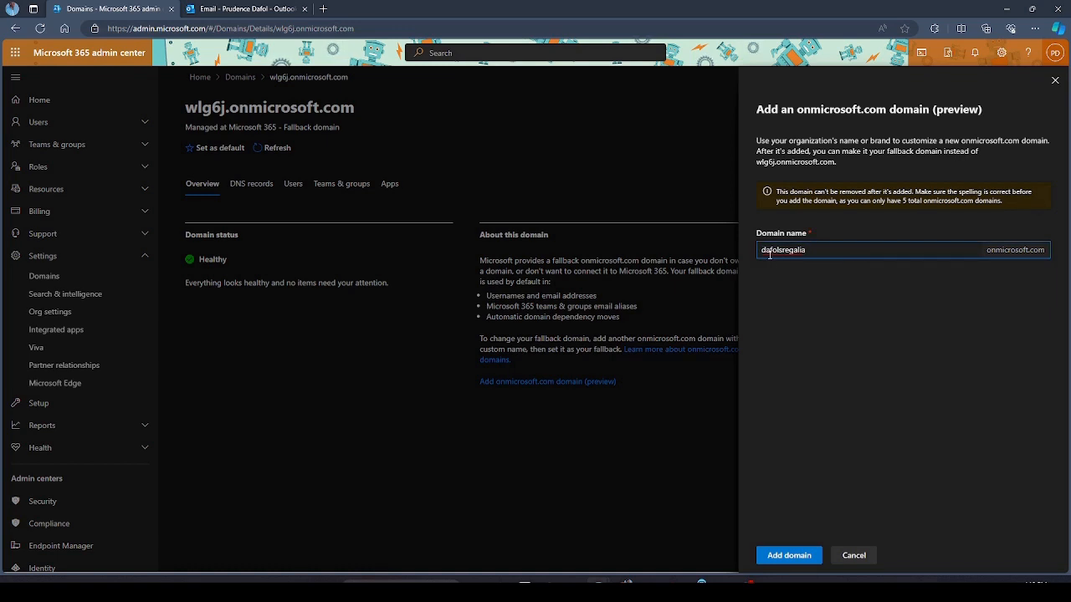
Review the warning about permanent onmicrosoft.com domains, then add dafolsregalia.onmicrosoft.com and close the form.
drag(777, 192, 942, 222)
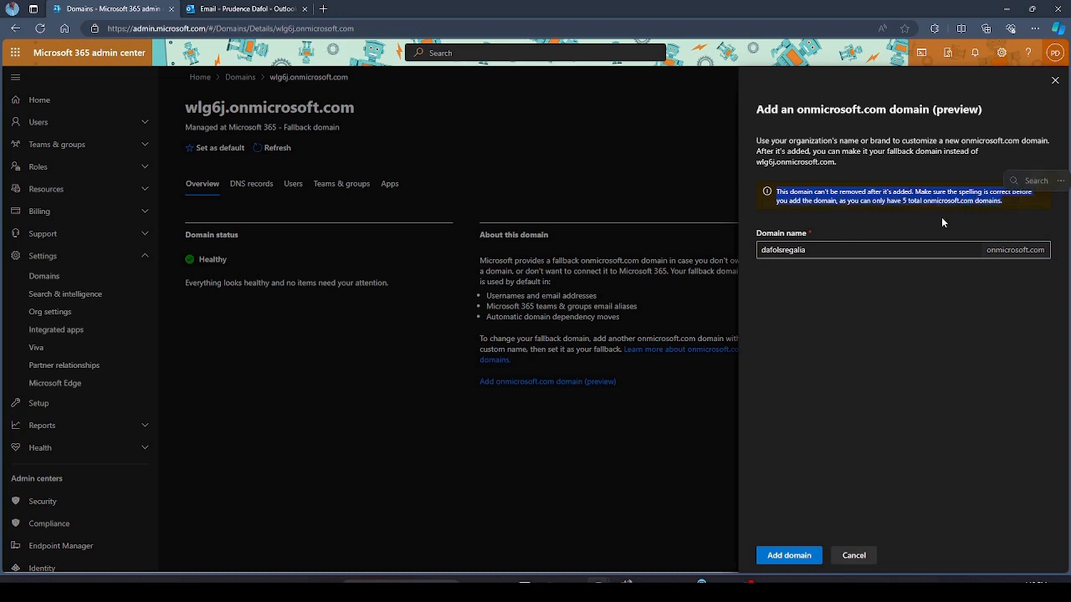
click(895, 216)
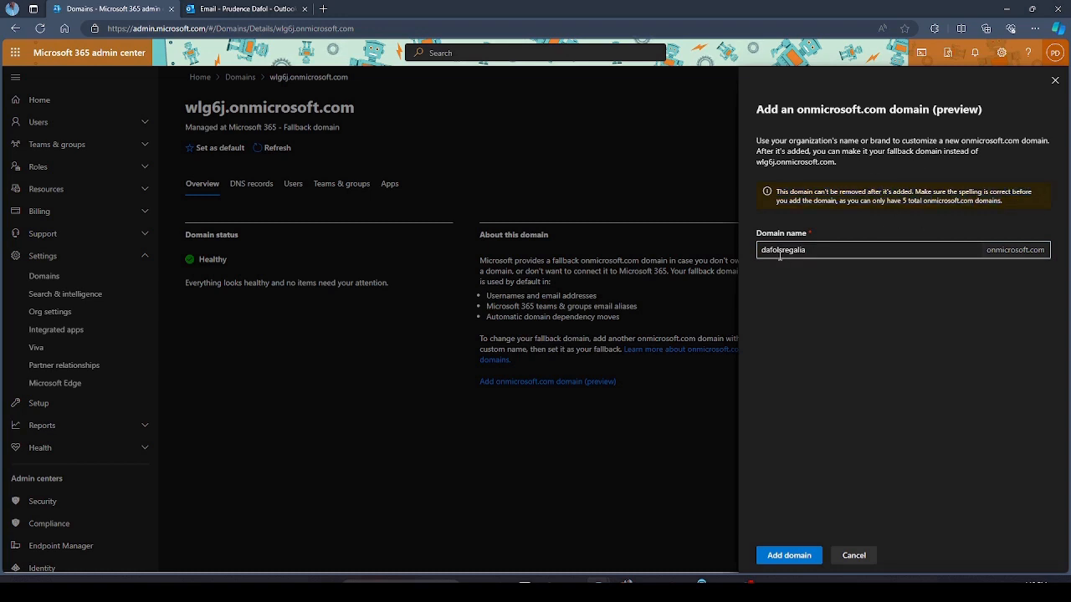
click(830, 249)
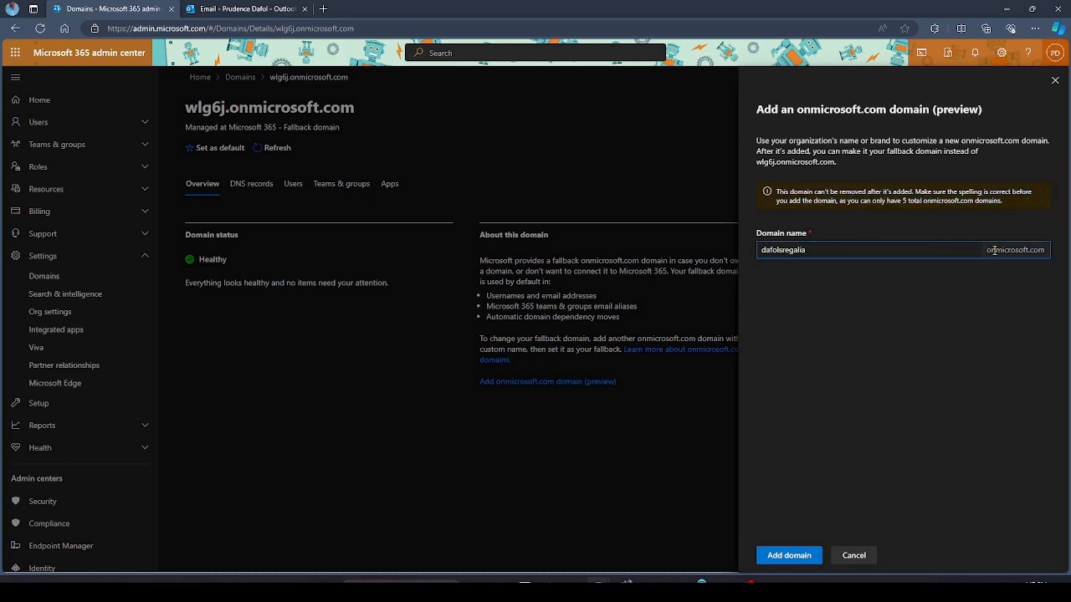
click(785, 556)
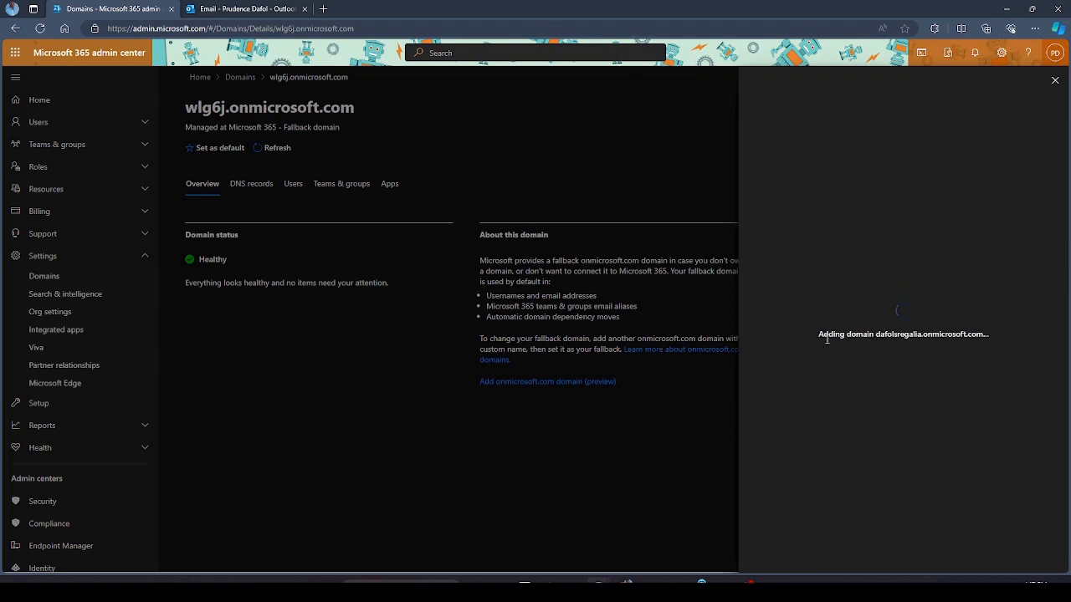
drag(819, 334, 1007, 338)
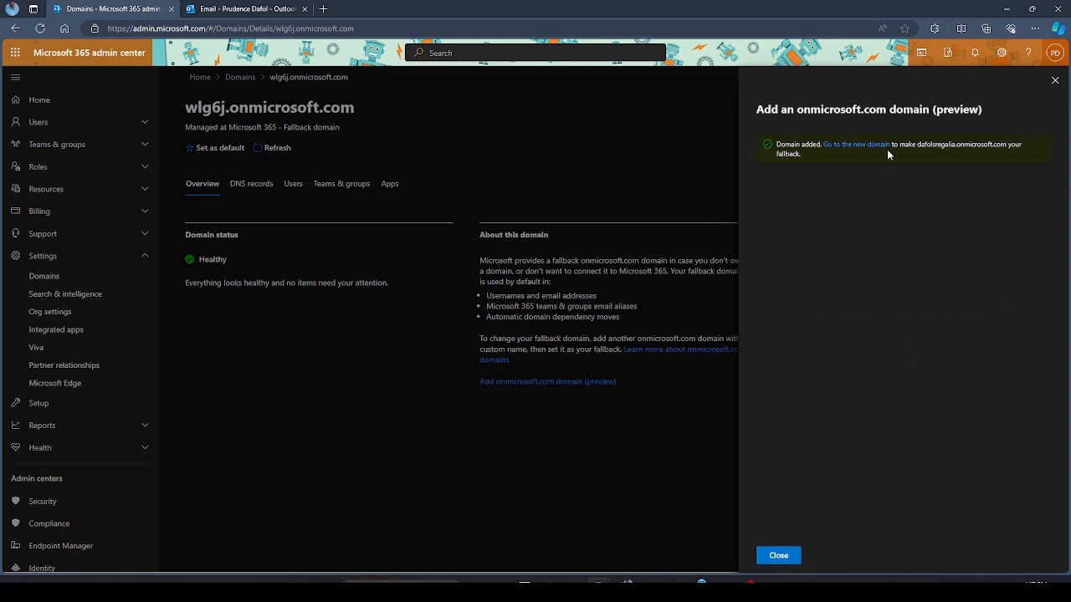
click(778, 555)
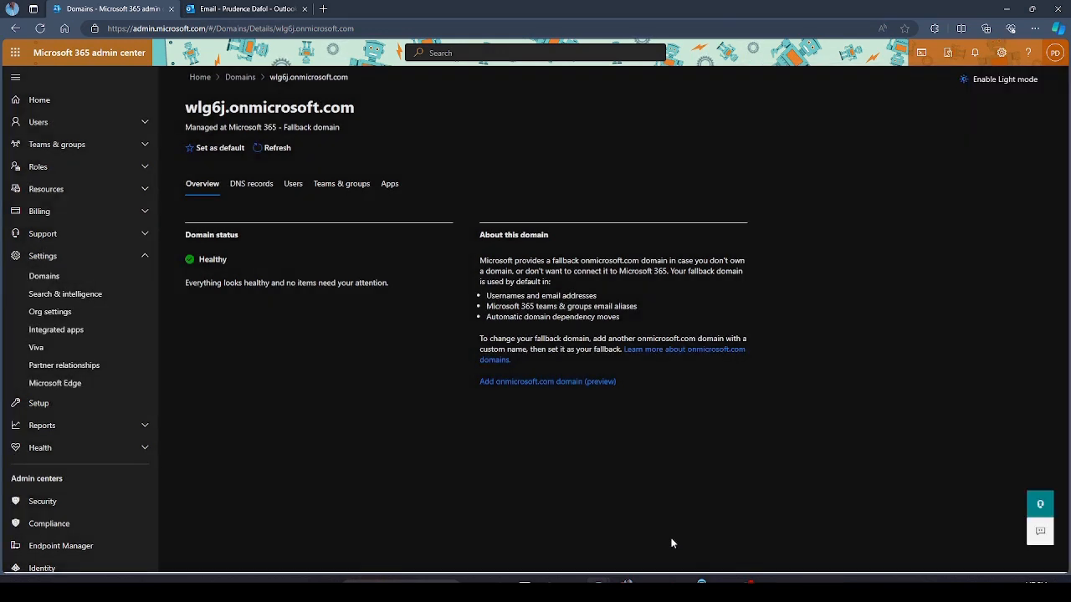
Make dafolsregalia.onmicrosoft.com the fallback domain from its details page and return to the list of domains.
click(241, 77)
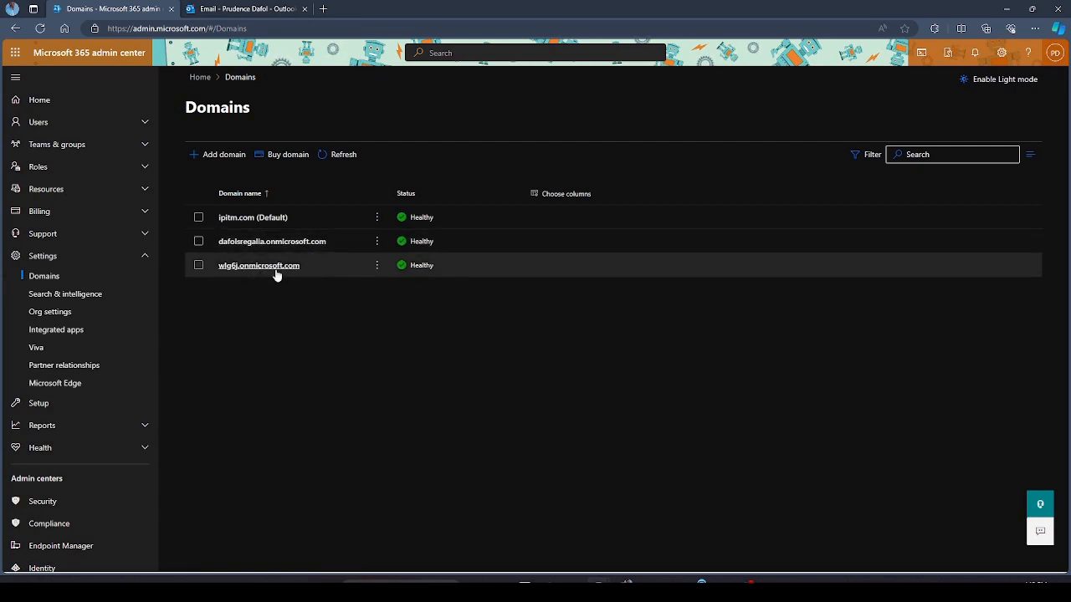
click(270, 241)
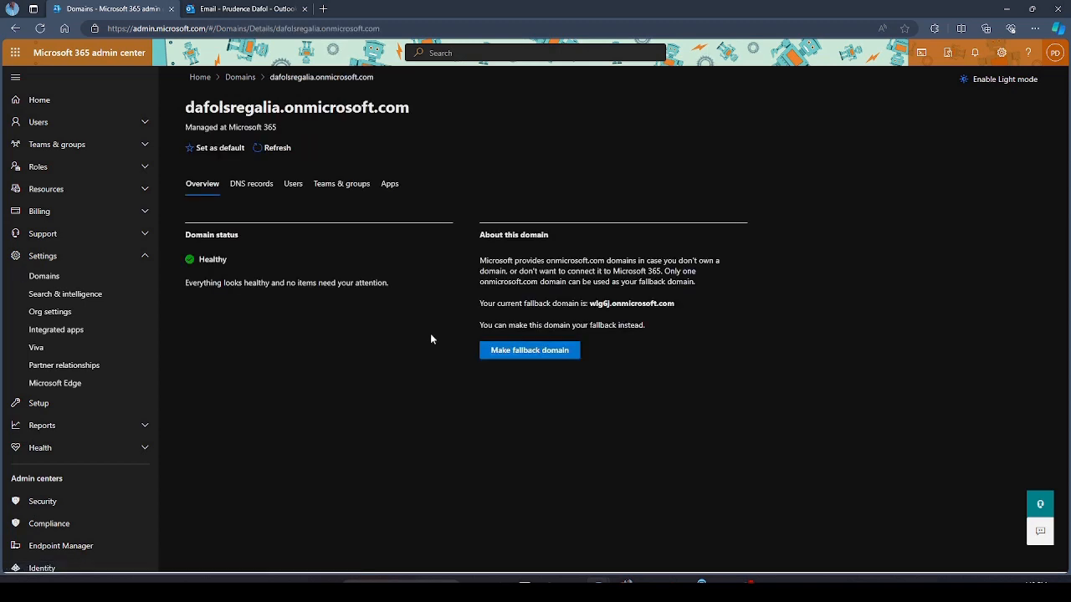
click(541, 352)
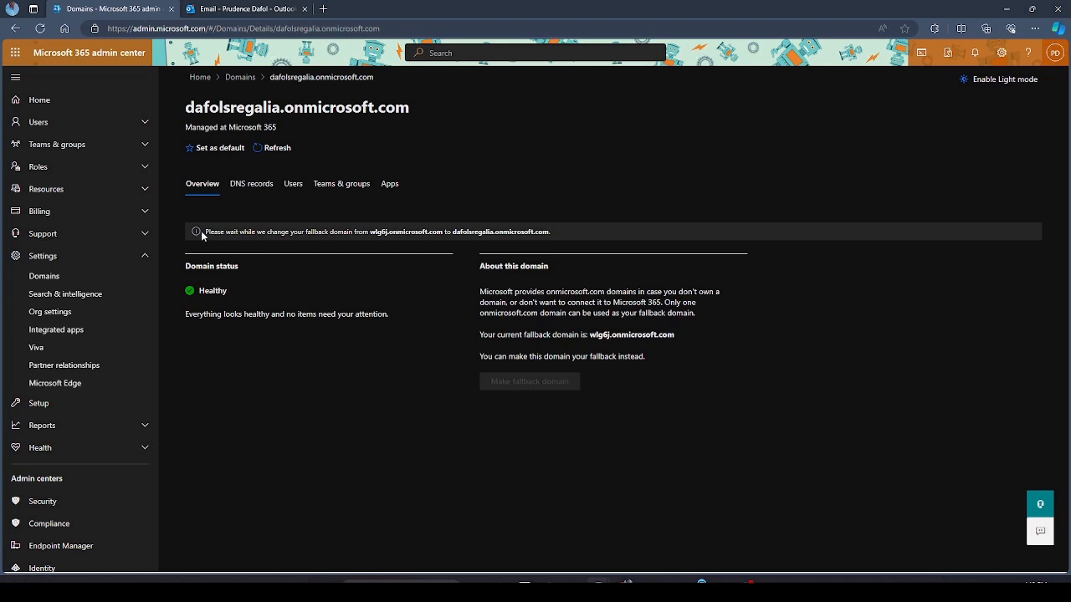
drag(201, 234, 325, 240)
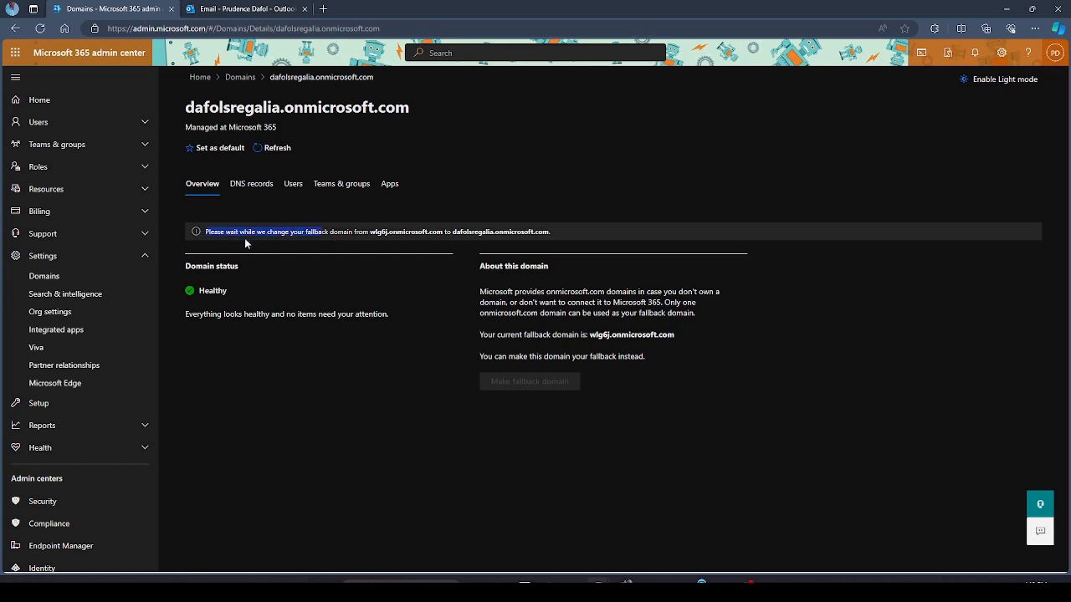
click(246, 244)
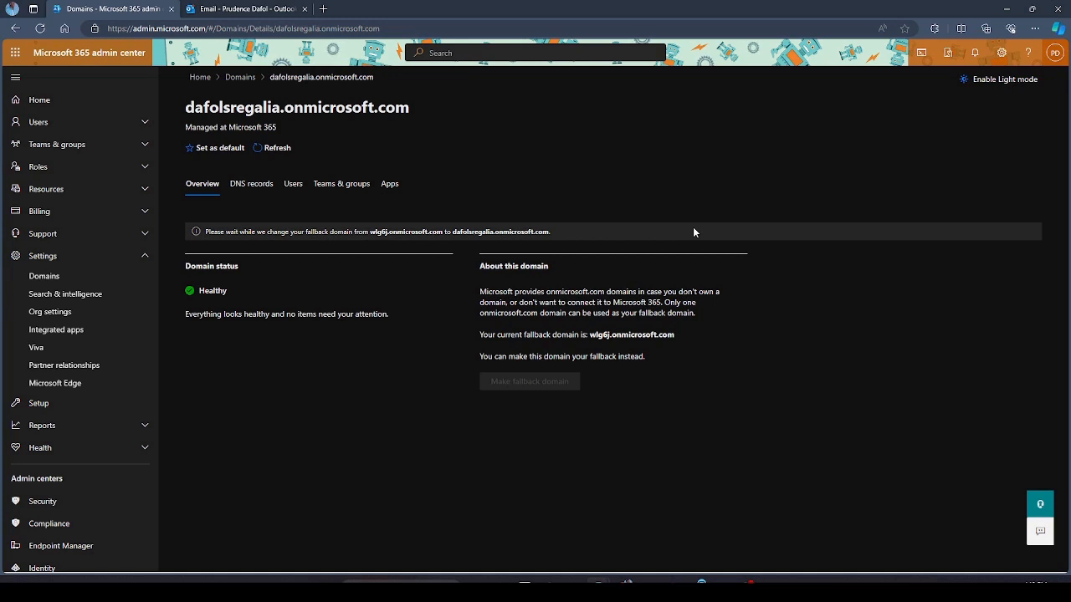
drag(279, 243, 462, 231)
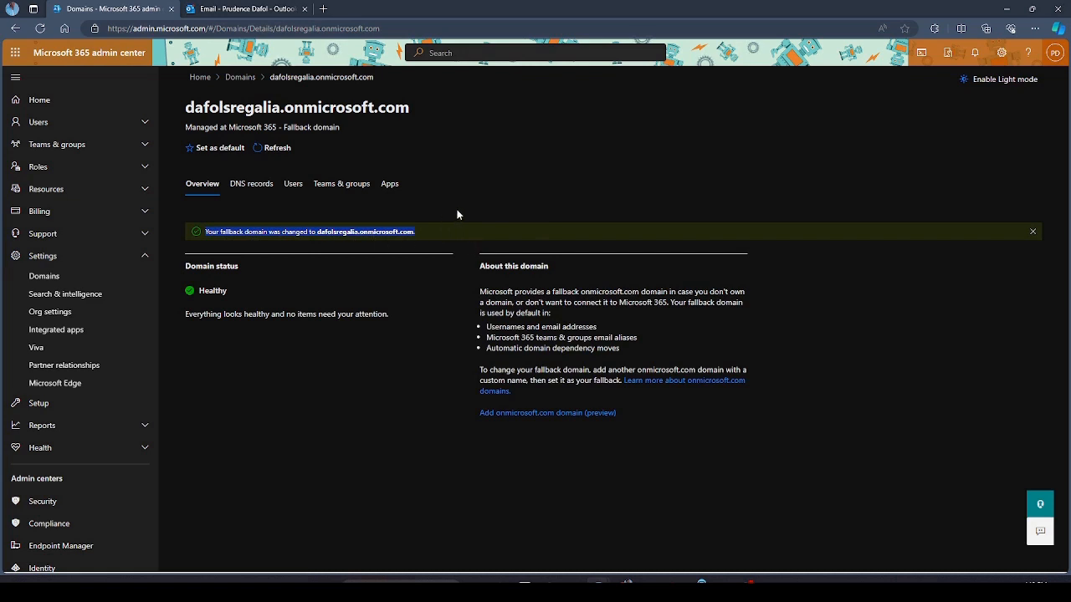
click(240, 77)
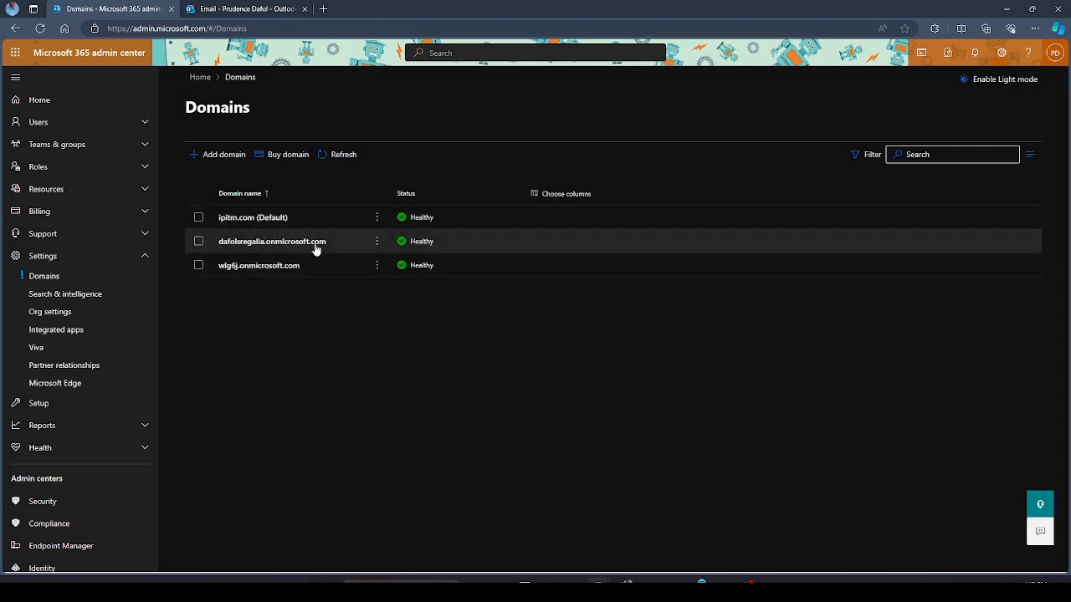
Review the actions available for ipitm.com, dafolsregalia.onmicrosoft.com and wlg6j.onmicrosoft.com in the list of domains.
click(378, 241)
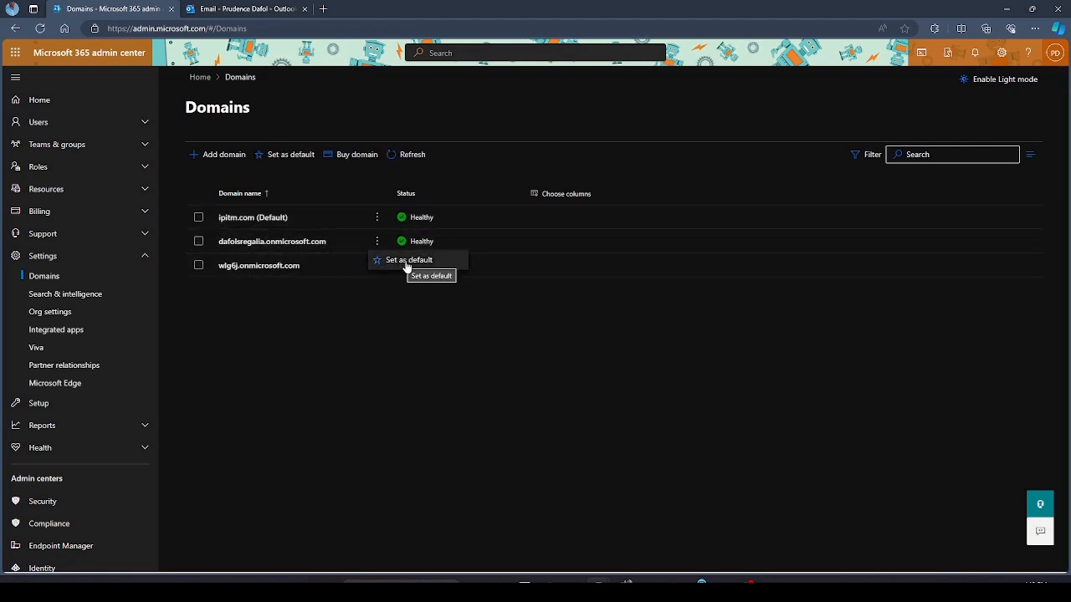
click(377, 323)
click(377, 265)
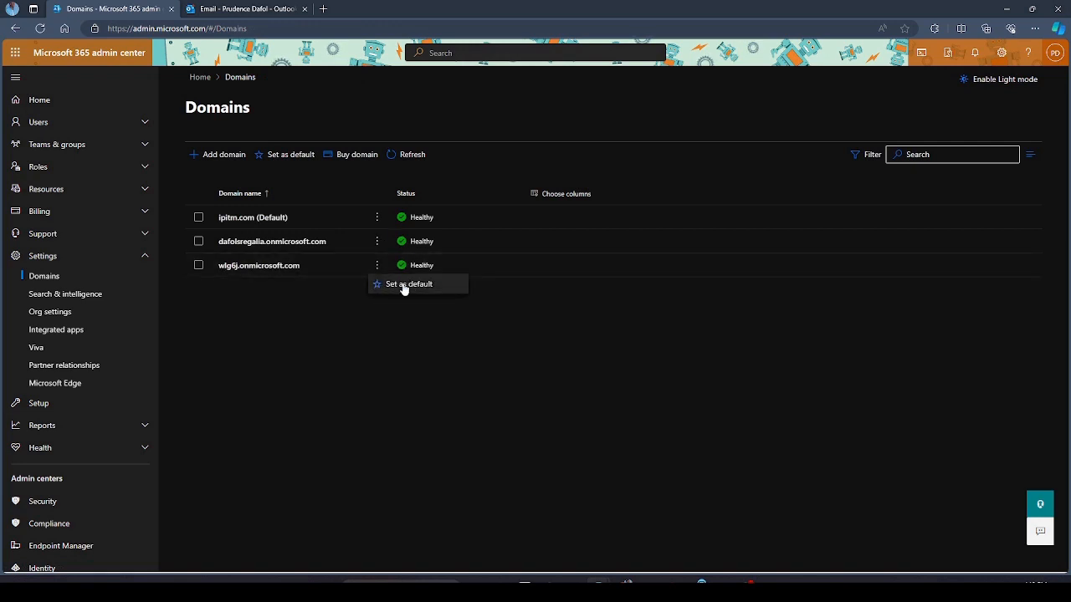
click(375, 353)
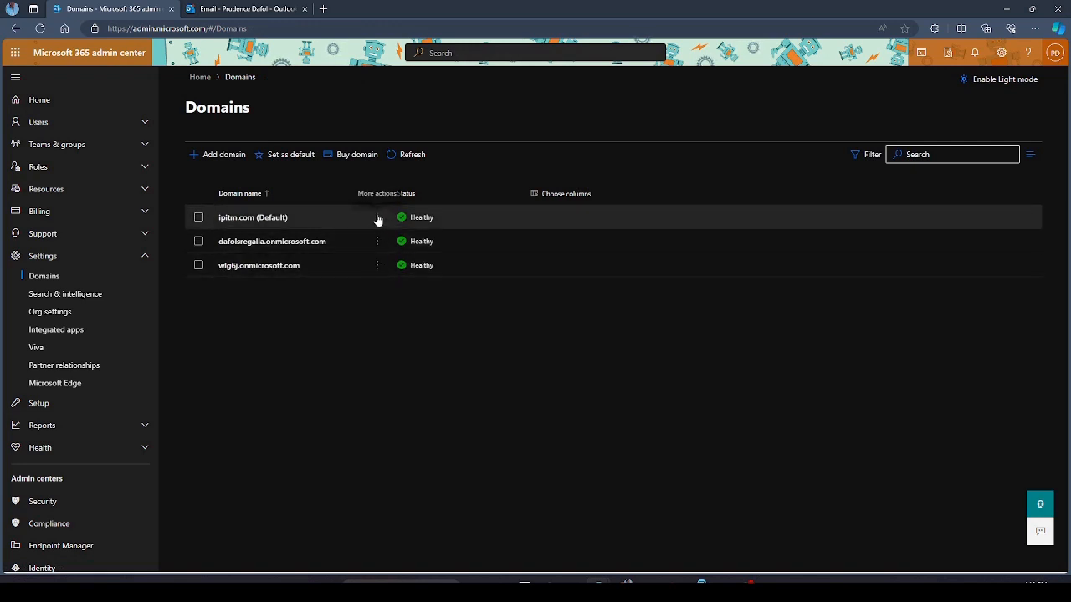
click(377, 218)
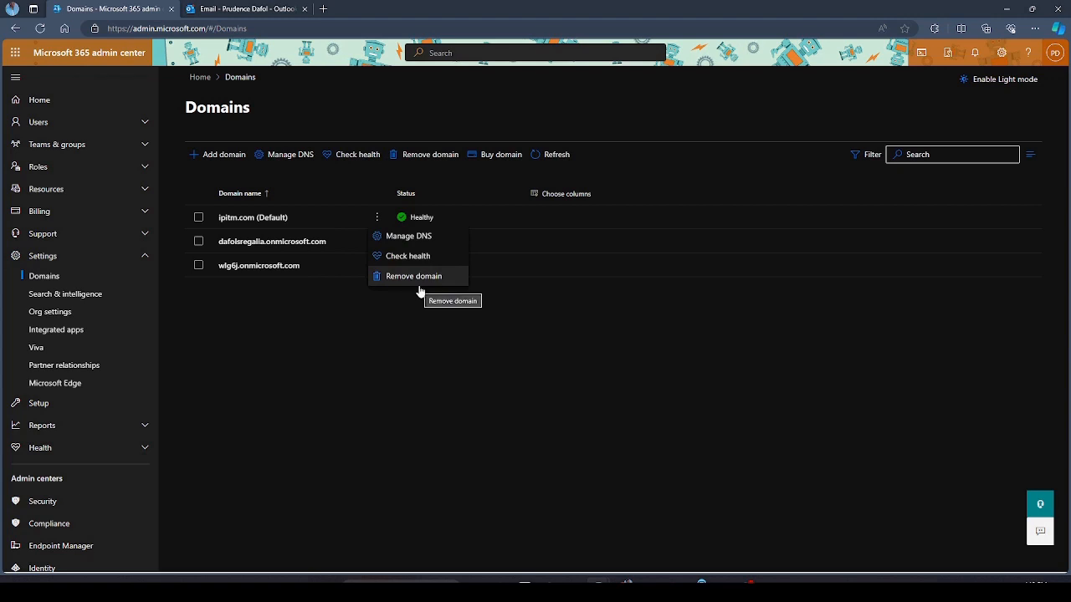
click(382, 340)
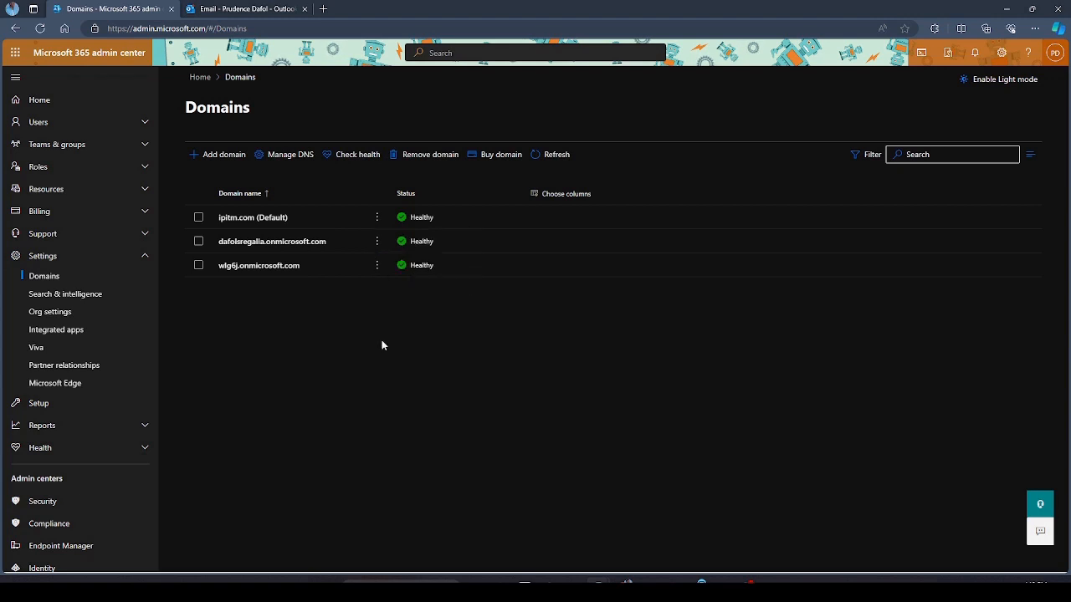
click(378, 244)
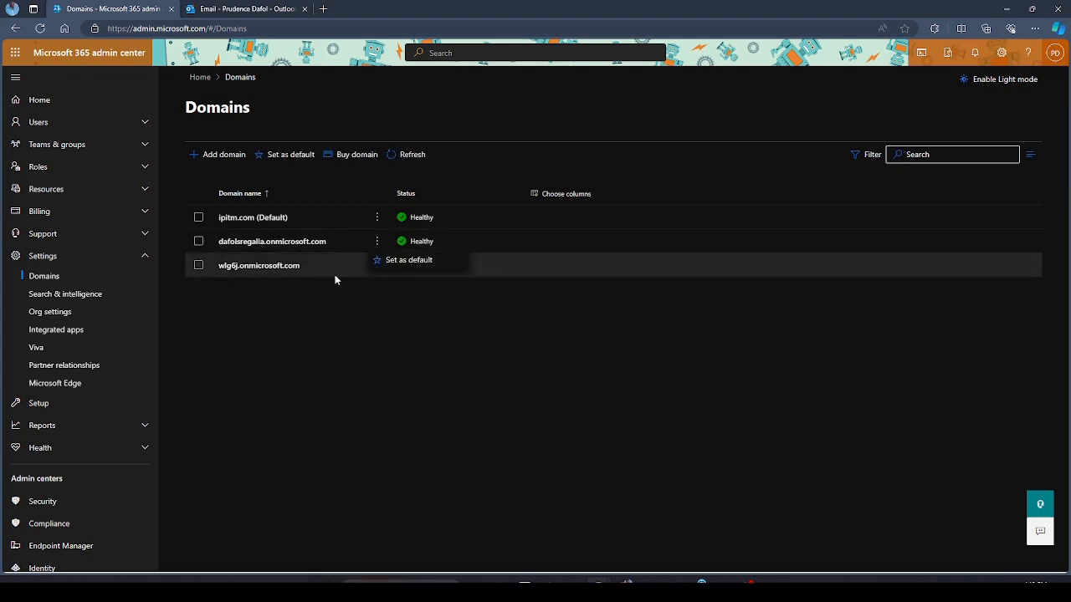
click(344, 339)
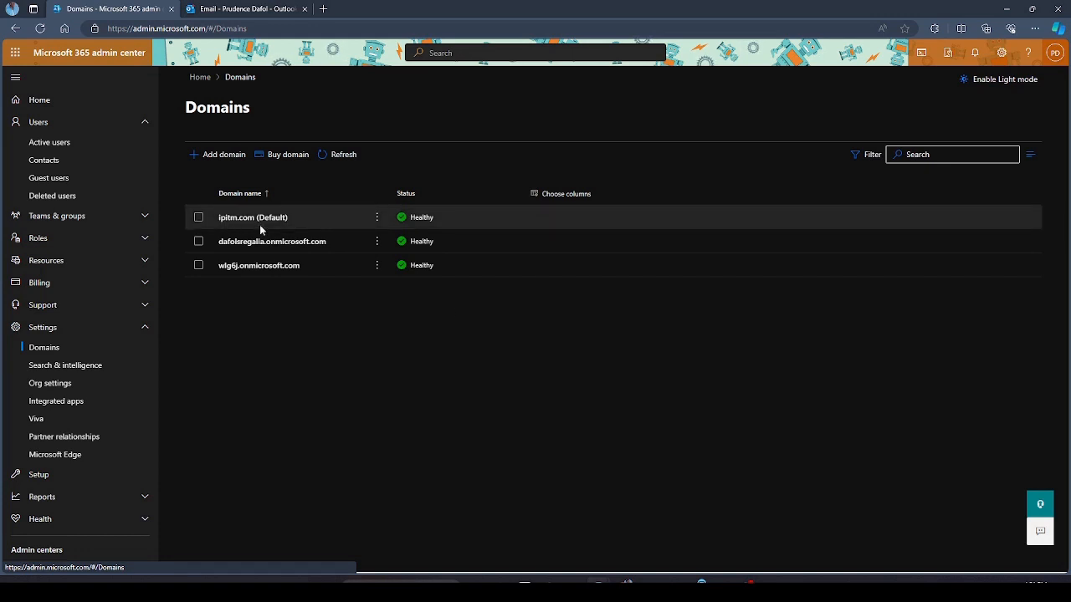
Open the details of the third active user and review the alternate email address and the alias settings.
click(70, 142)
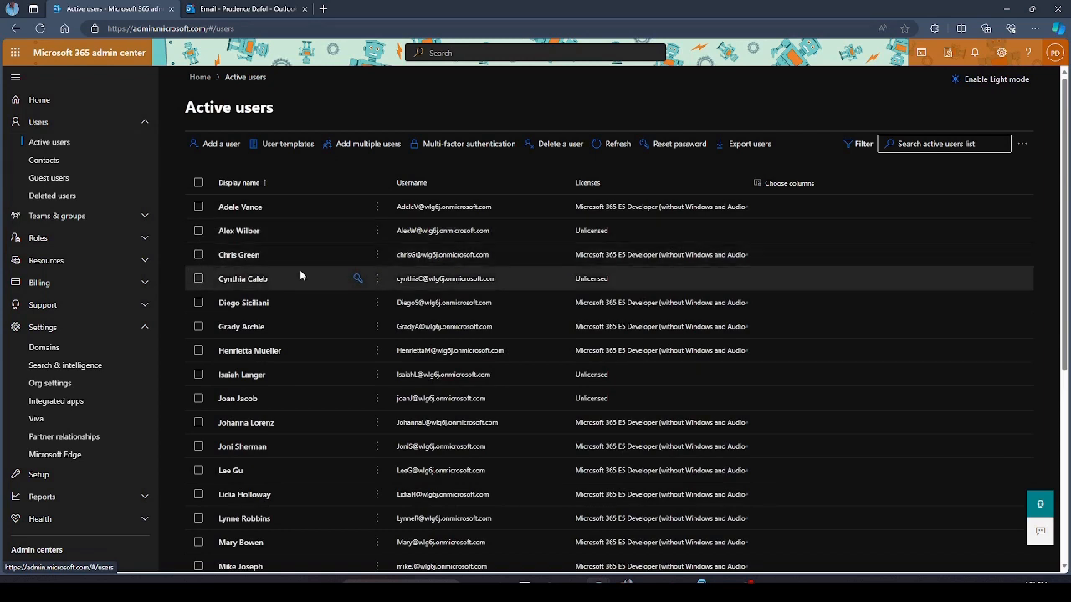
click(240, 254)
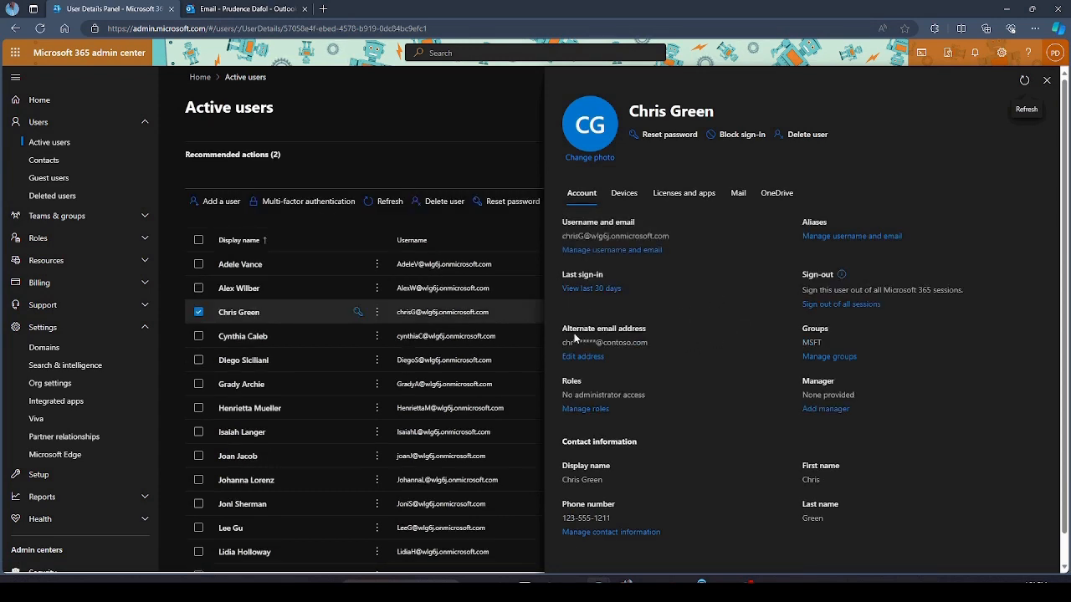
drag(563, 329, 652, 326)
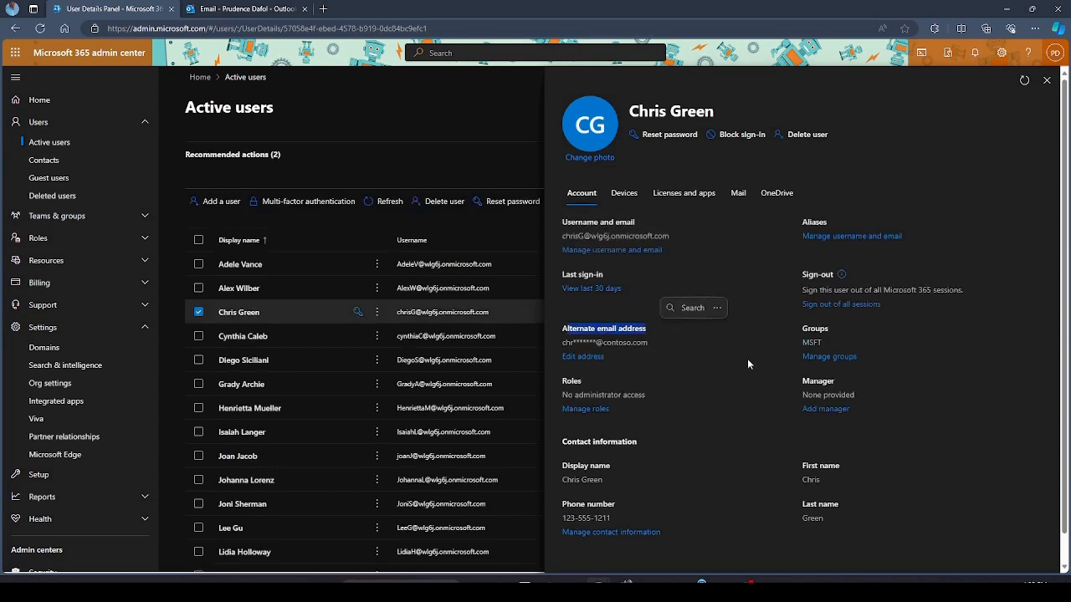
click(834, 243)
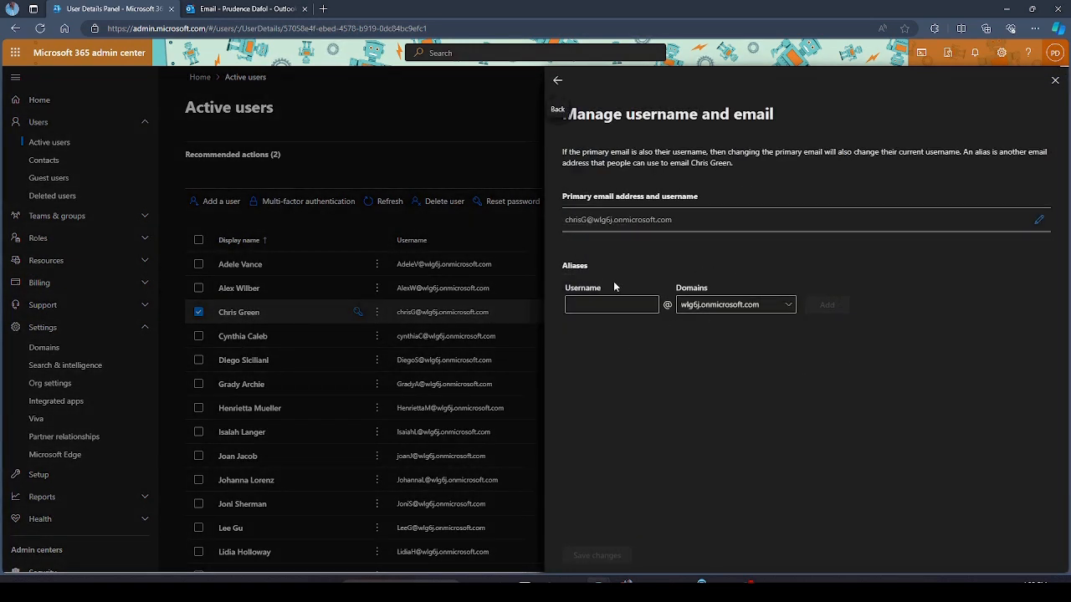
drag(559, 266, 610, 266)
click(790, 251)
click(557, 81)
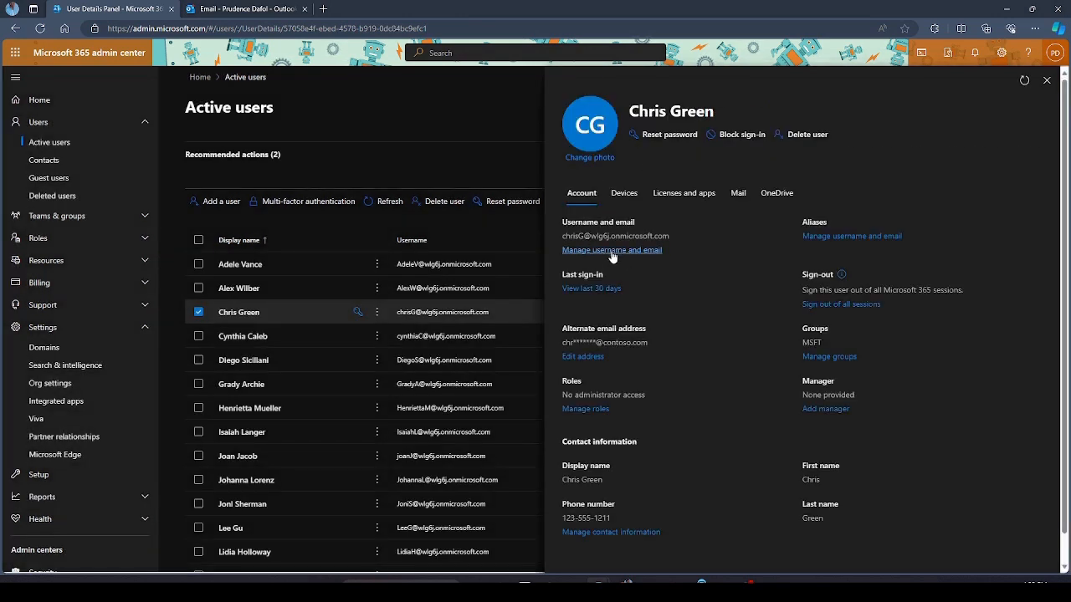
Check that user's alias and primary email sections through both username and email links, returning to the account details.
click(829, 237)
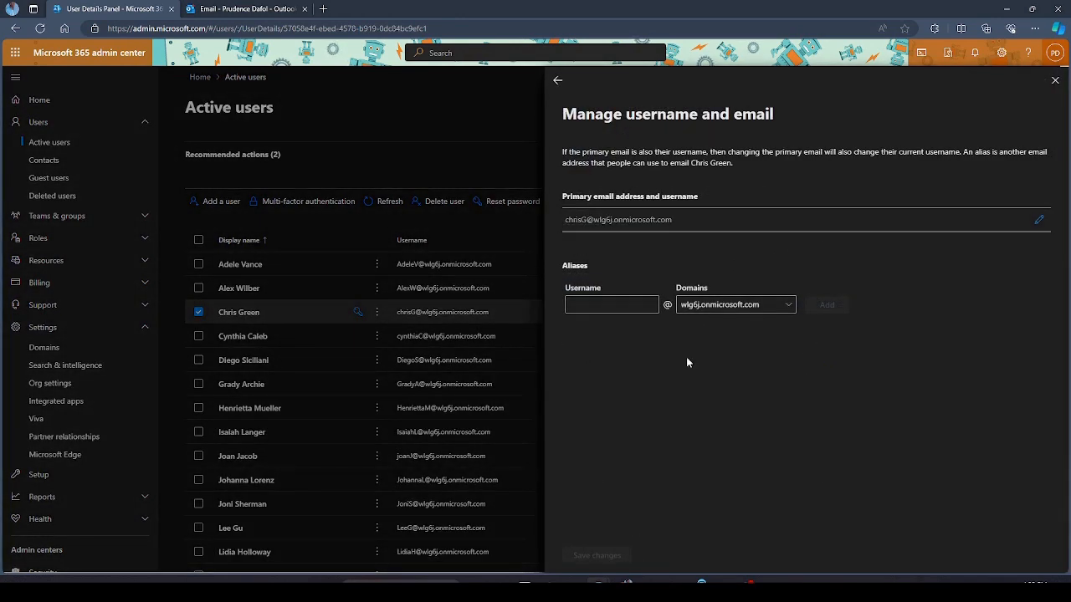
double_click(578, 266)
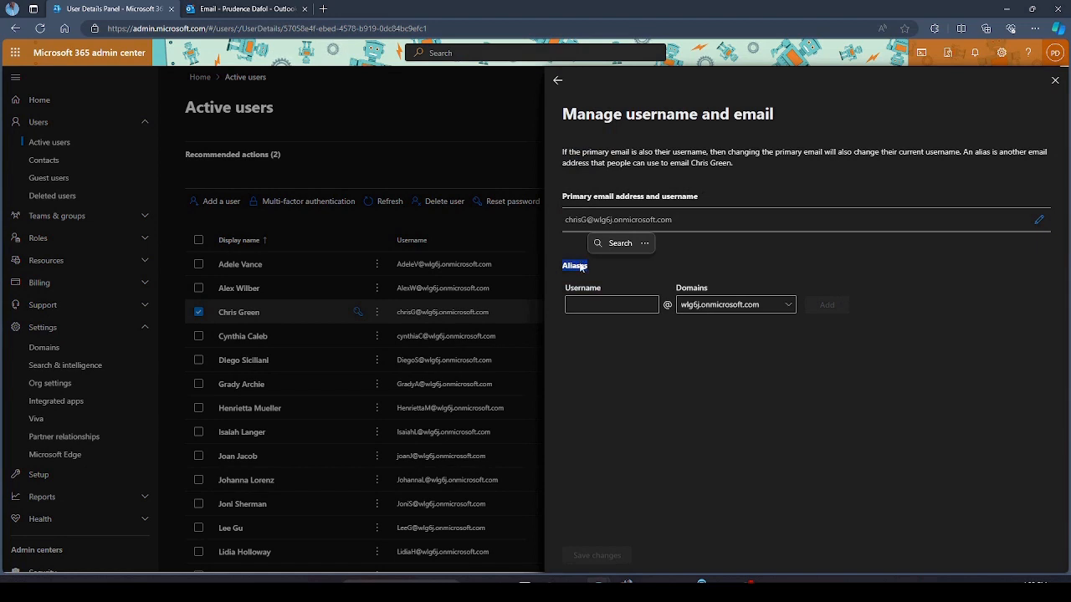
click(771, 387)
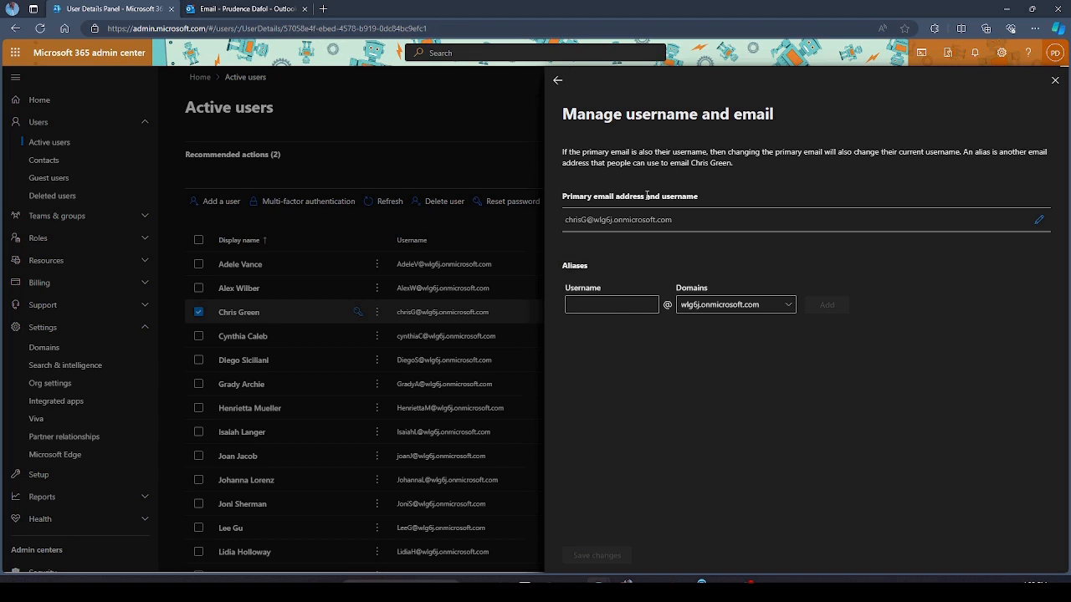
click(557, 80)
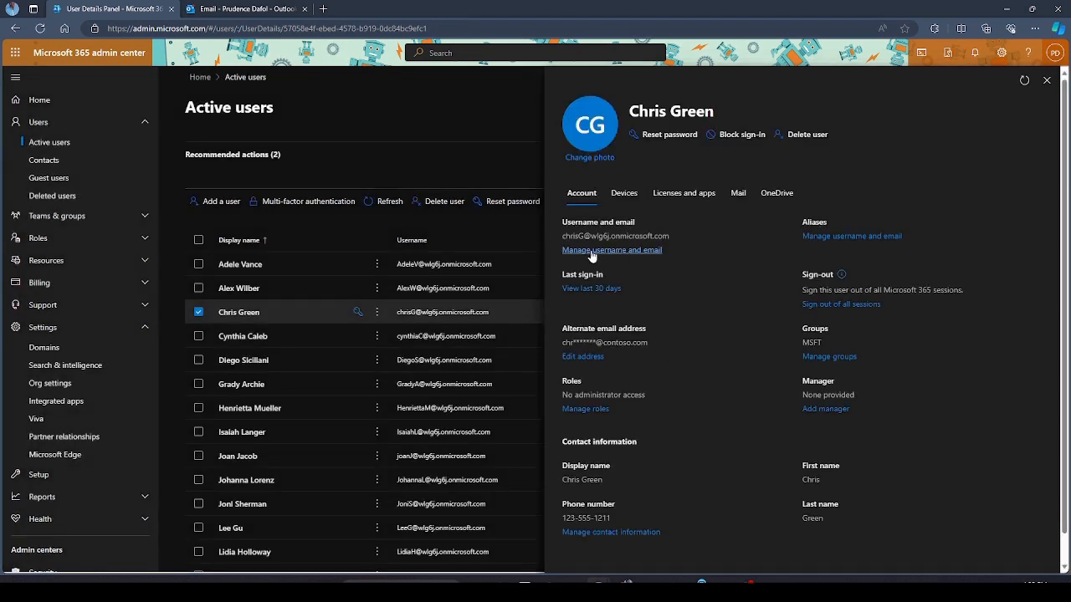
click(640, 251)
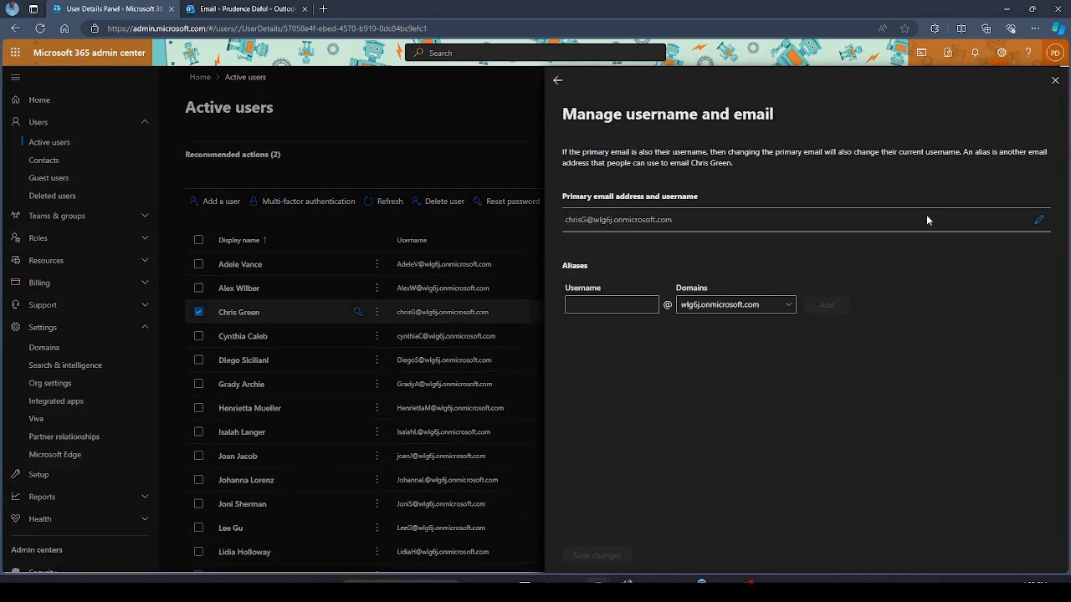
click(558, 82)
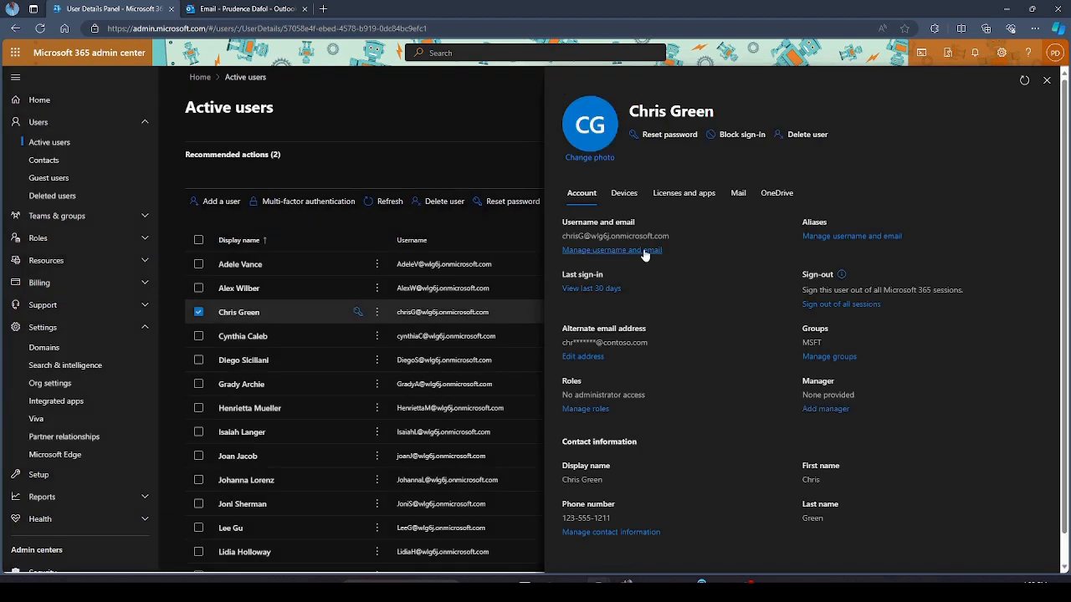
Change the domain of the user's primary email address and username to ipitm.com.
click(610, 250)
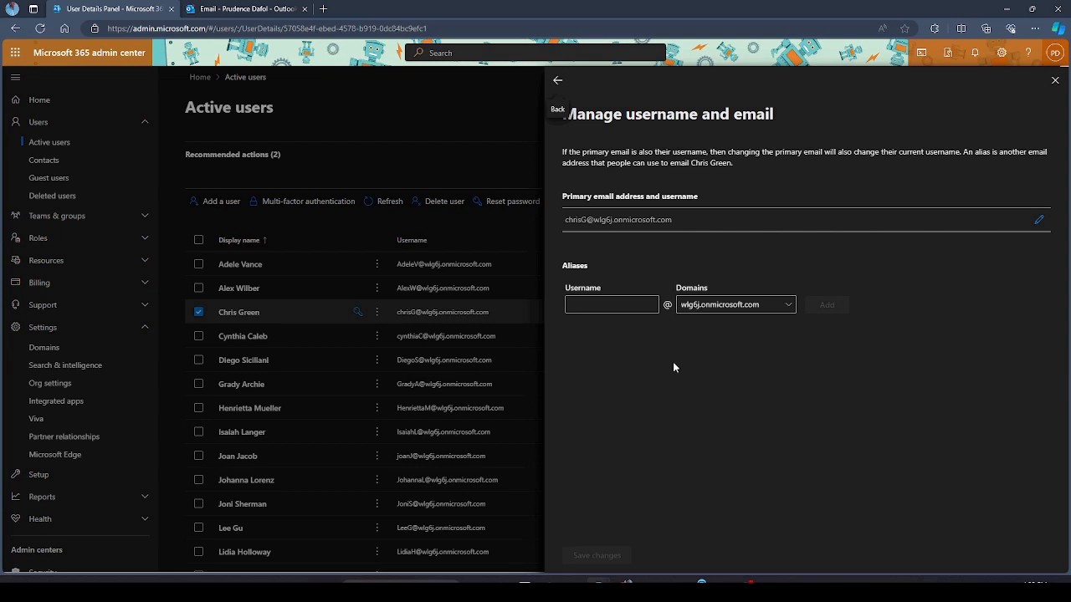
click(1037, 221)
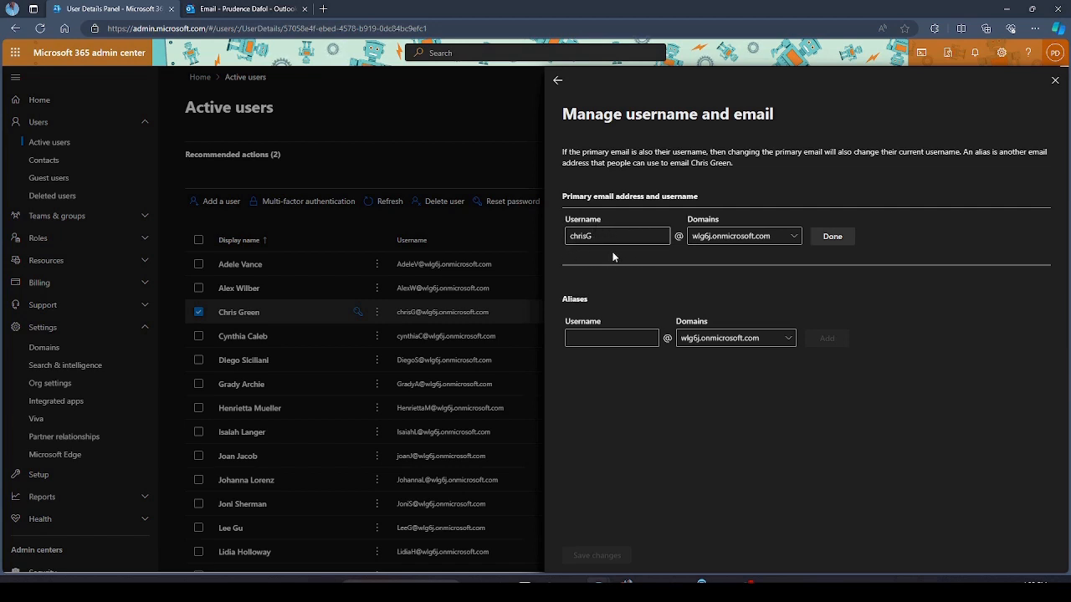
click(791, 237)
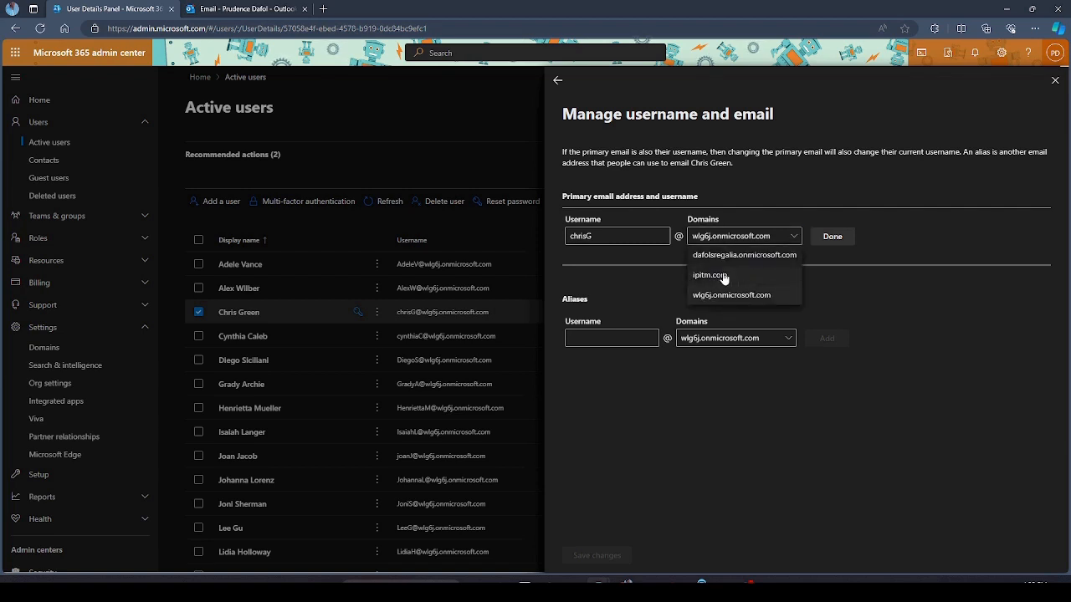
click(721, 275)
click(833, 237)
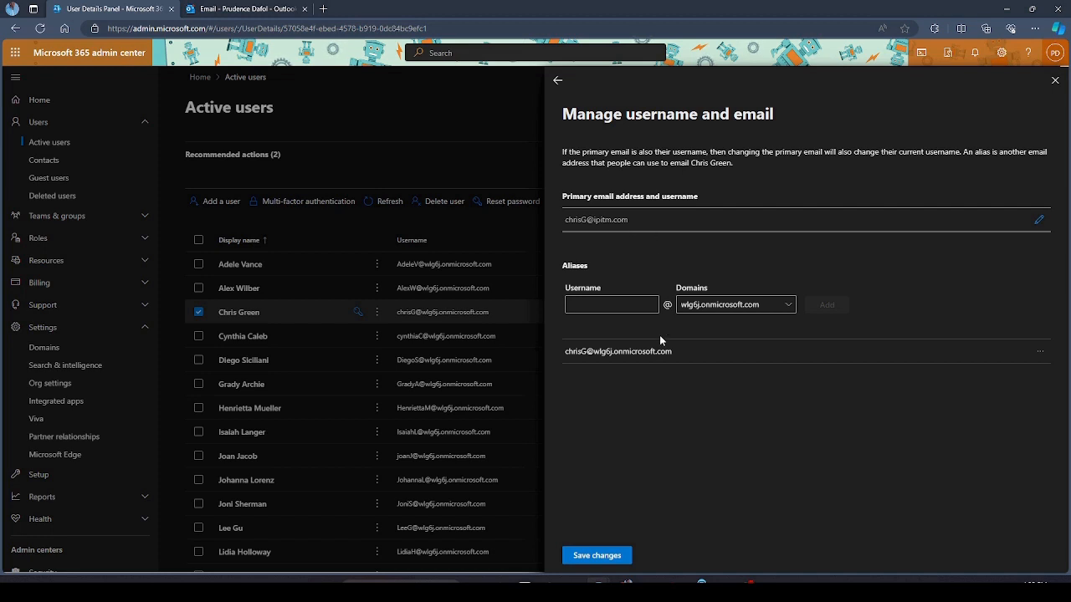
Check the user's primary address and alias, save the email address changes and return to the account details.
drag(596, 352, 685, 355)
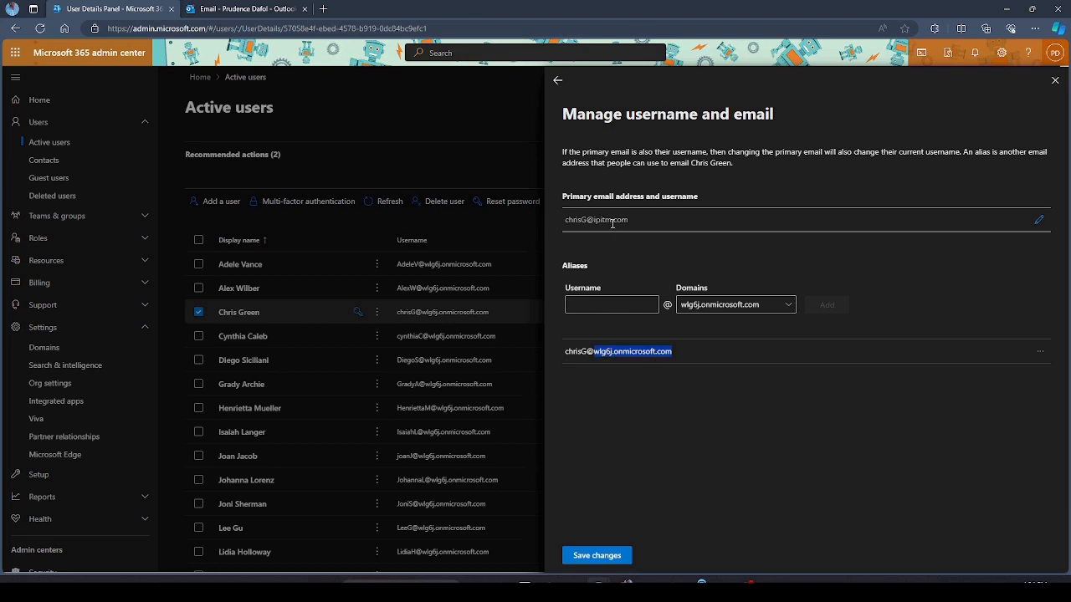
click(729, 386)
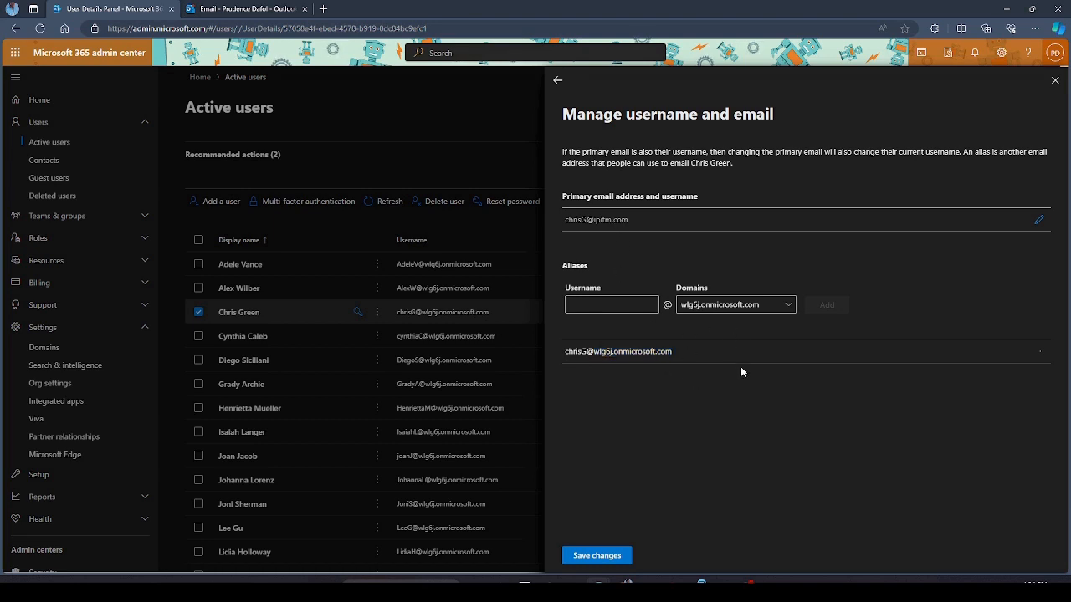
click(558, 80)
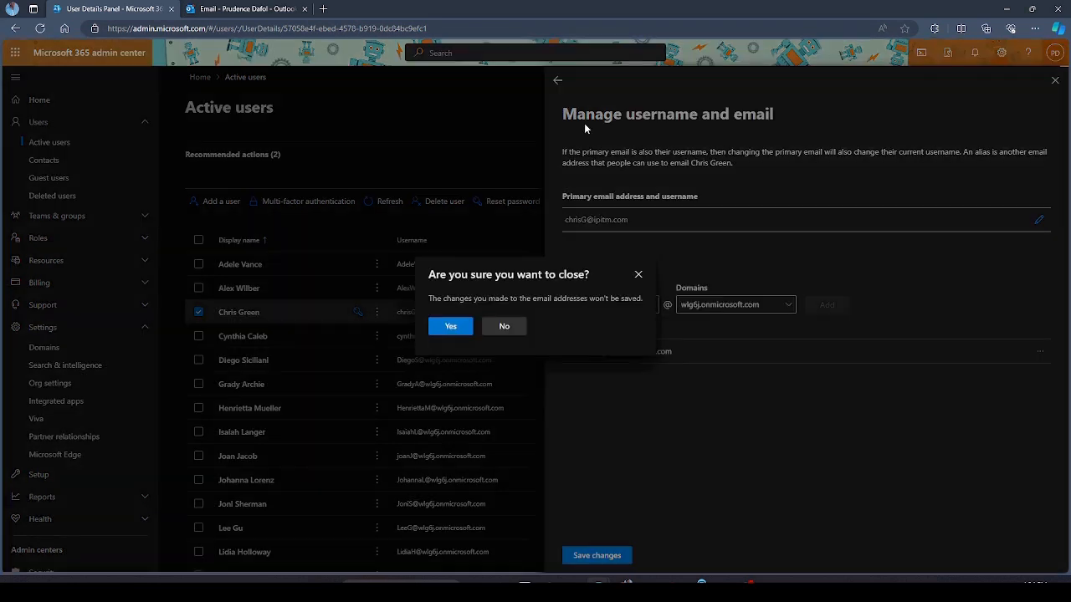
click(638, 274)
click(598, 555)
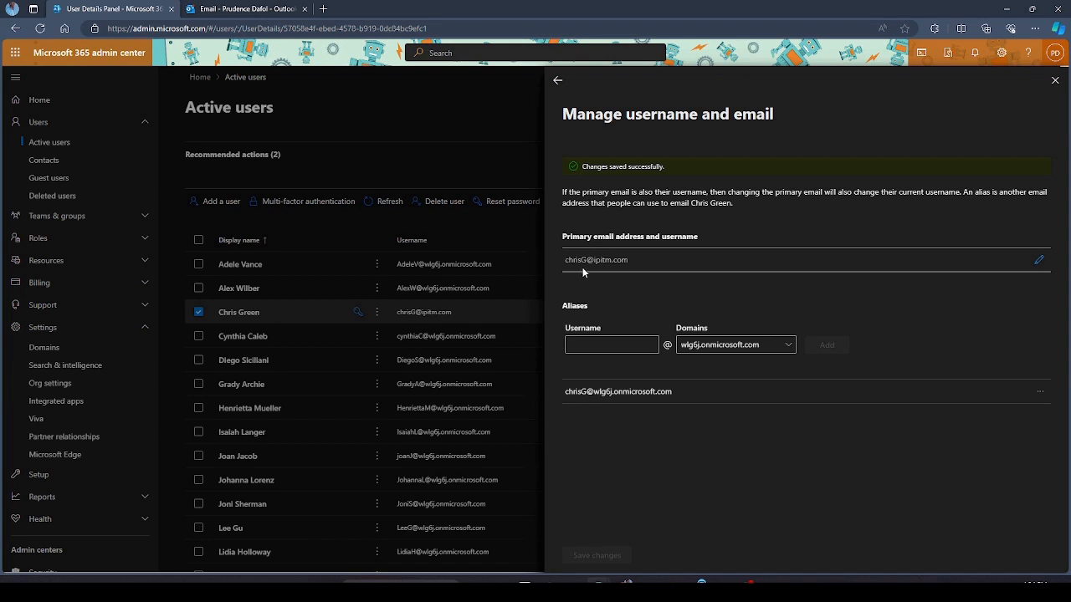
drag(566, 259, 633, 264)
click(626, 299)
click(557, 79)
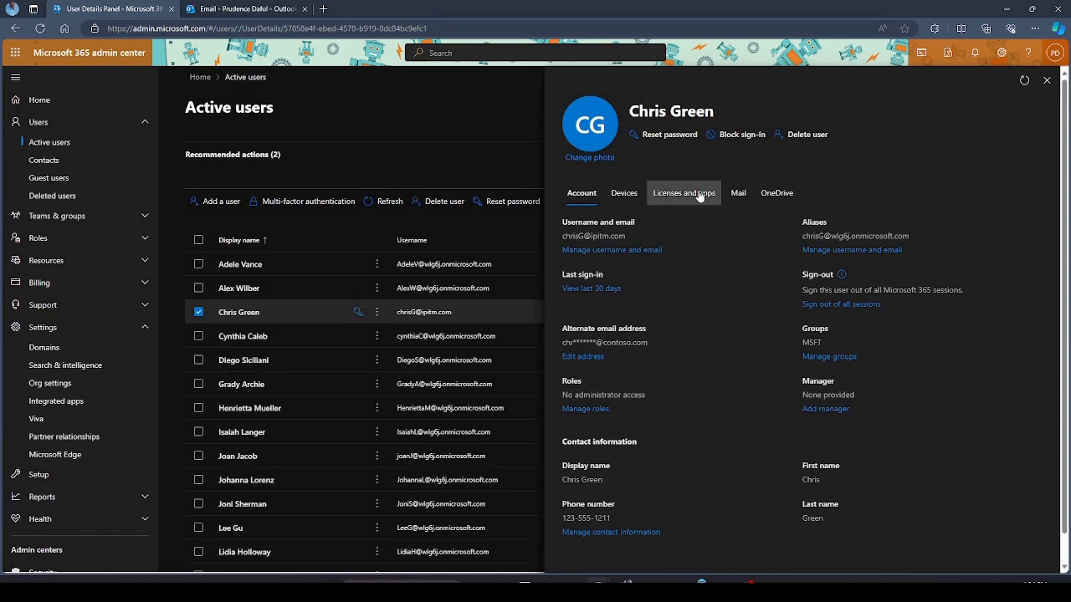
Open the user's Exchange properties from the mail settings and show the mailbox's email address types.
click(738, 194)
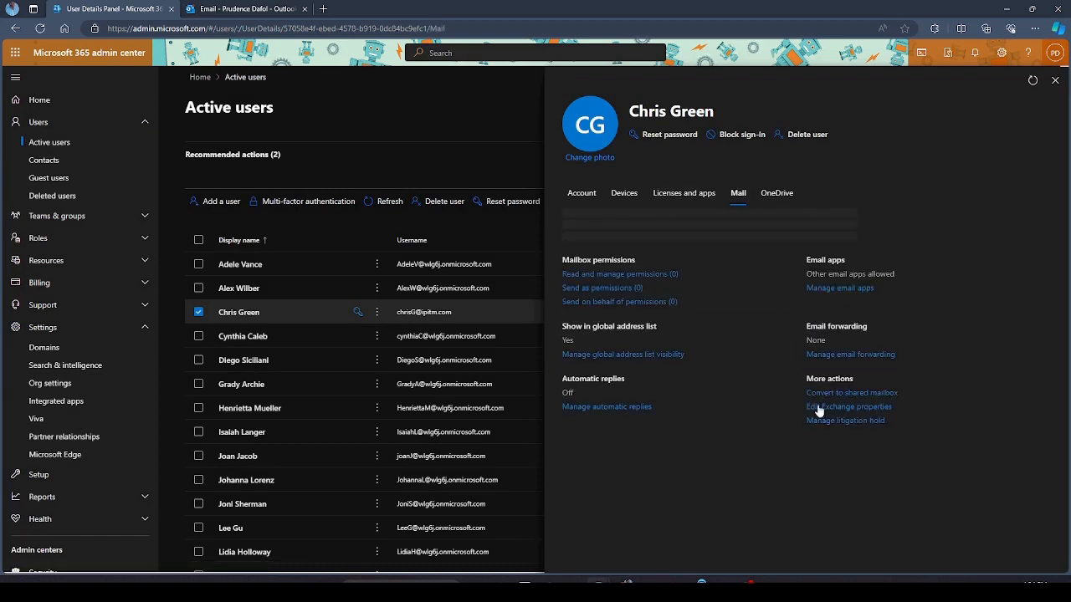
click(837, 435)
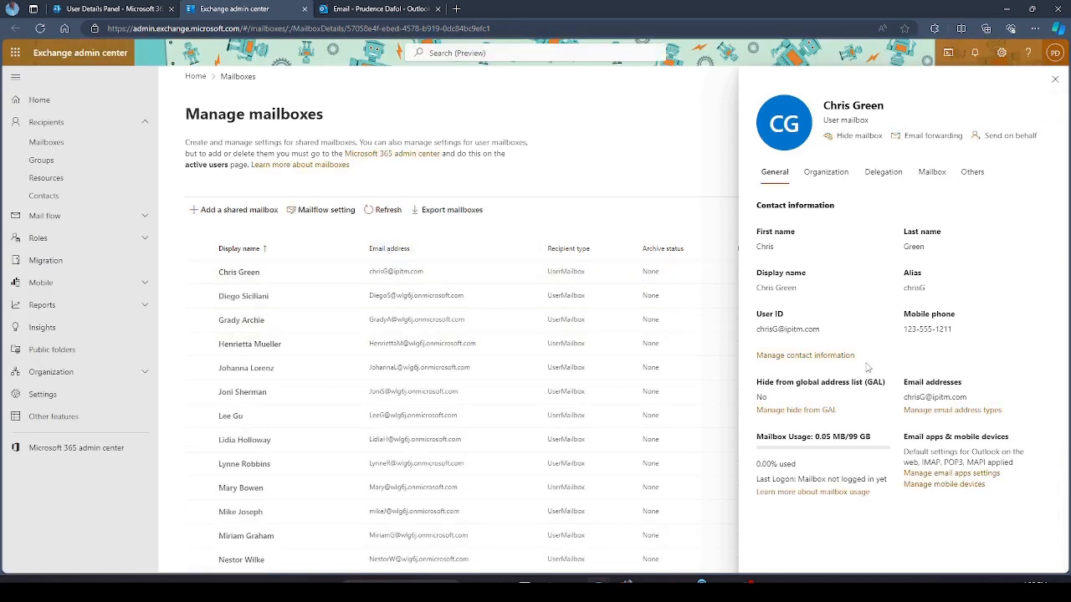
click(951, 410)
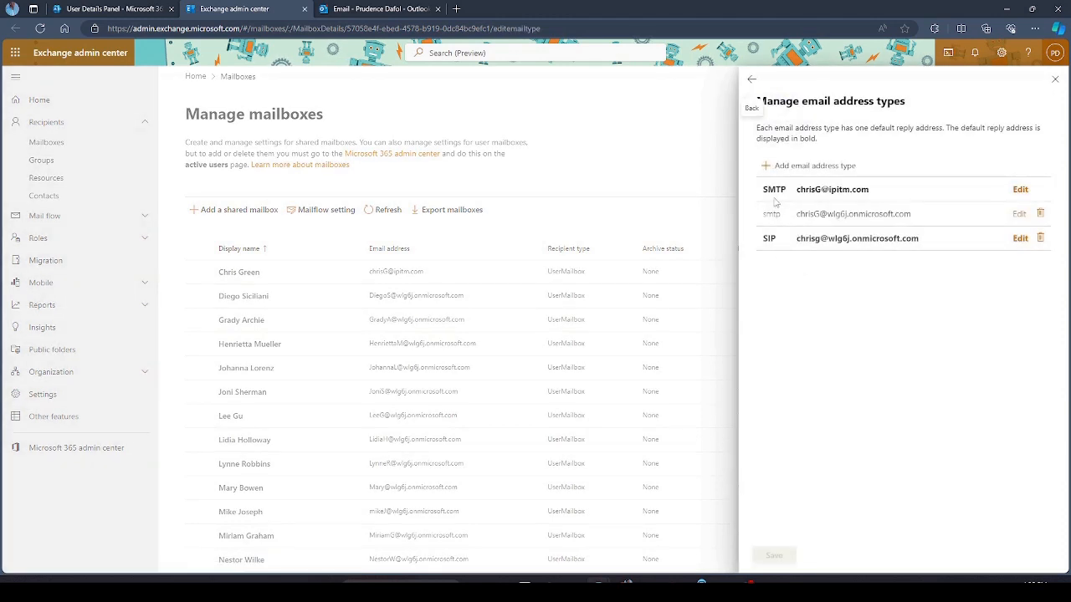
Compare the primary SMTP and secondary smtp entries of the mailbox, then close the Exchange admin center and return to the user's mail settings.
drag(760, 195, 785, 194)
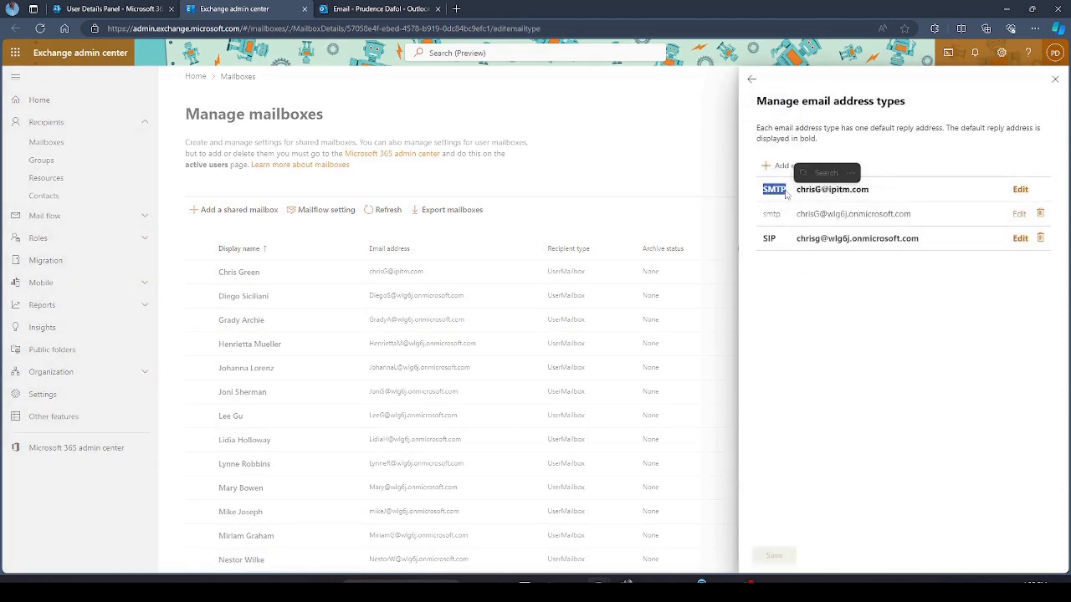
click(825, 322)
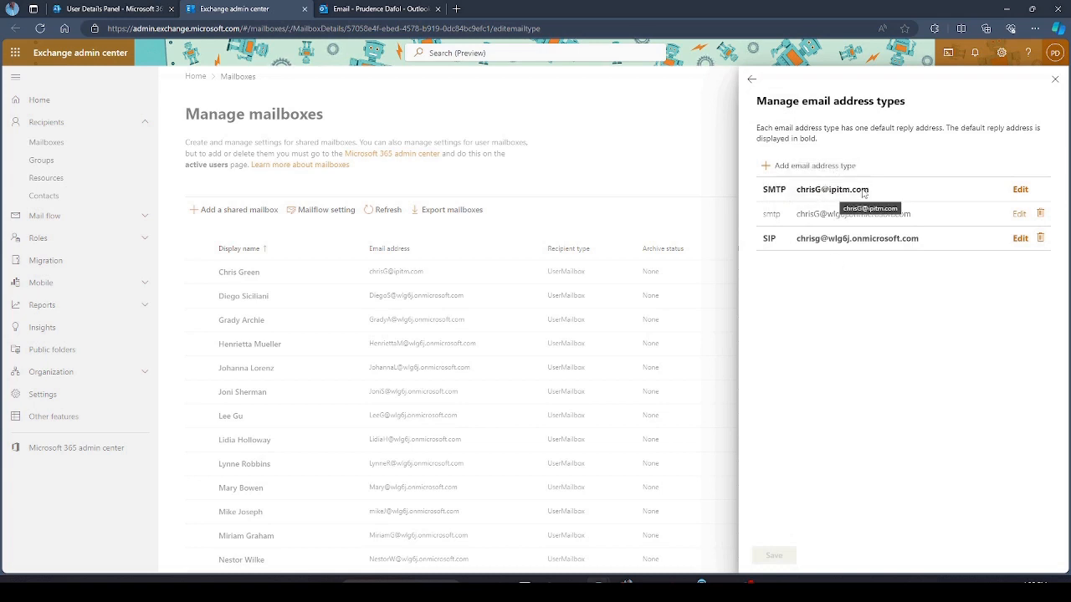
double_click(771, 219)
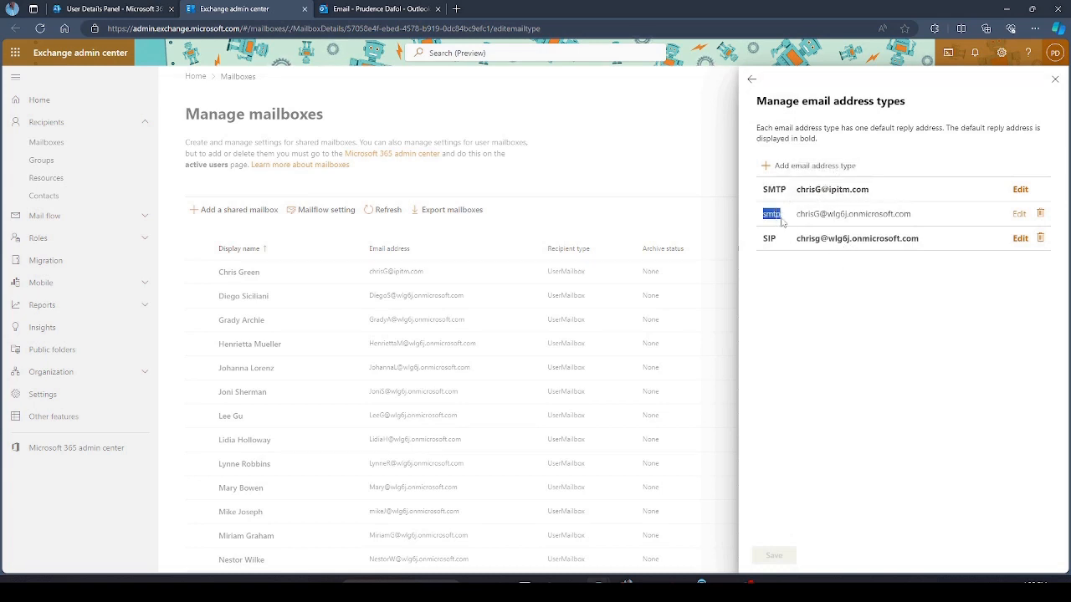
click(797, 304)
double_click(765, 190)
double_click(772, 215)
click(835, 298)
click(1055, 81)
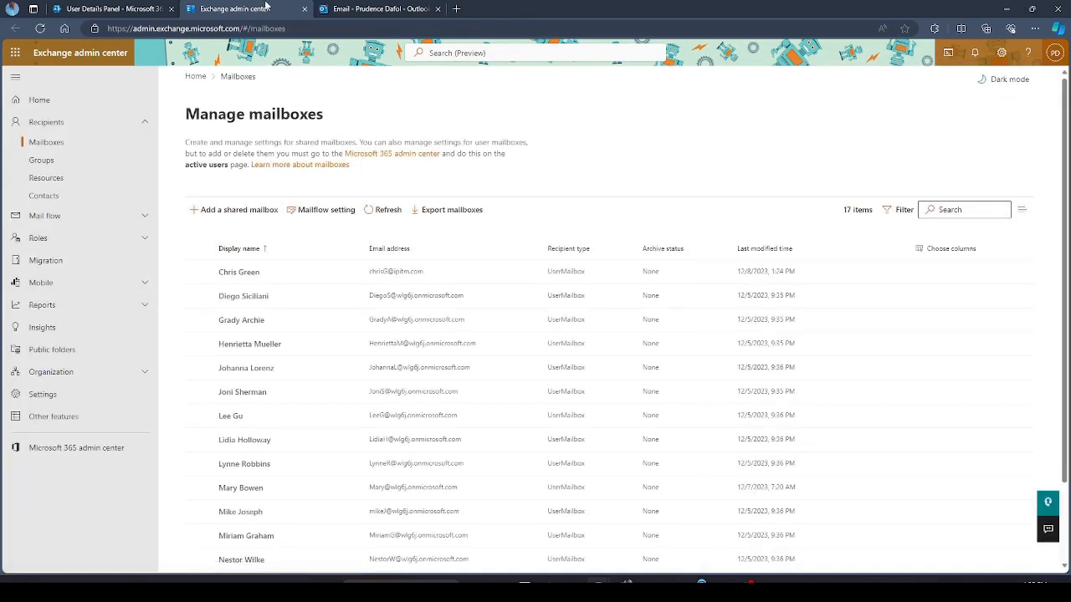
click(304, 9)
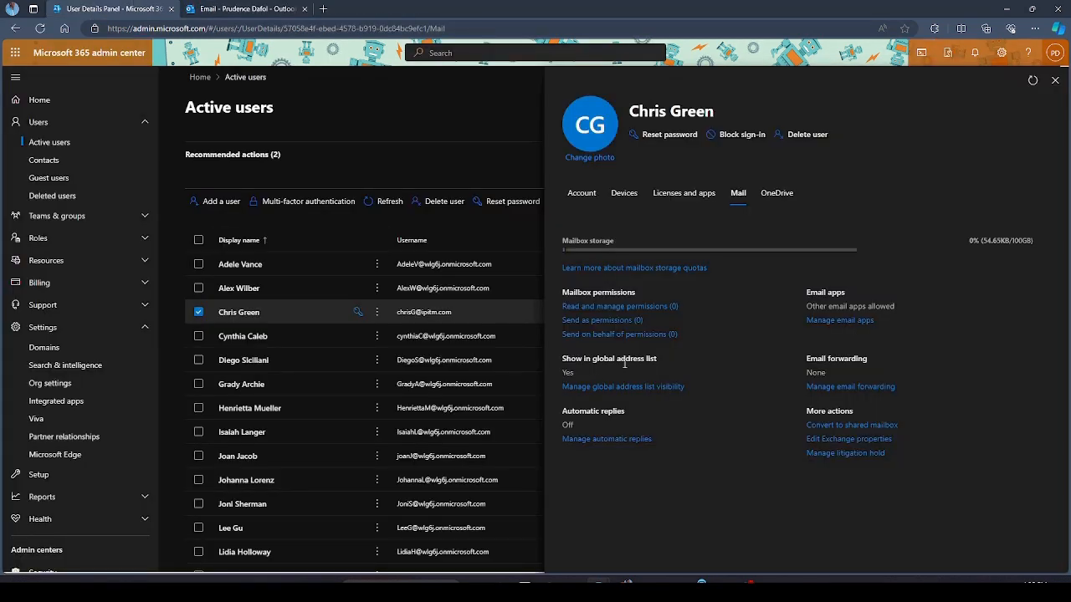